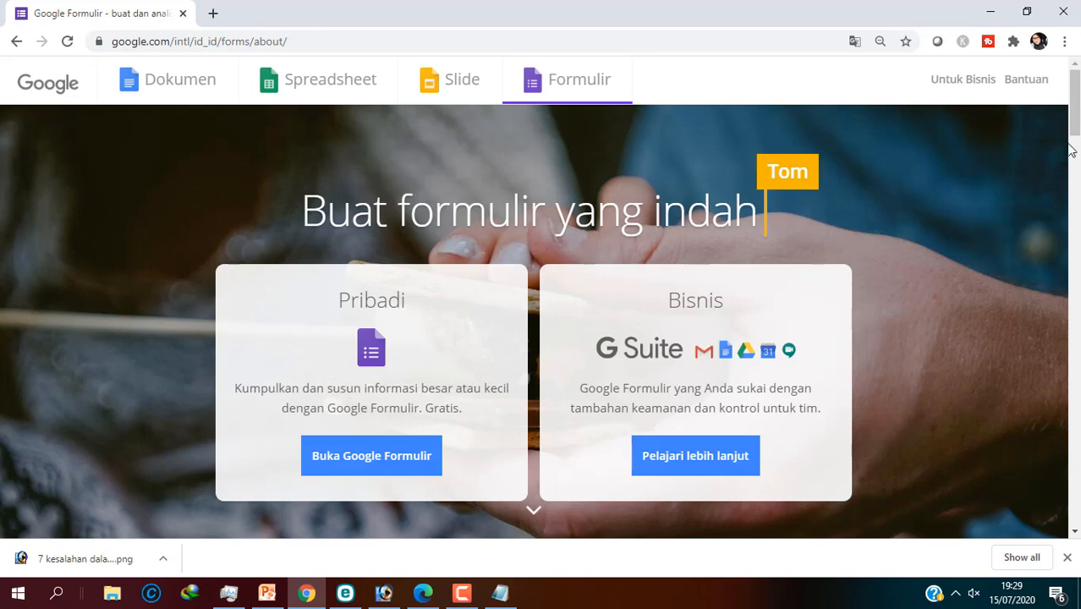
Step: Create a blank Google Form titled 'ABSEN KELAS X'
mouse_move(1074, 118)
left_mouse_down()
mouse_move(1074, 132)
mouse_move(1074, 118)
left_mouse_up()
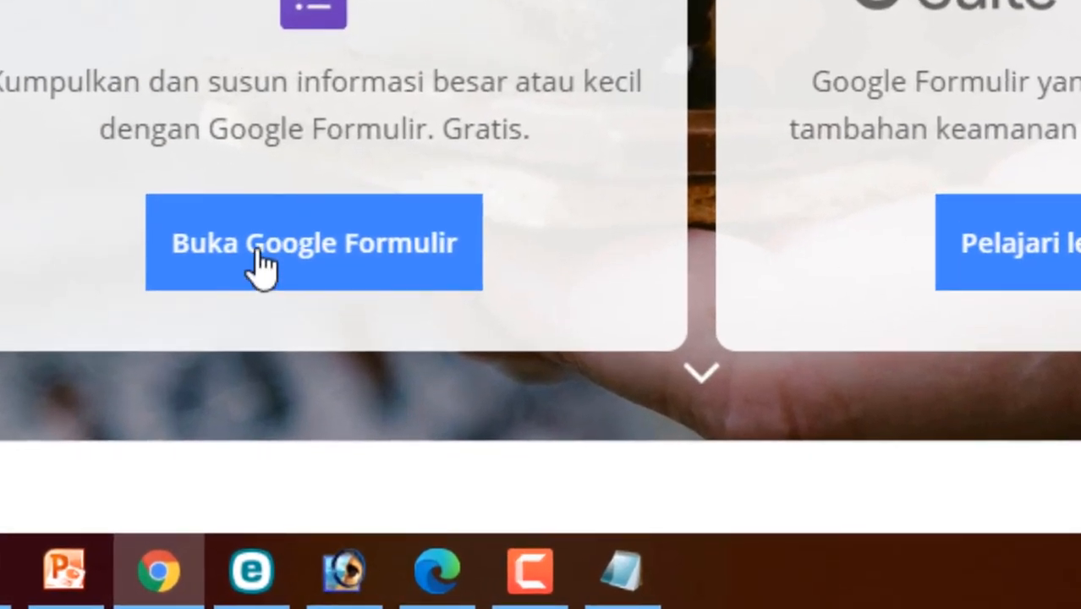
left_click(262, 266)
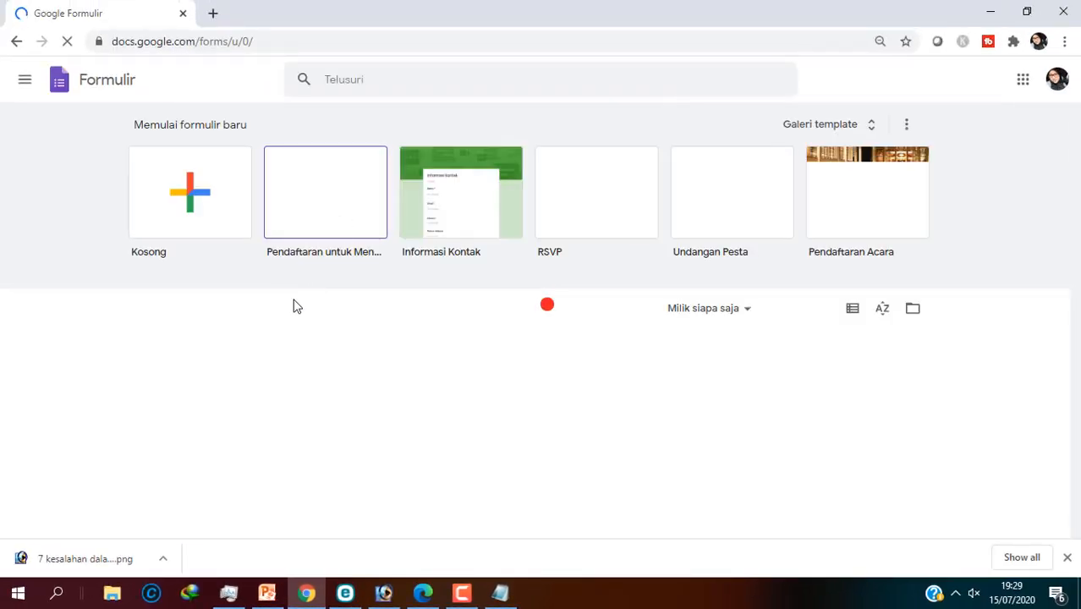
left_click(193, 211)
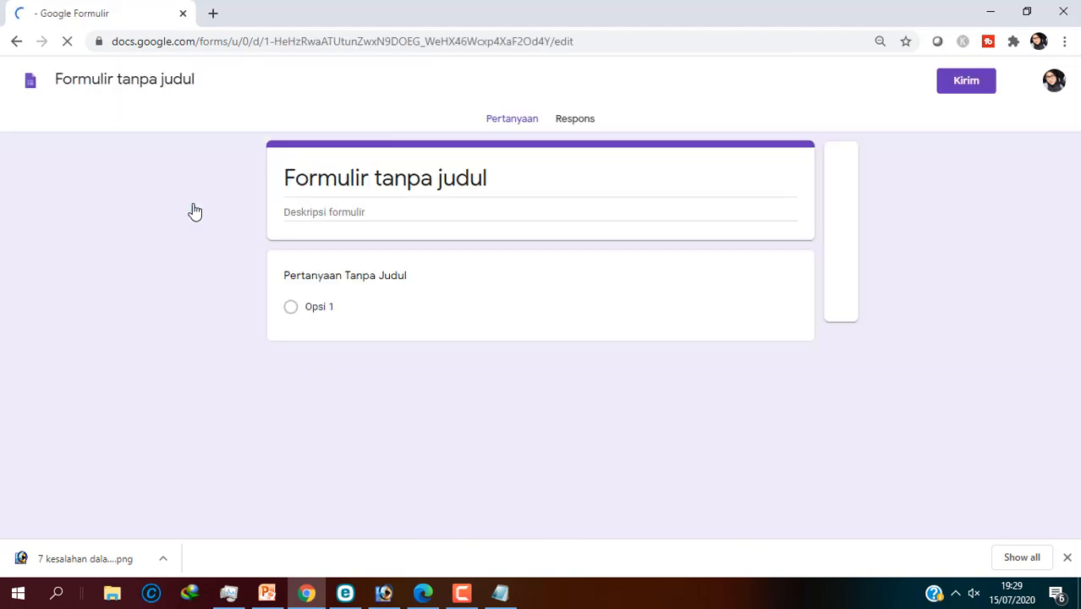
left_click(334, 178)
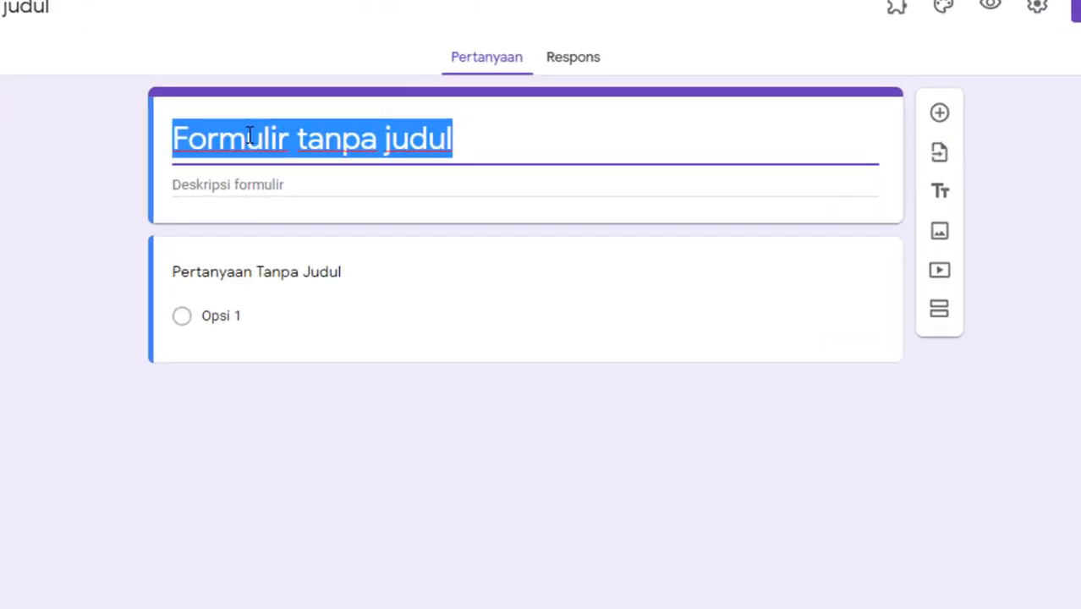
type("ABSEN")
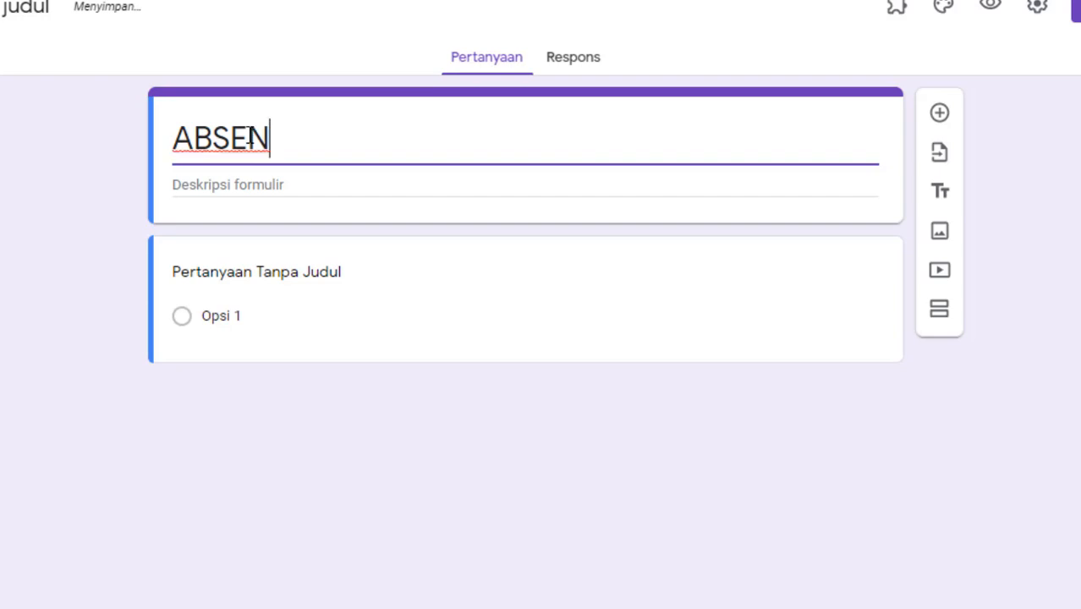
type(" KELAS ")
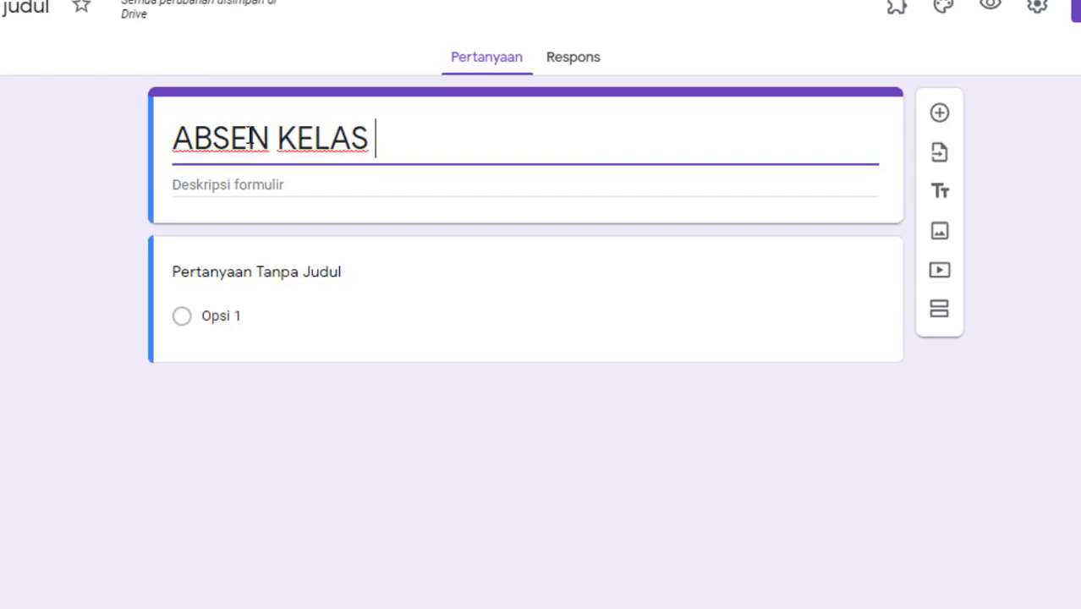
type("X")
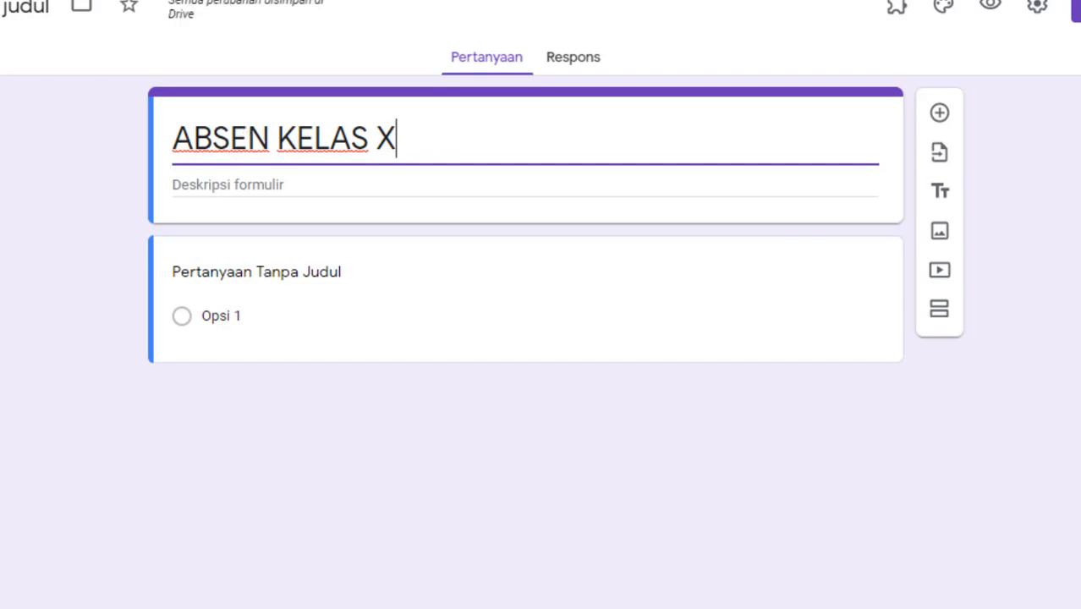
Step: Add the description 'ISILAH DENGAN NAMA LENGKAT DAN MENGGUNAKAN HURUF KAPITAL'
left_click(282, 186)
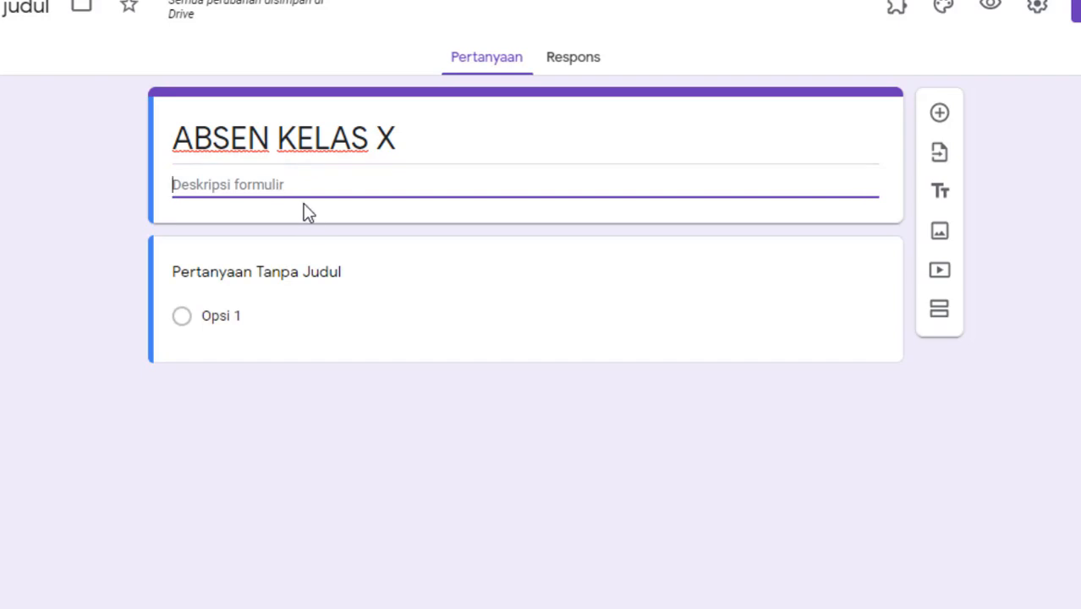
type("ISILAH DE")
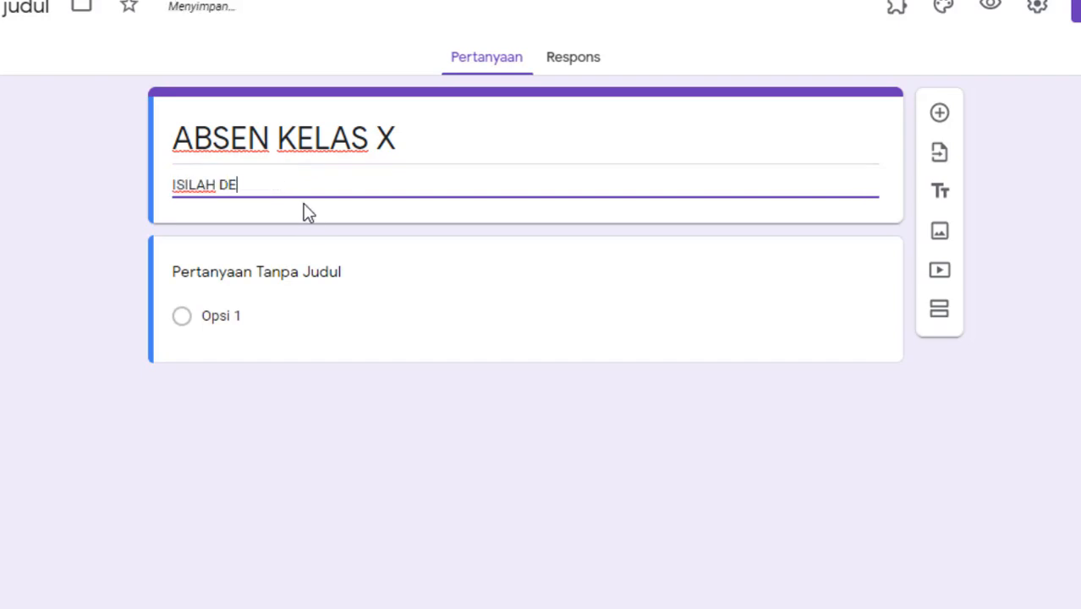
type("NGAN MENGGUNAKA")
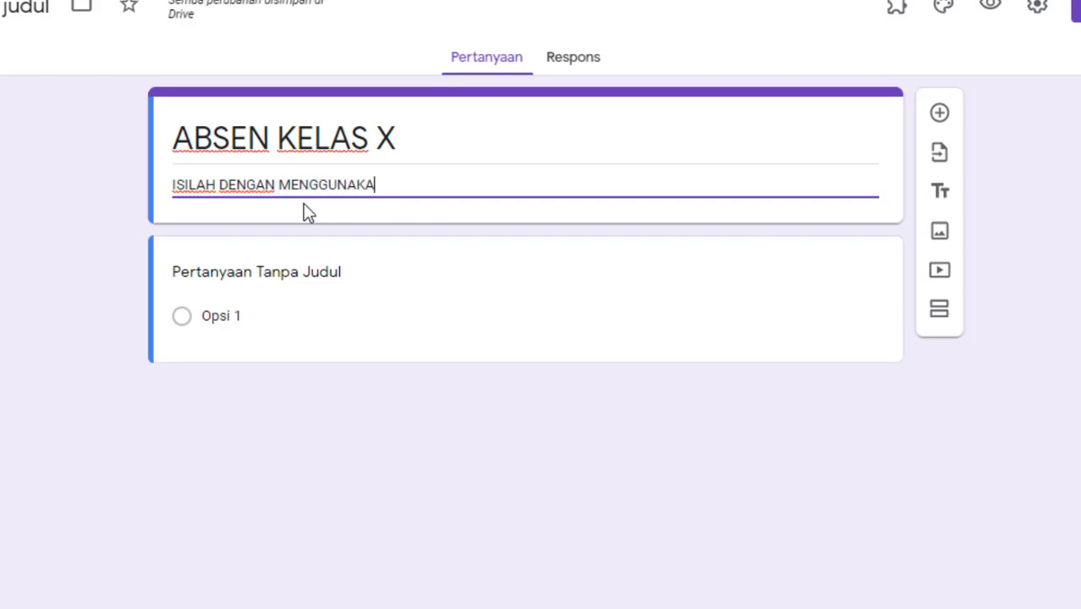
type("N HUF")
key("BackSpace")
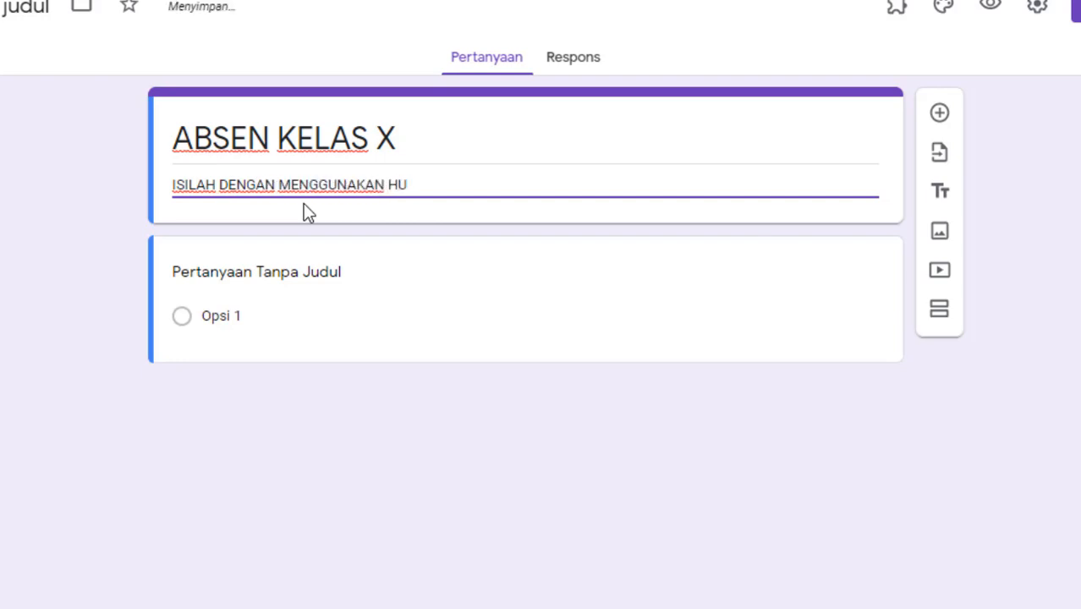
type("RUF KAP")
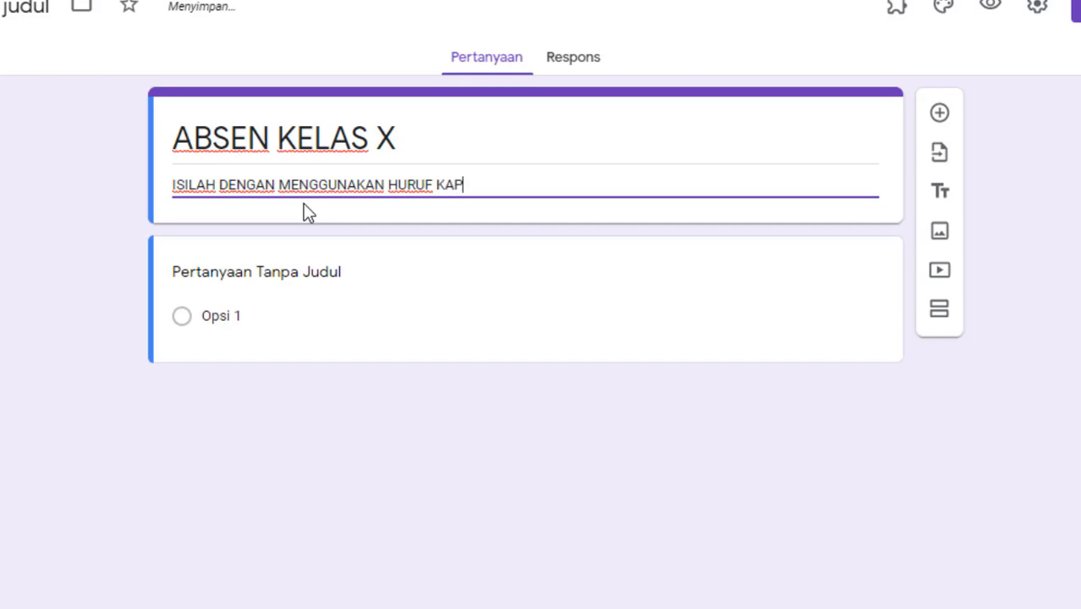
type("ITA")
key("Left")
key("Left")
key("Left")
key("Left")
key("Left")
key("Left")
key("Left")
key("Left")
key("Left")
key("Left")
key("Left")
key("Left")
key("Left")
key("Left")
key("Left")
key("Left")
key("Left")
key("Left")
key("Left")
key("Left")
key("End")
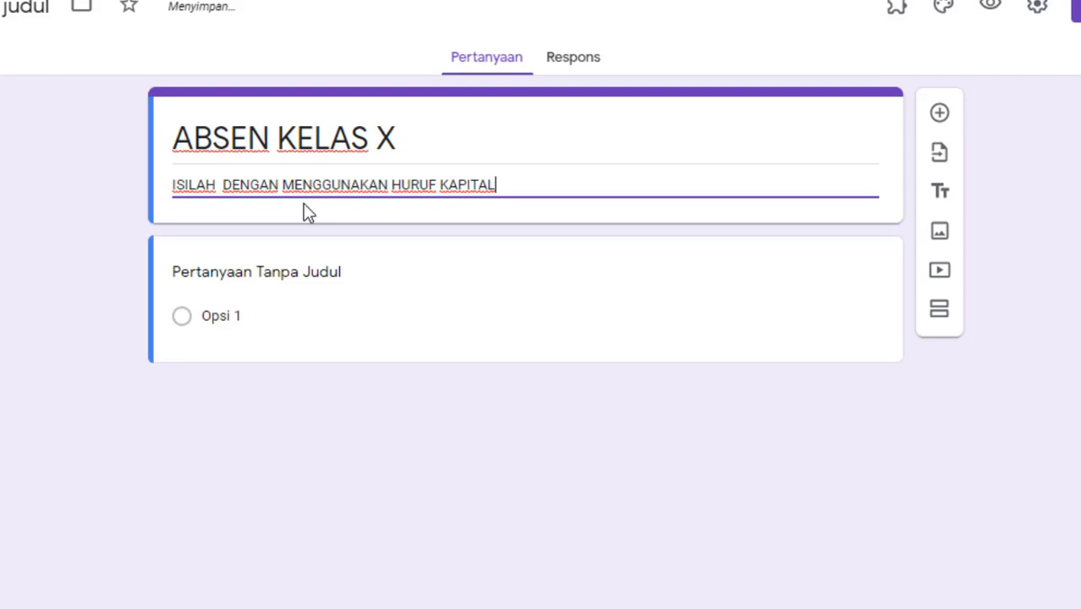
key("Left")
key("Left")
key("Left")
key("Left")
key("Left")
key("Left")
key("Left")
key("Left")
key("Left")
key("Left")
key("Left")
key("Left")
key("Left")
key("Left")
key("Left")
key("Left")
key("Left")
key("Left")
key("Left")
key("Left")
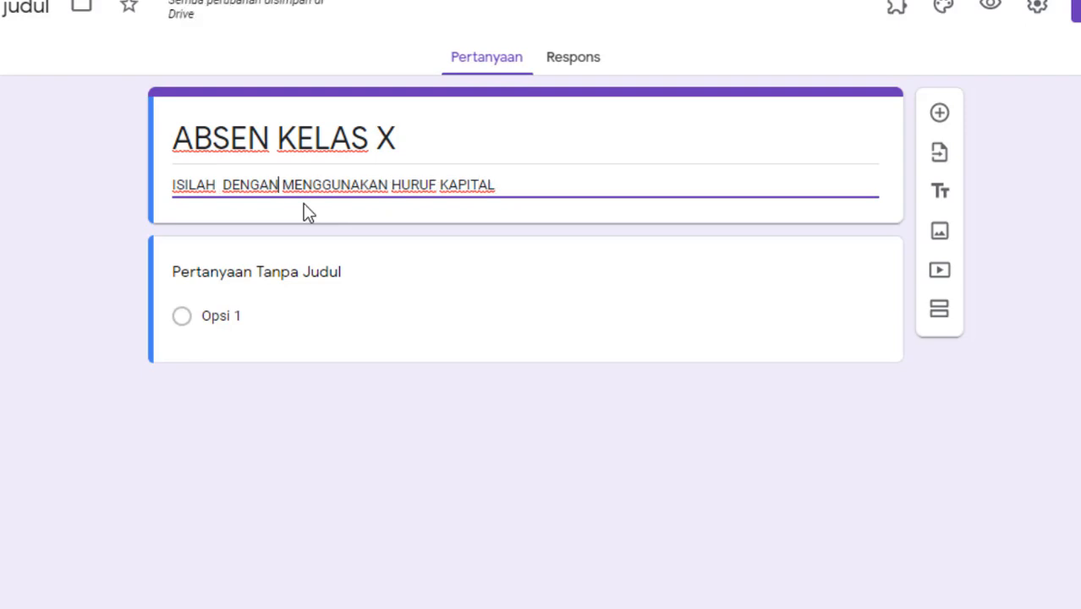
type("NAMA LENGKA")
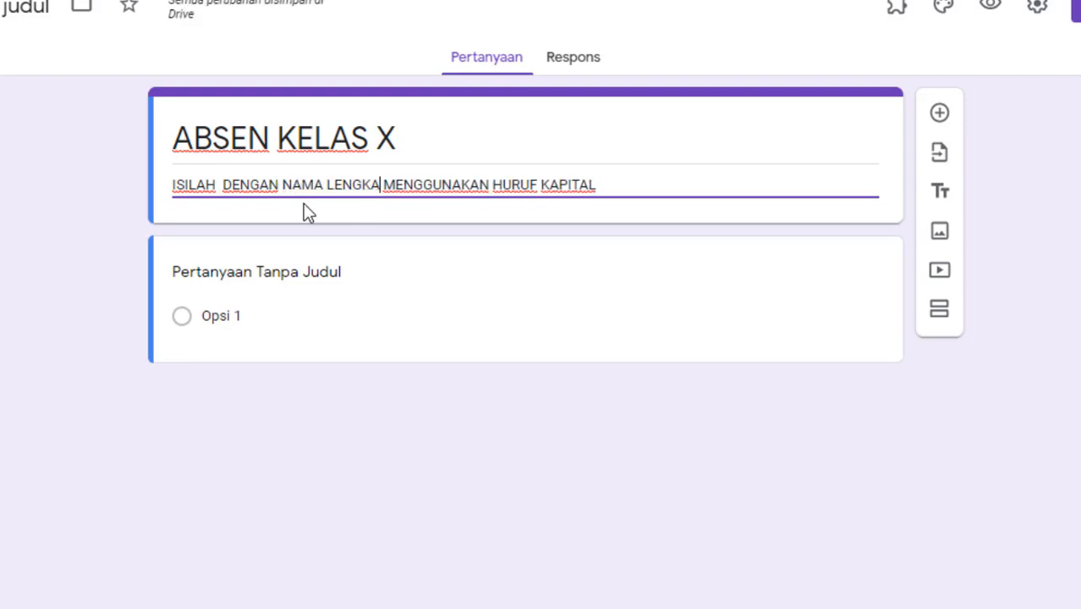
type("T DAN")
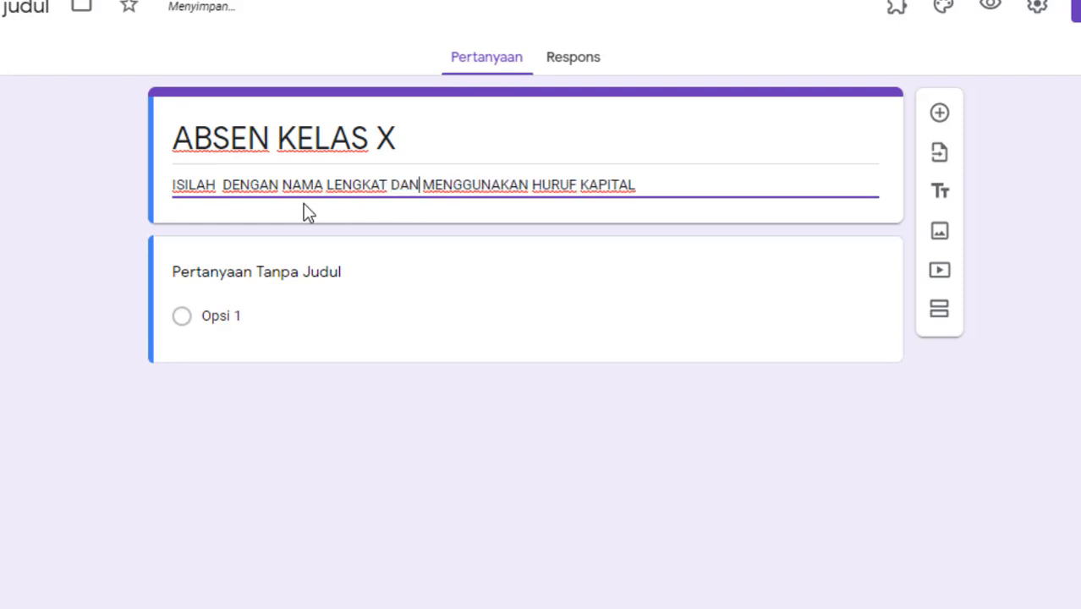
left_click(104, 203)
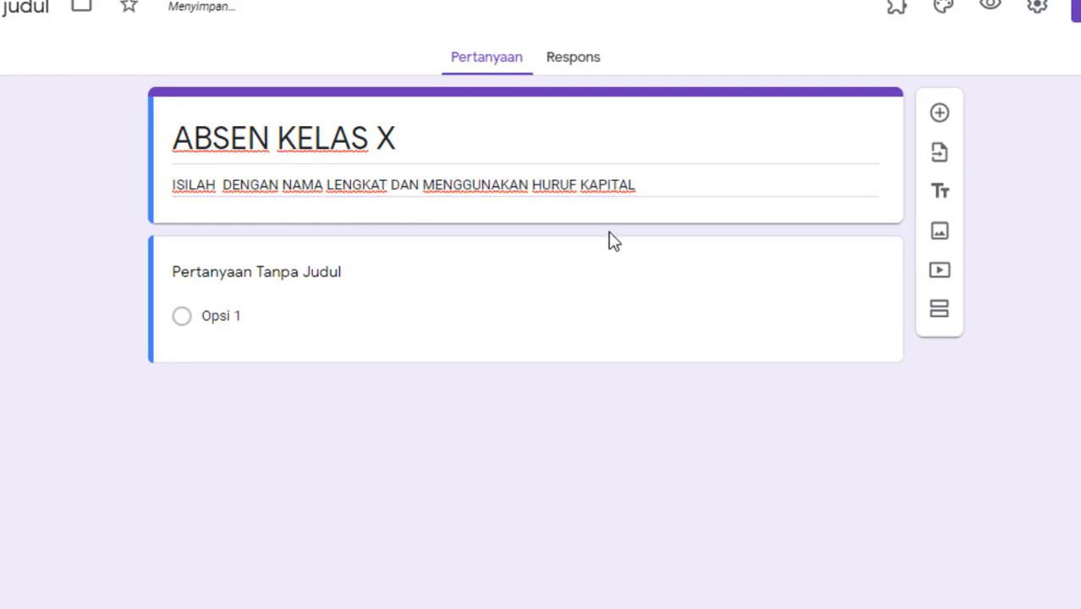
Step: Title the first question 'NAMA' and make it required
left_click(330, 271)
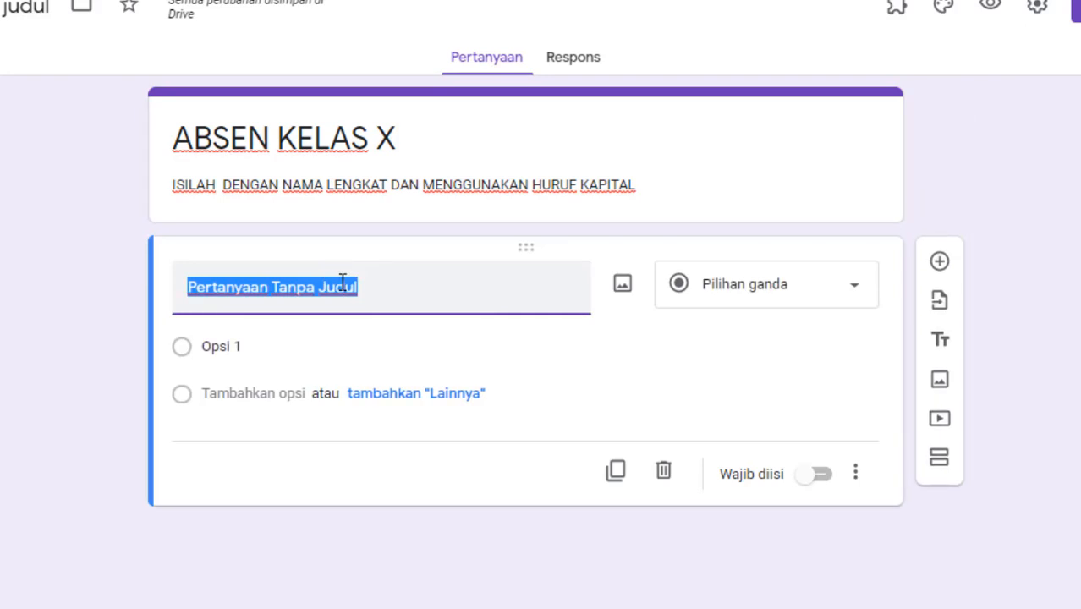
type("NAMA")
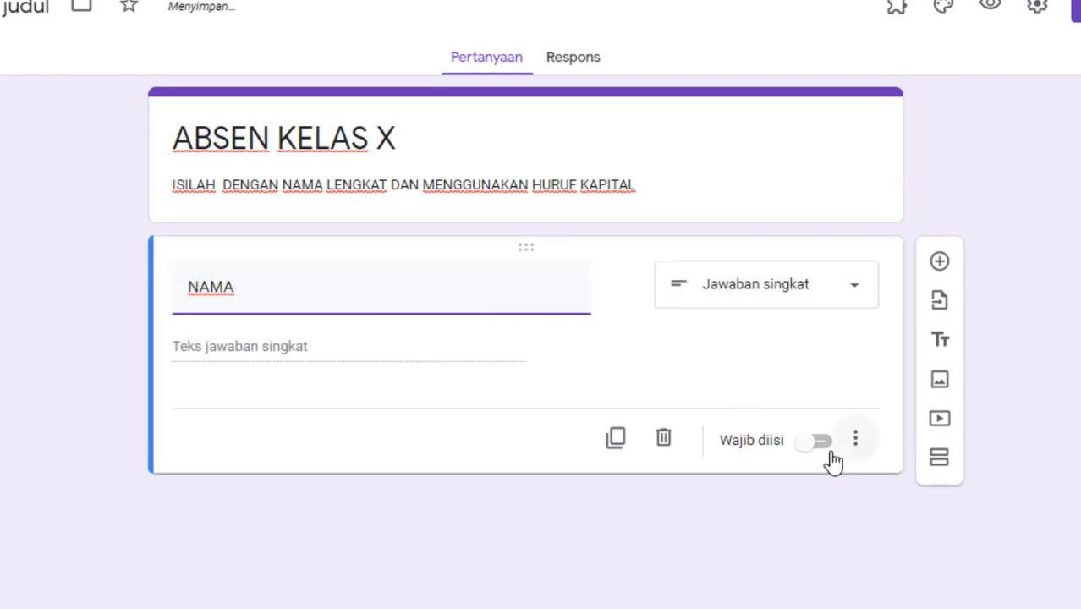
left_click(822, 445)
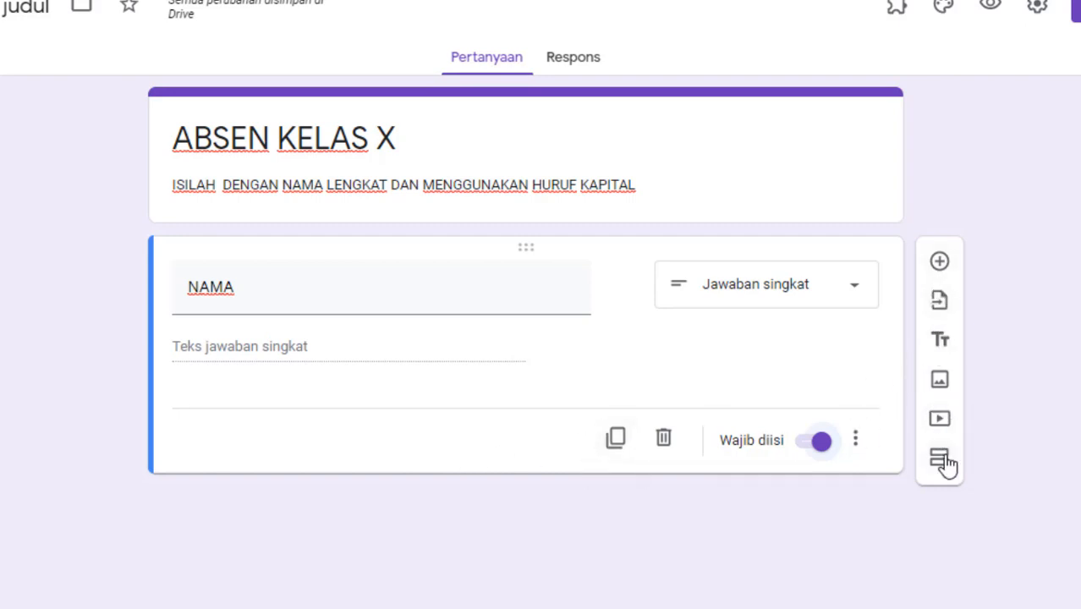
Step: Add a second question titled 'KELAS' as a drop-down
left_click(940, 264)
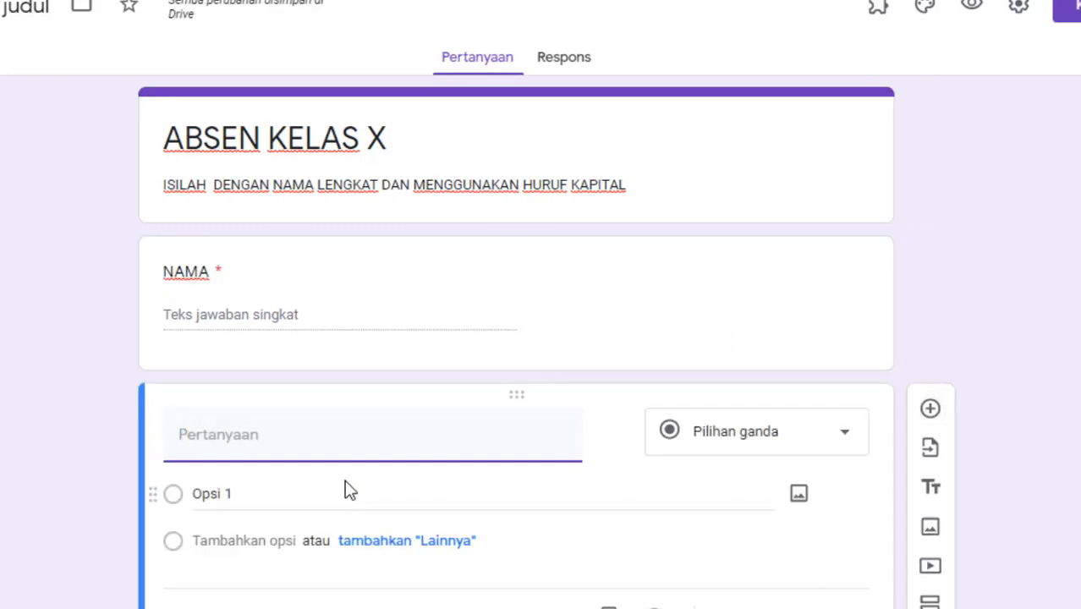
type("KELAS")
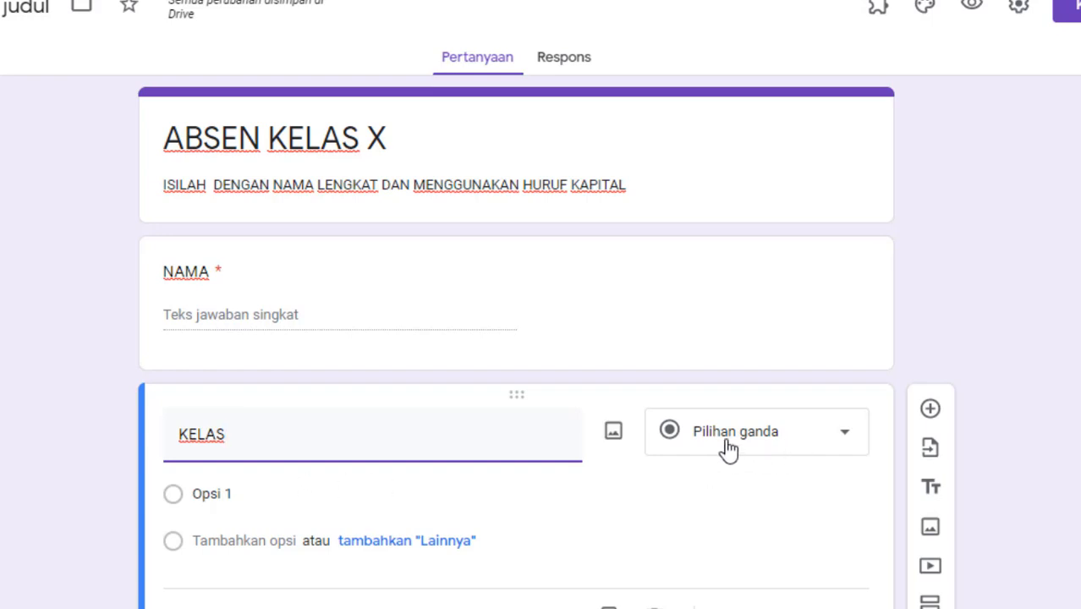
left_click(846, 440)
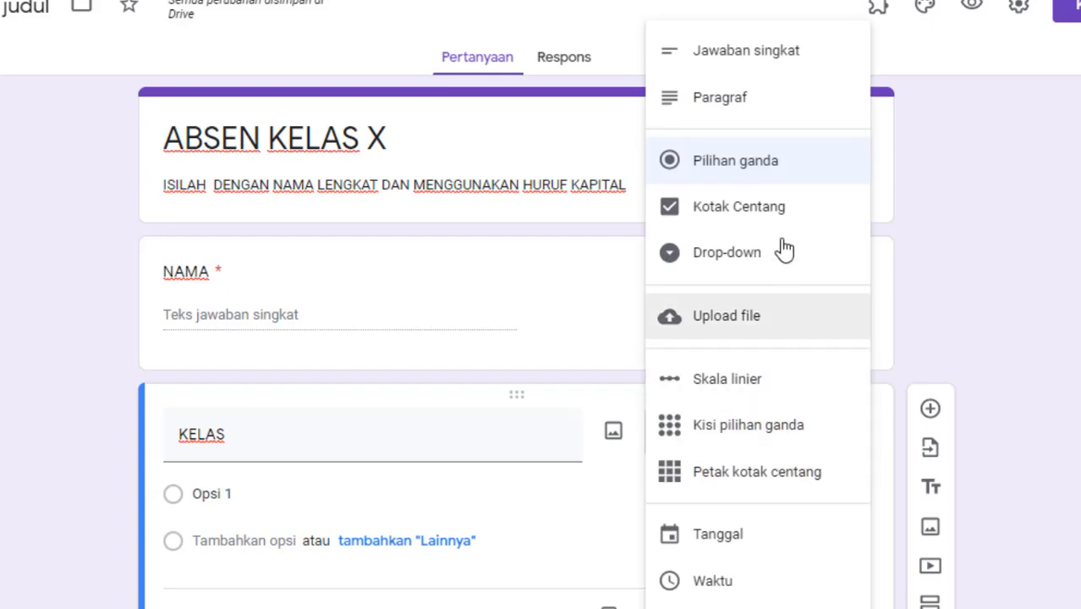
left_click(777, 243)
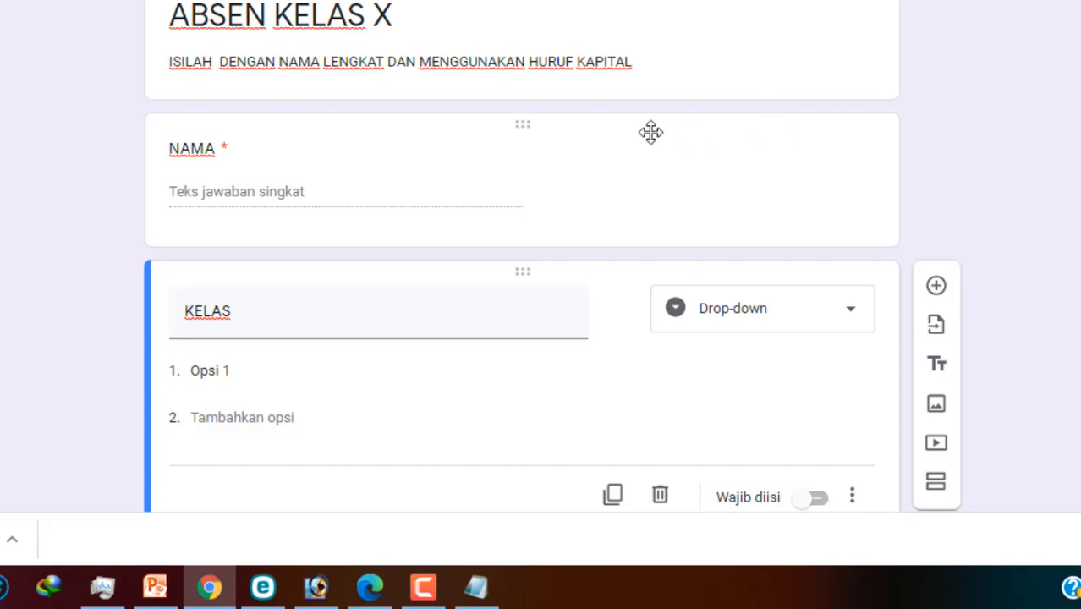
Step: Fill the first KELAS options with KELAS X MIPA 1, 2 and 3
left_click(289, 372)
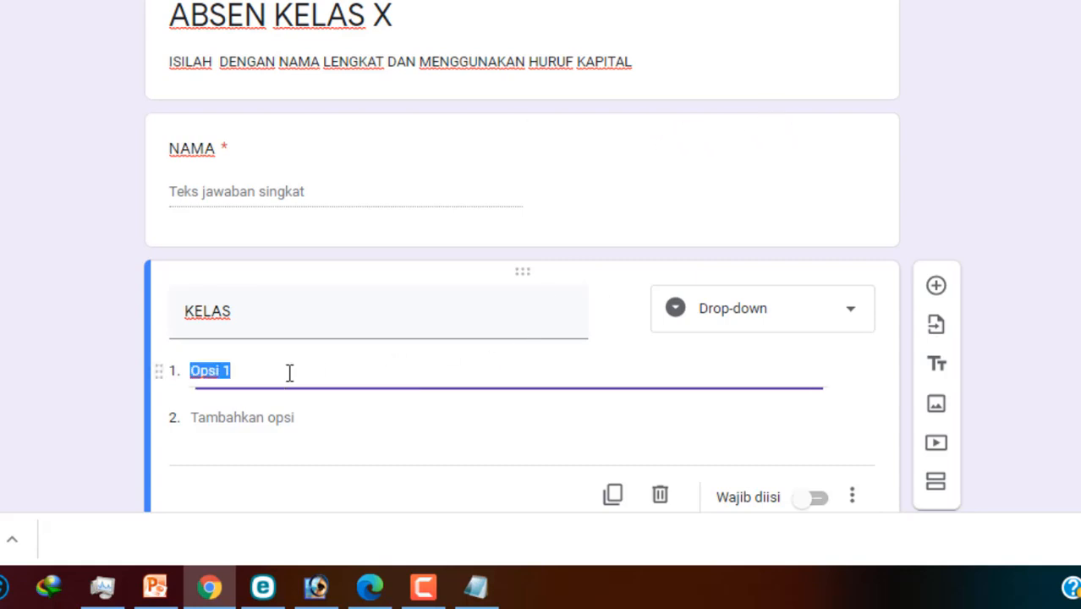
type("KELAS ")
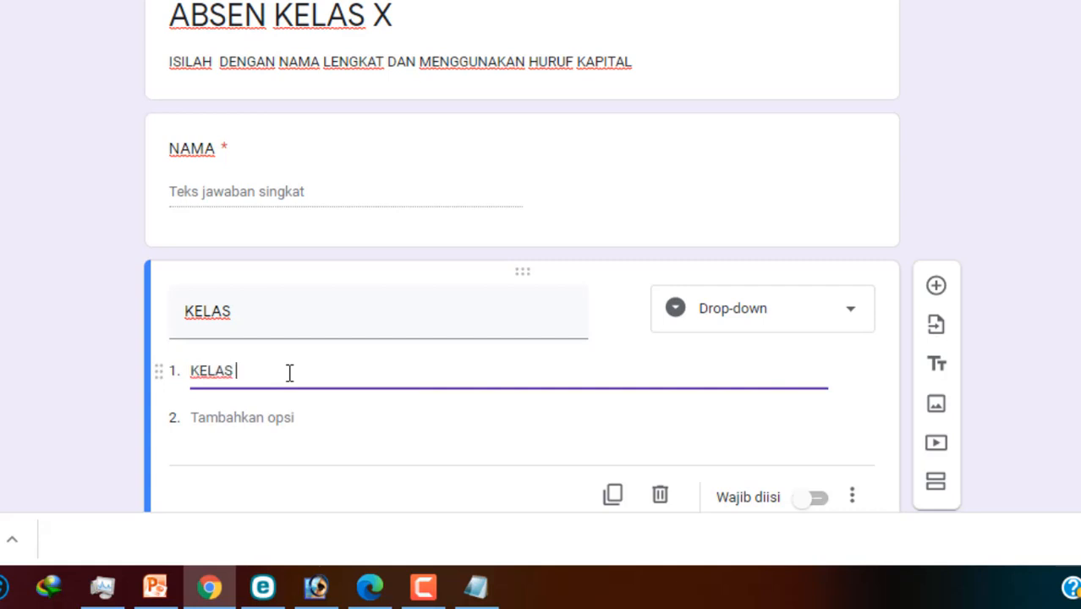
type("X MIPA 1")
left_click_drag(311, 373, 190, 377)
key("ctrl+c")
left_click(243, 420)
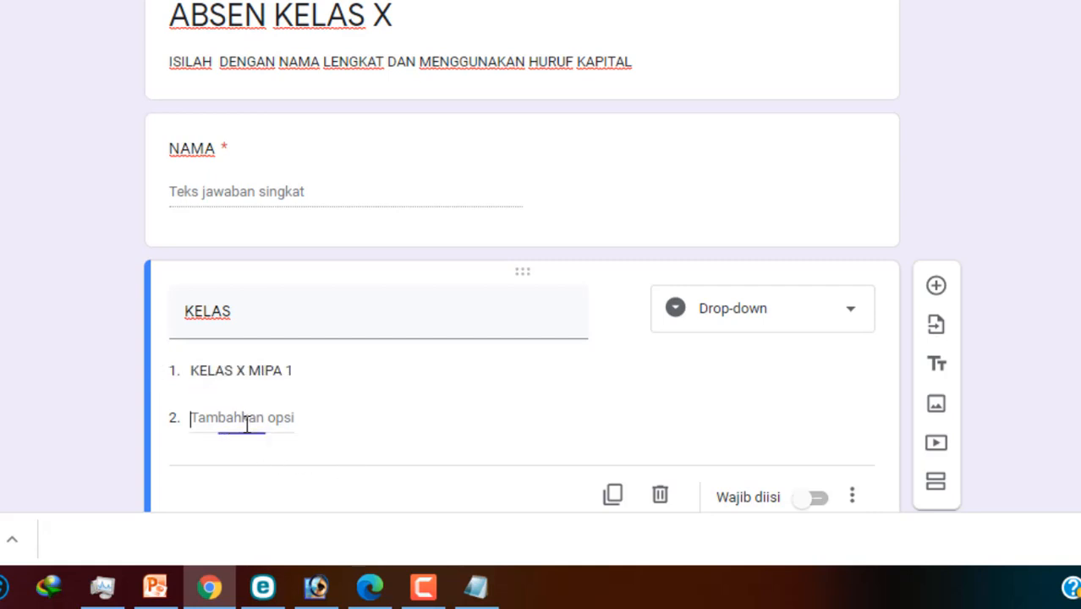
key("ctrl+v")
key("BackSpace")
key("BackSpace")
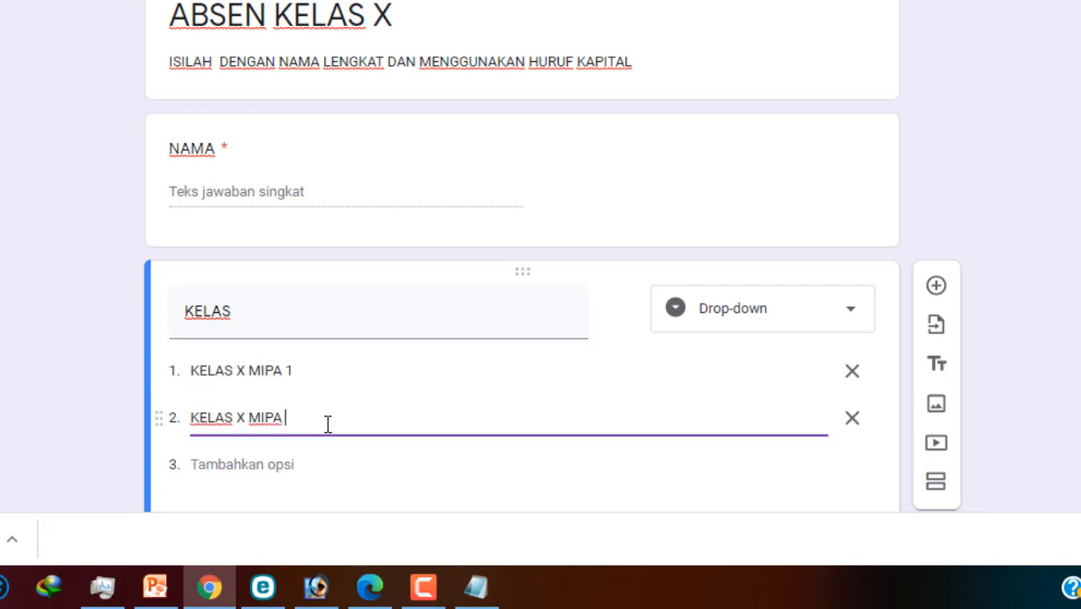
type("2")
left_click(285, 459)
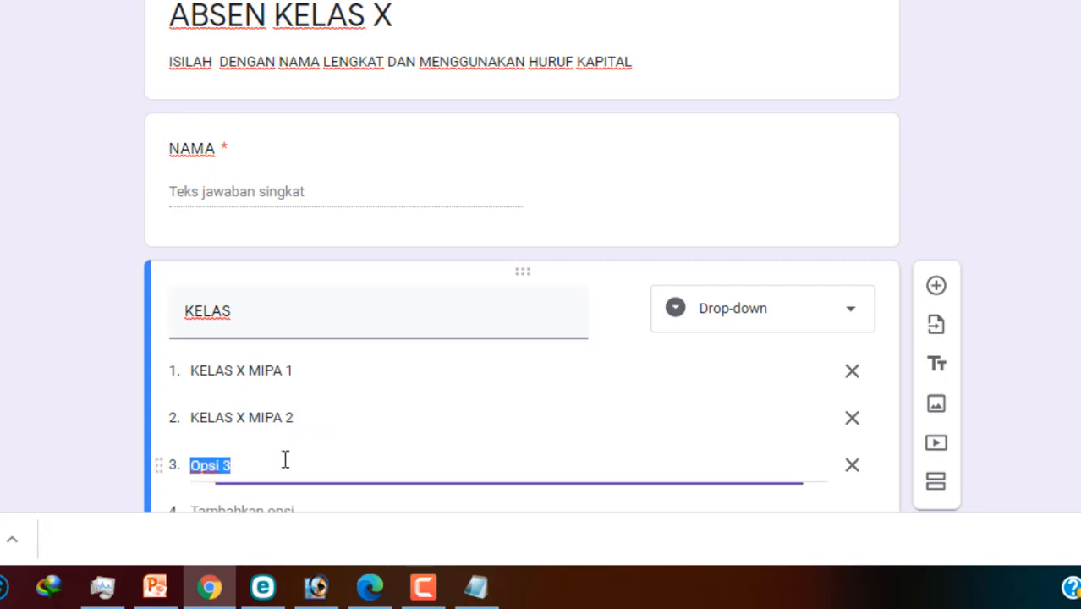
key("ctrl+v")
key("BackSpace")
key("BackSpace")
type("3")
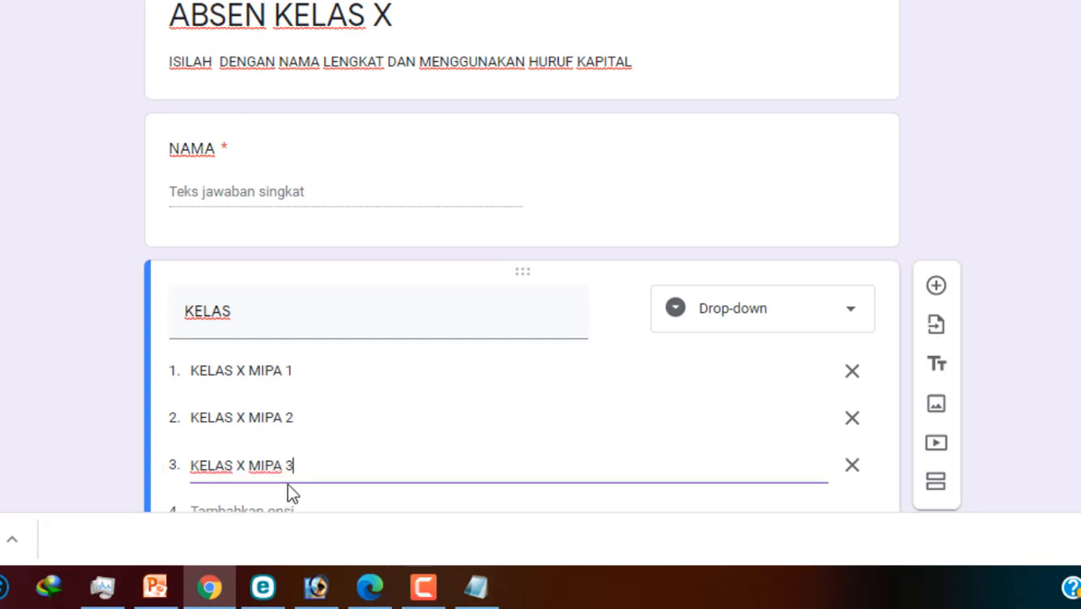
Step: Add options KELAS X MIPA 4, 5 and 6
scroll(289, 490, "down", 2)
left_click(265, 414)
key("ctrl+v")
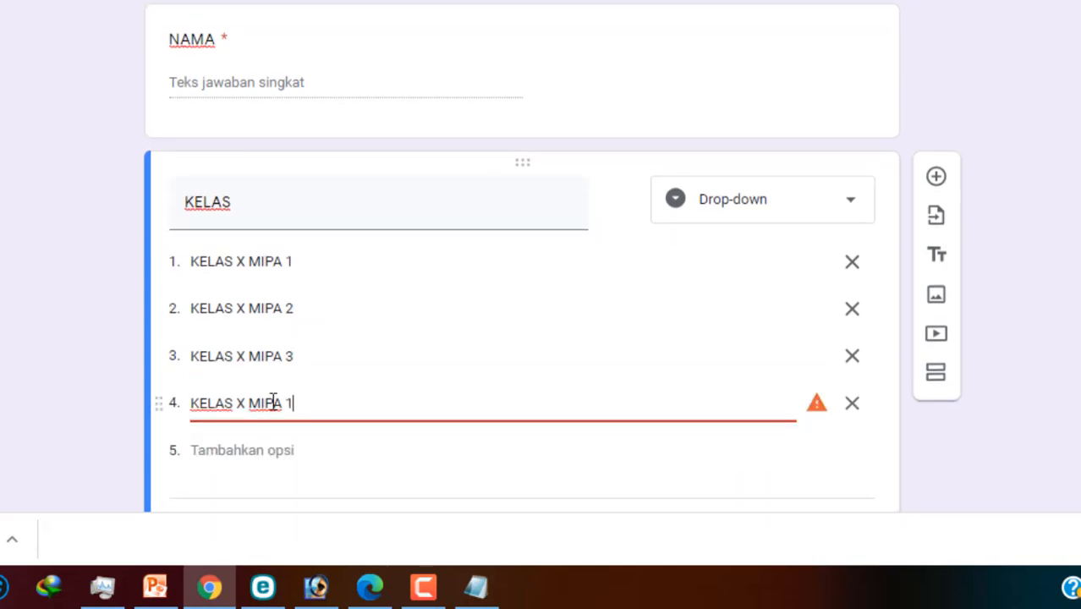
key("BackSpace")
type("4")
left_click(280, 452)
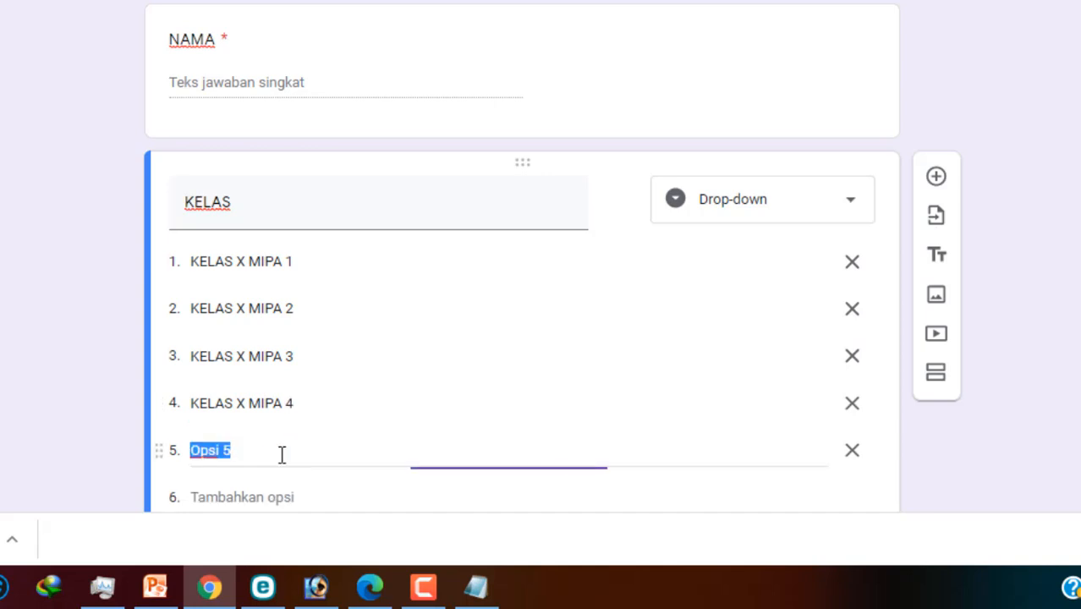
key("ctrl+v")
key("BackSpace")
type("5")
left_click(282, 497)
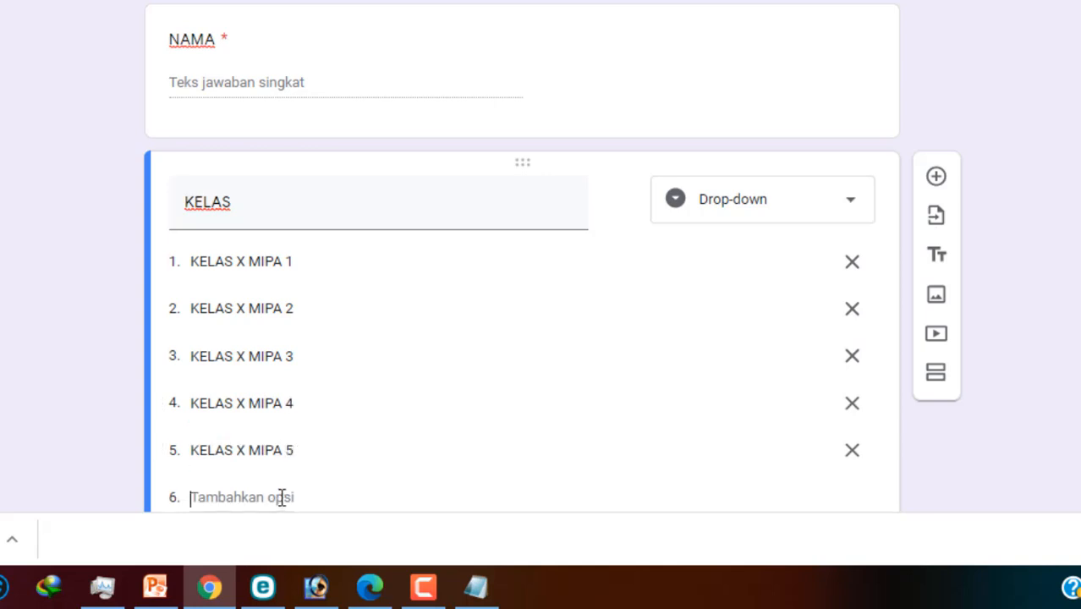
key("ctrl+v")
key("BackSpace")
type("6")
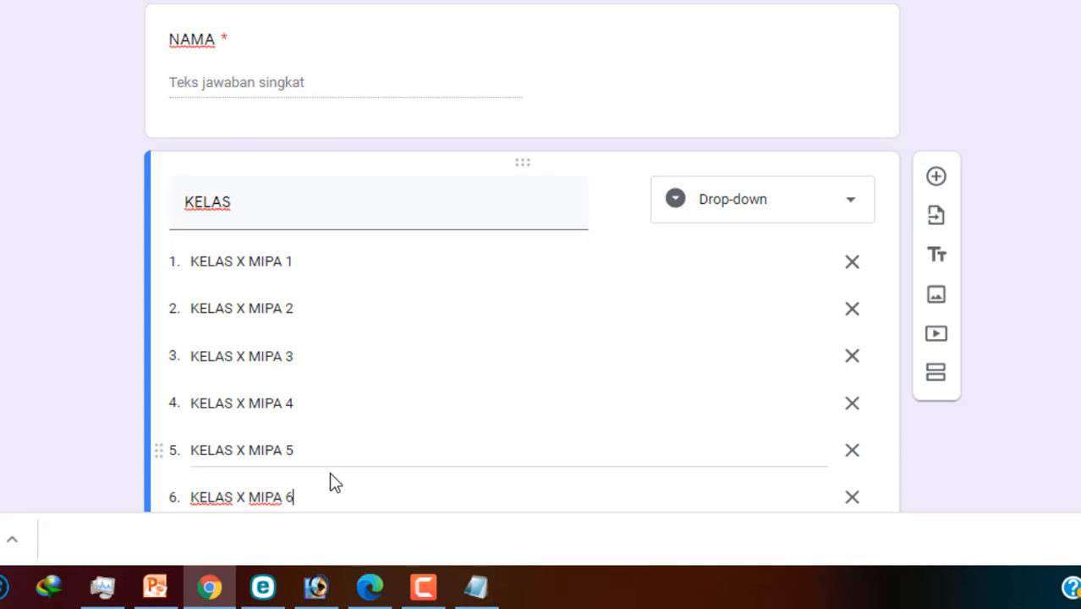
Step: Add options KELAS X IPS 1, 2 and 3
scroll(329, 471, "down", 1)
left_click(271, 437)
key("ctrl+v")
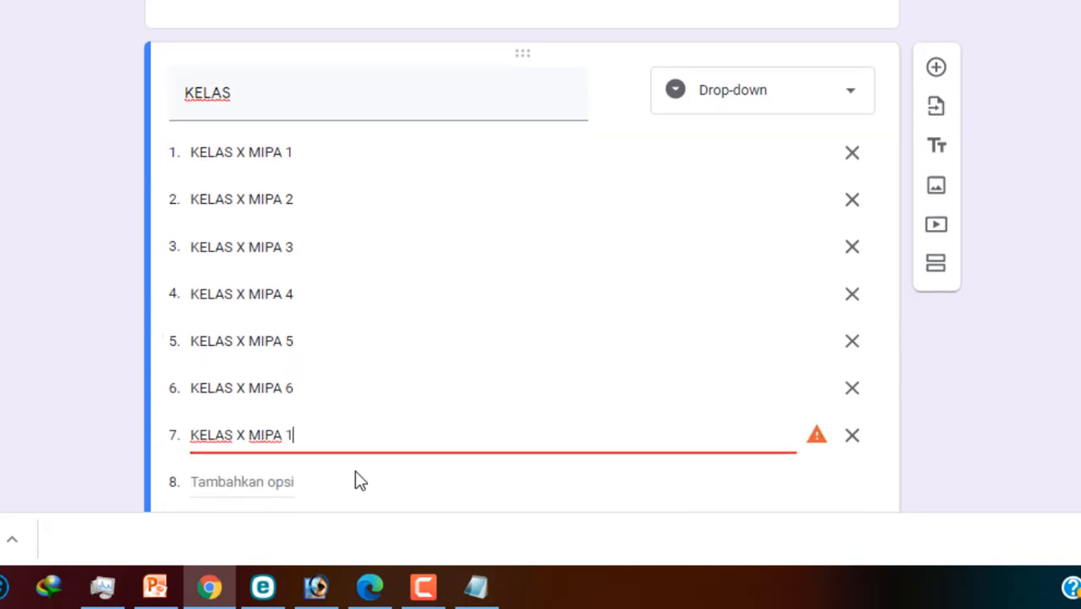
left_click_drag(320, 440, 250, 435)
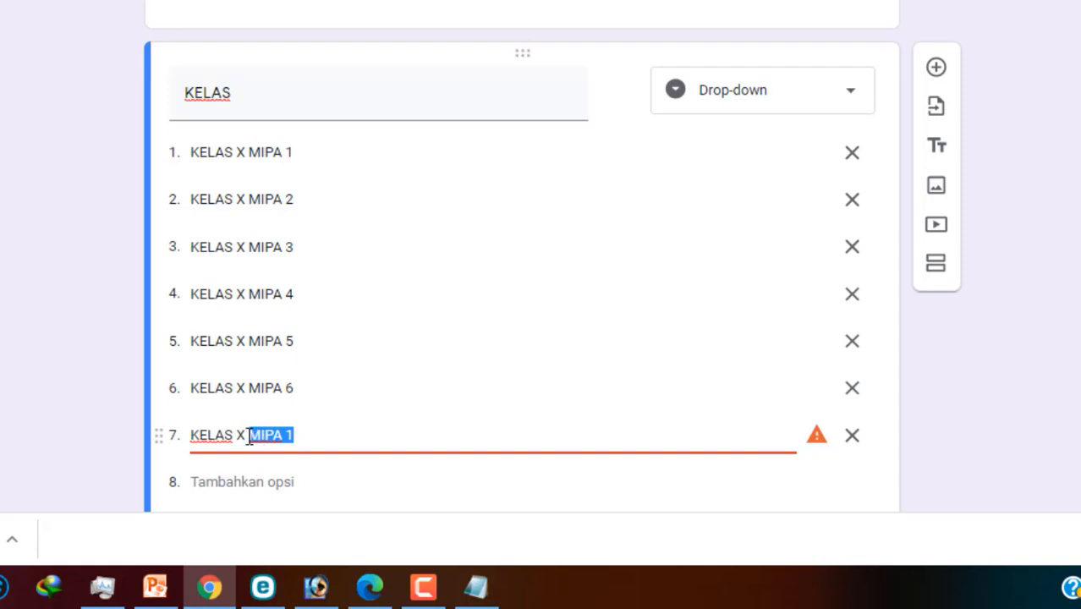
type("IPS 1")
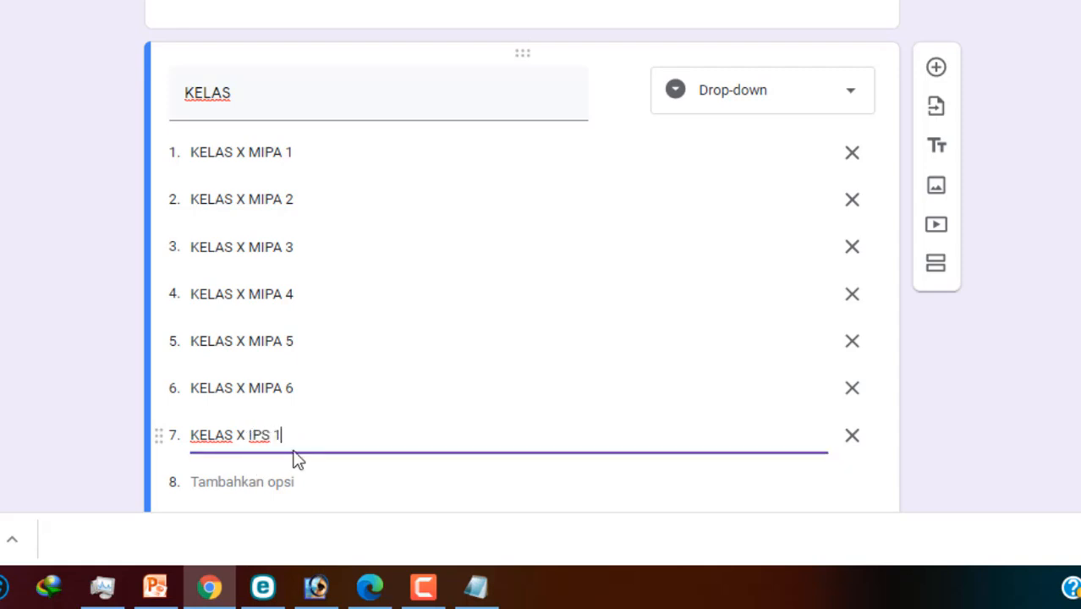
left_click(266, 480)
key("ctrl+v")
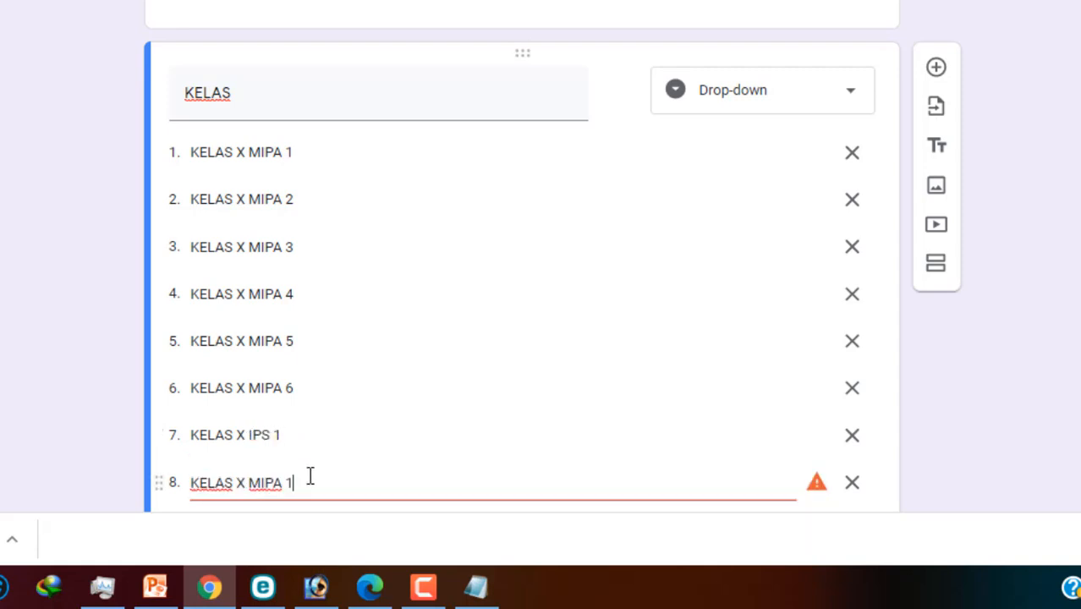
key("BackSpace")
key("BackSpace")
key("BackSpace")
key("BackSpace")
key("BackSpace")
key("BackSpace")
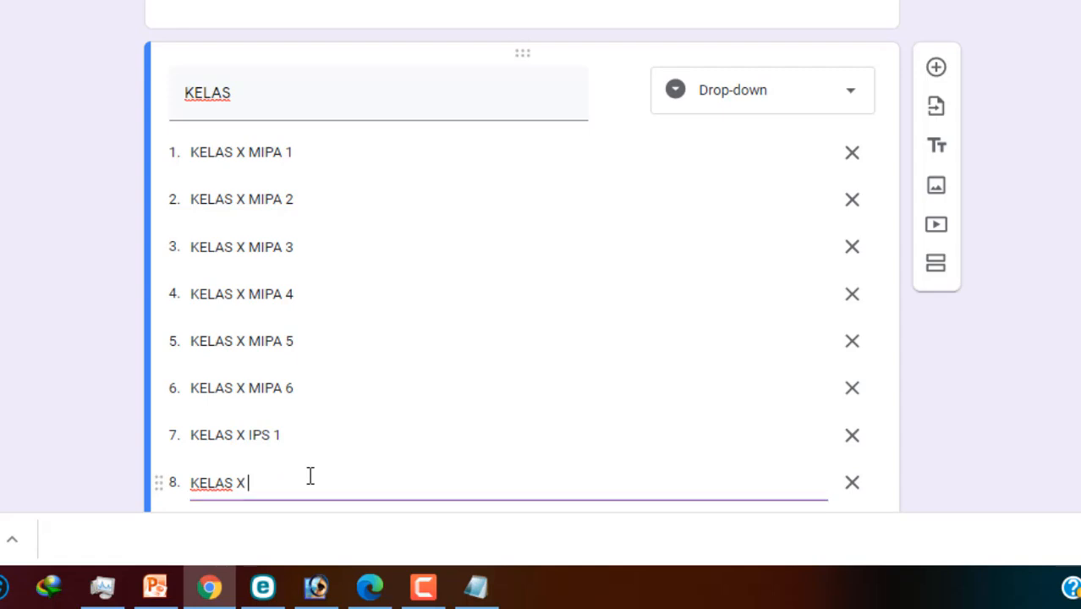
type("IPS 2")
scroll(309, 476, "down", 2)
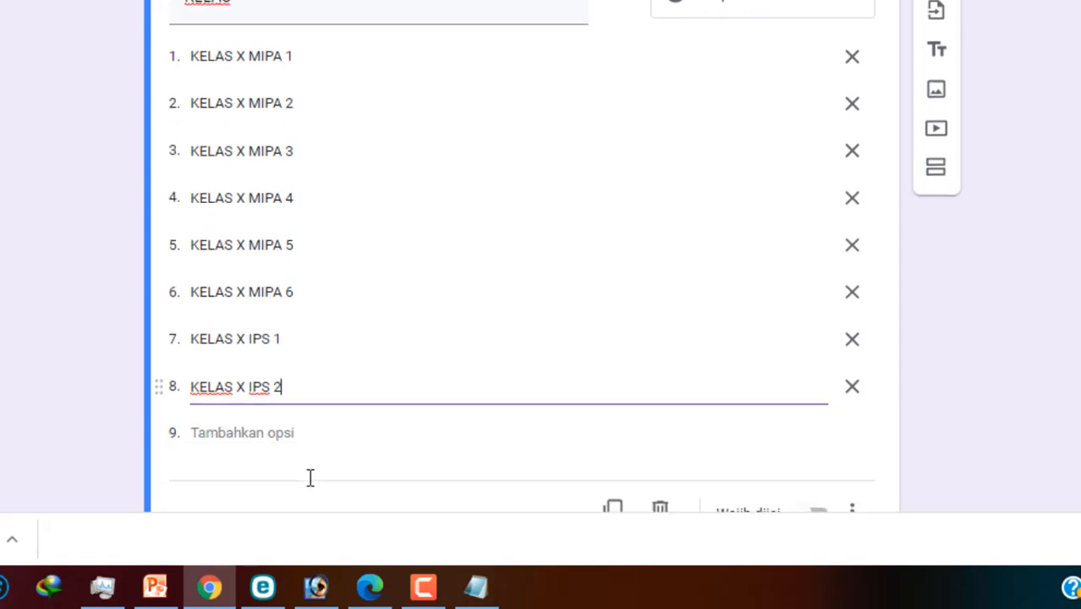
left_click(280, 421)
key("ctrl+v")
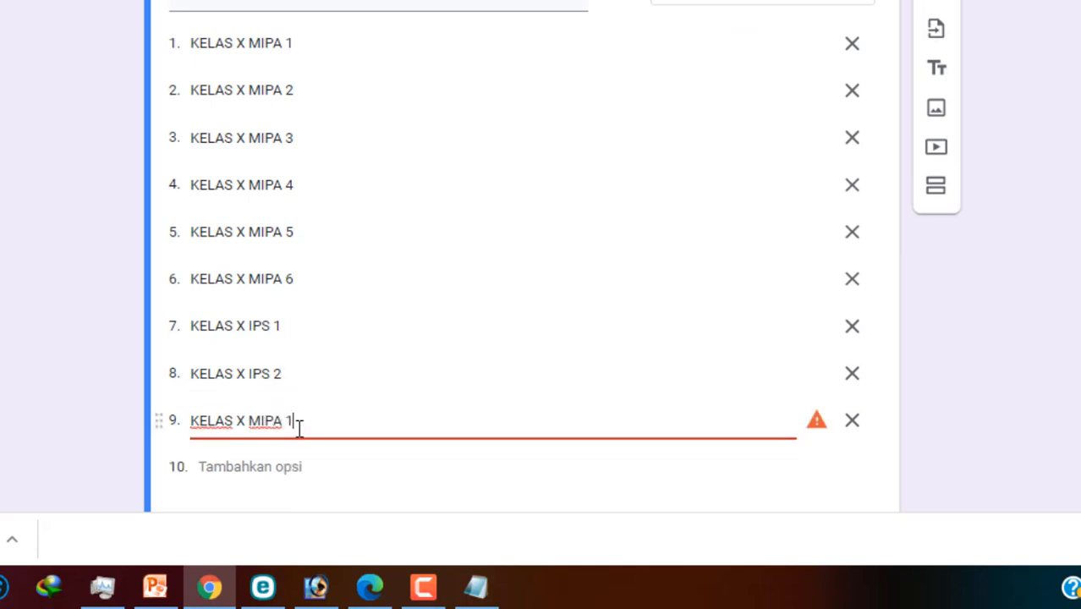
left_click_drag(296, 428, 257, 429)
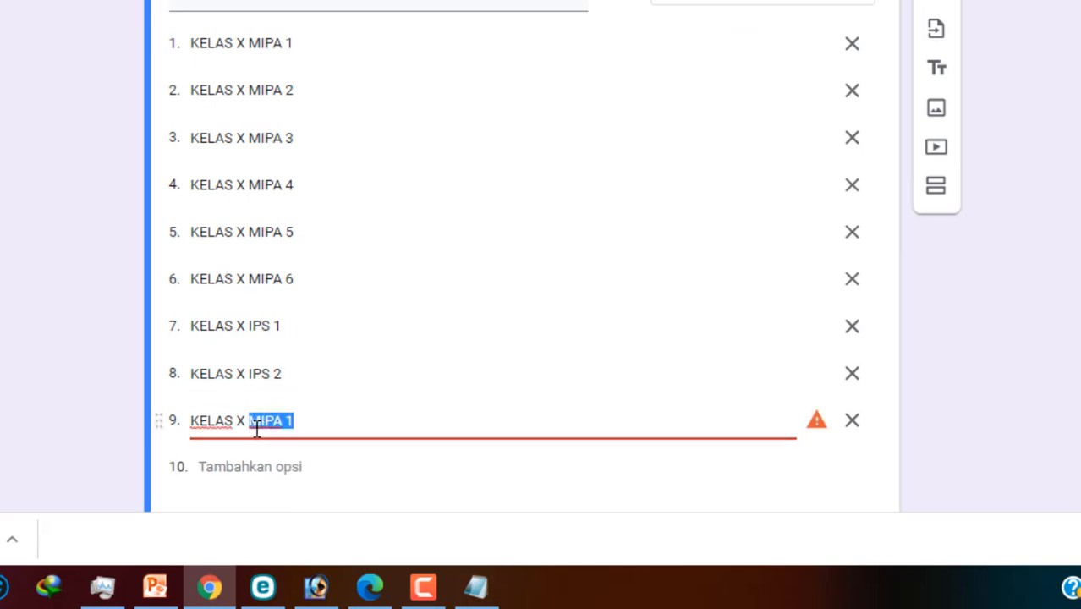
type("IPS 3")
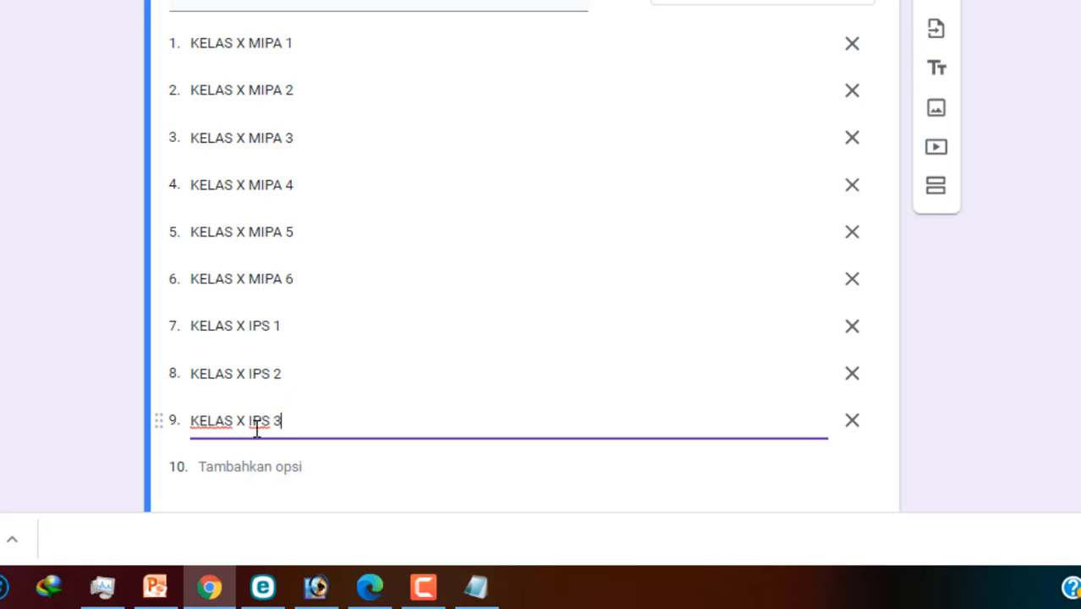
Step: Add a new blank question after the KELAS drop-down
scroll(638, 285, "up", 4)
scroll(575, 264, "down", 2)
left_click(1004, 417)
scroll(994, 411, "up", 2)
scroll(994, 411, "down", 2)
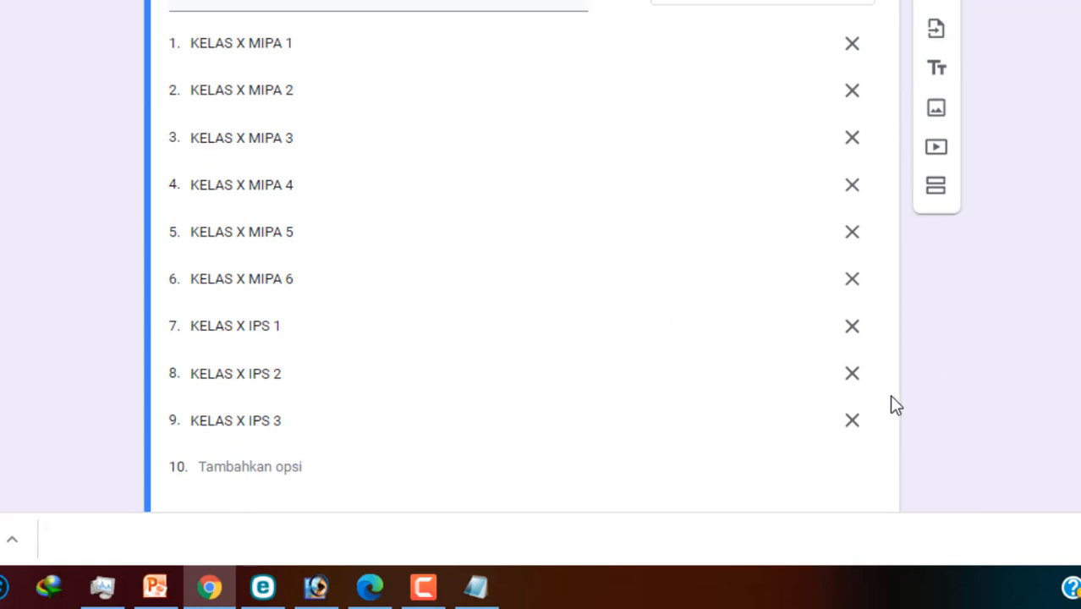
scroll(895, 404, "up", 3)
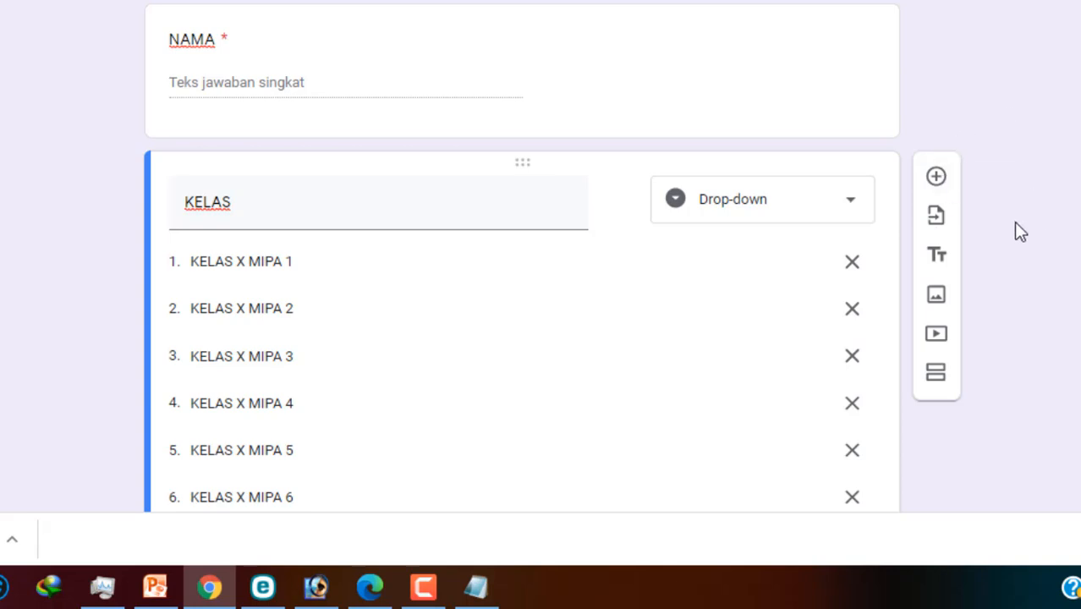
scroll(1066, 186, "down", 1)
scroll(1066, 186, "up", 2)
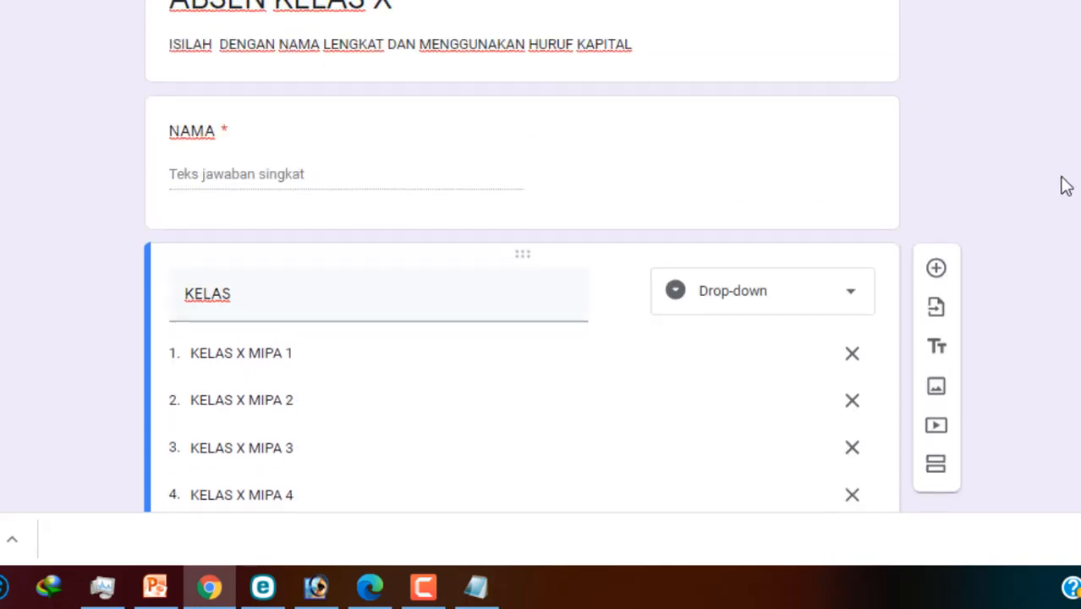
scroll(1065, 186, "down", 2)
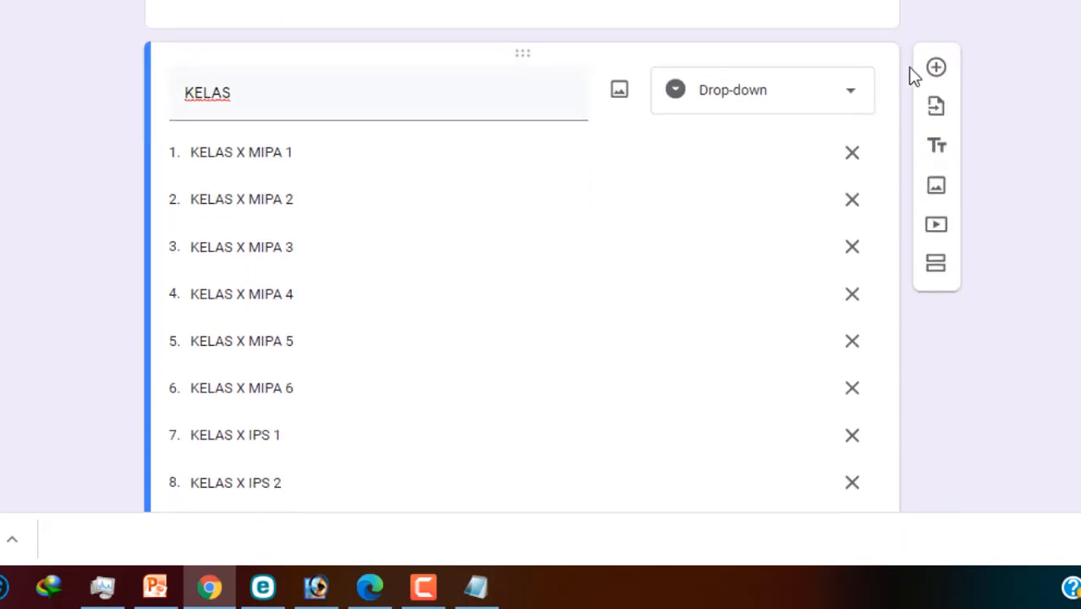
left_click(936, 68)
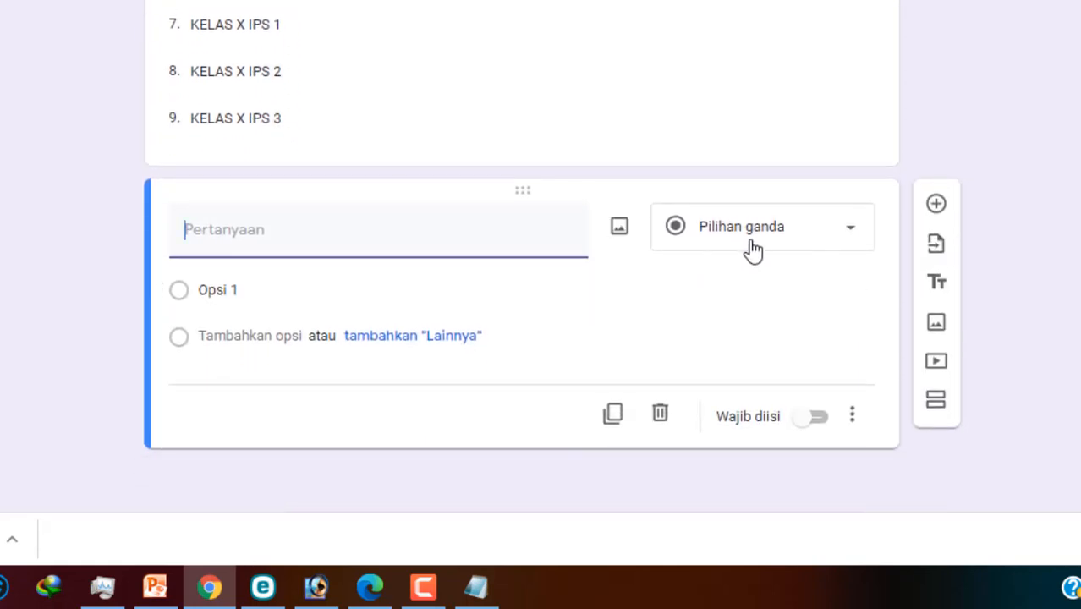
Step: Make the new question a date question titled 'TANGGAL, BULAN, TAHUN'
left_click(850, 236)
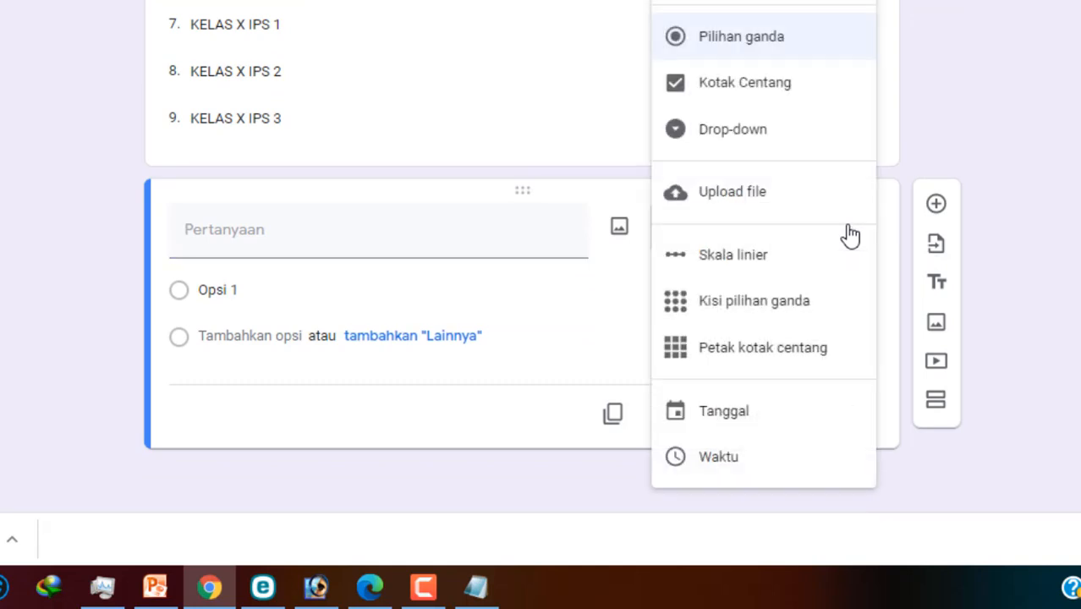
left_click(739, 423)
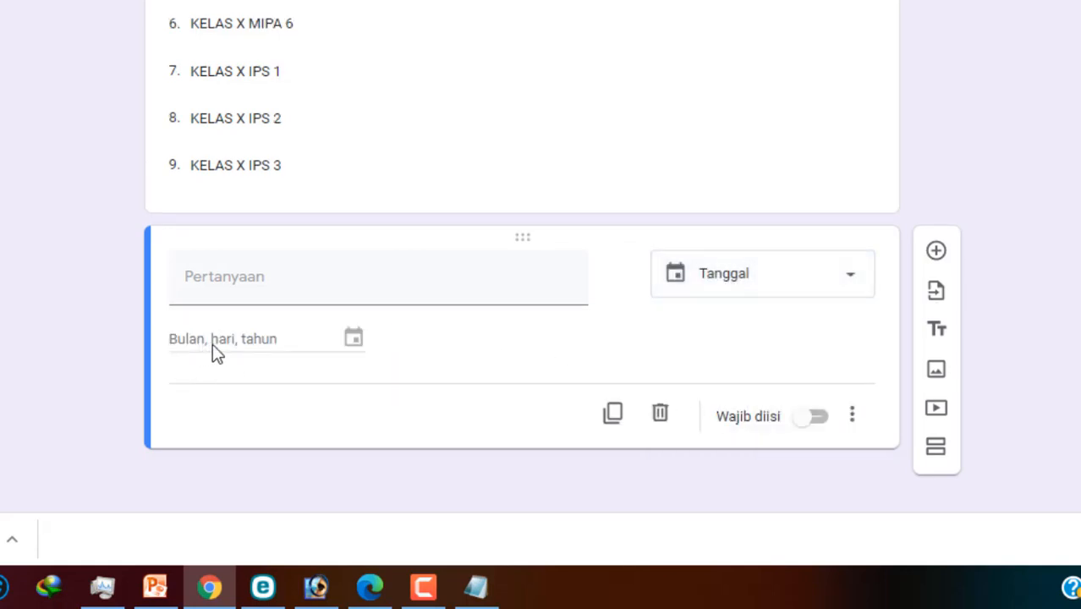
left_click(300, 284)
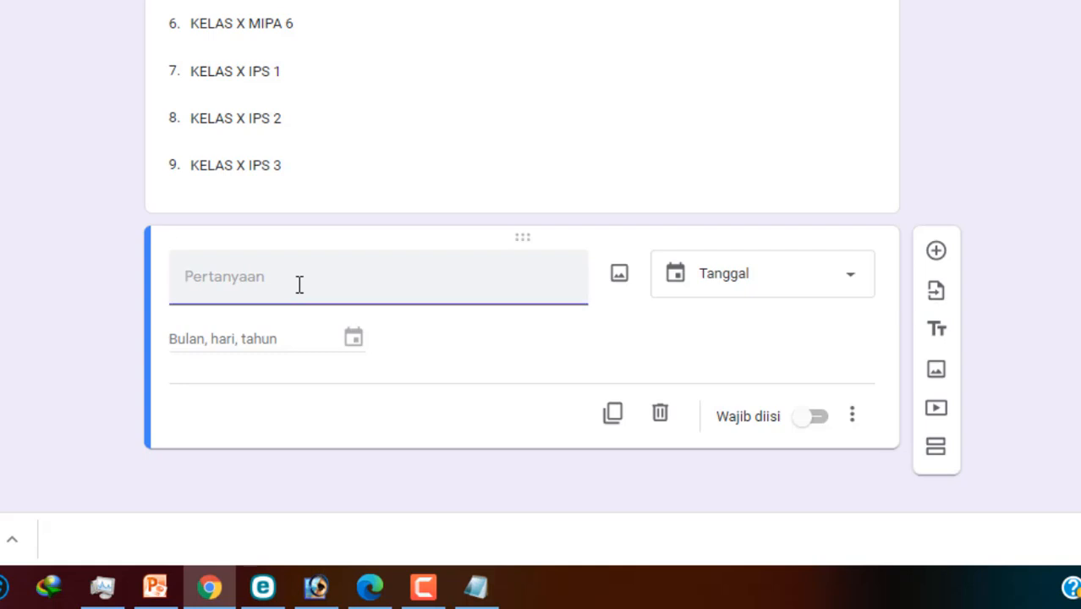
type("TANGGA")
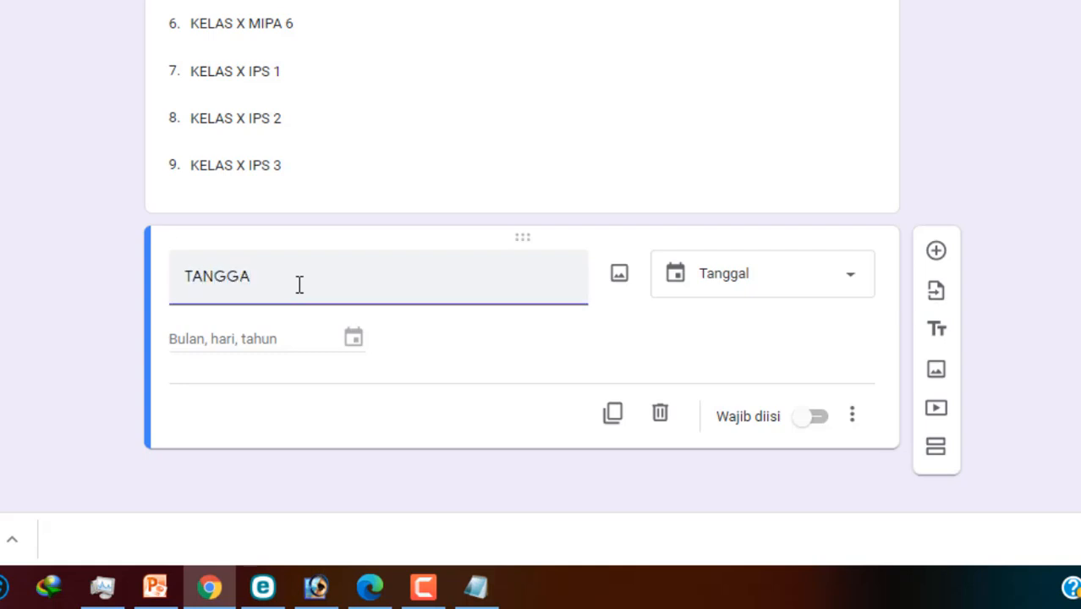
type("L BULAN TAHUN")
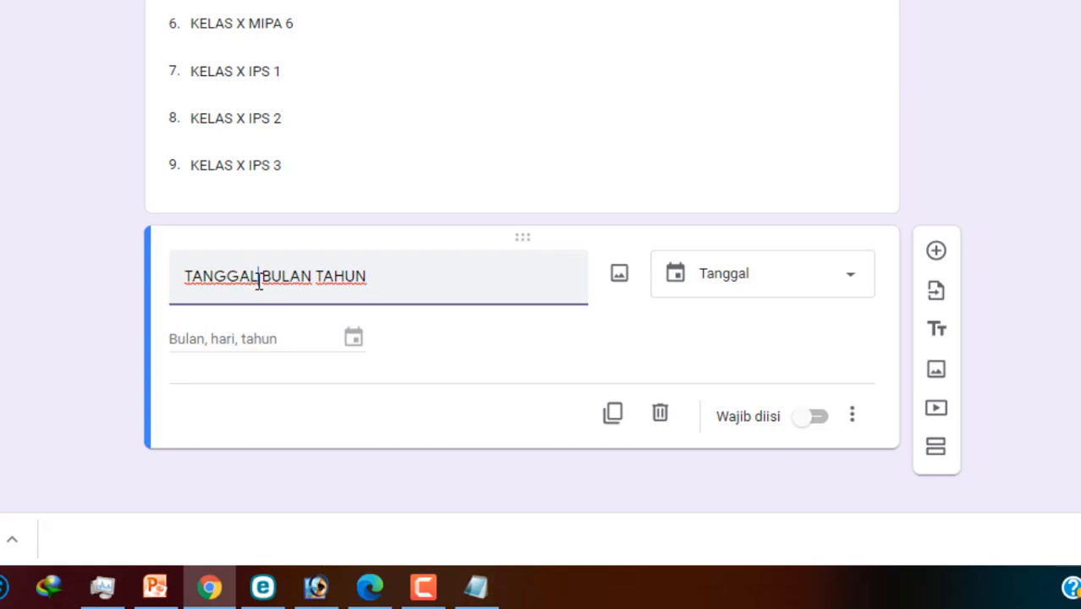
left_click(259, 281)
type(",")
left_click(317, 279)
type(",")
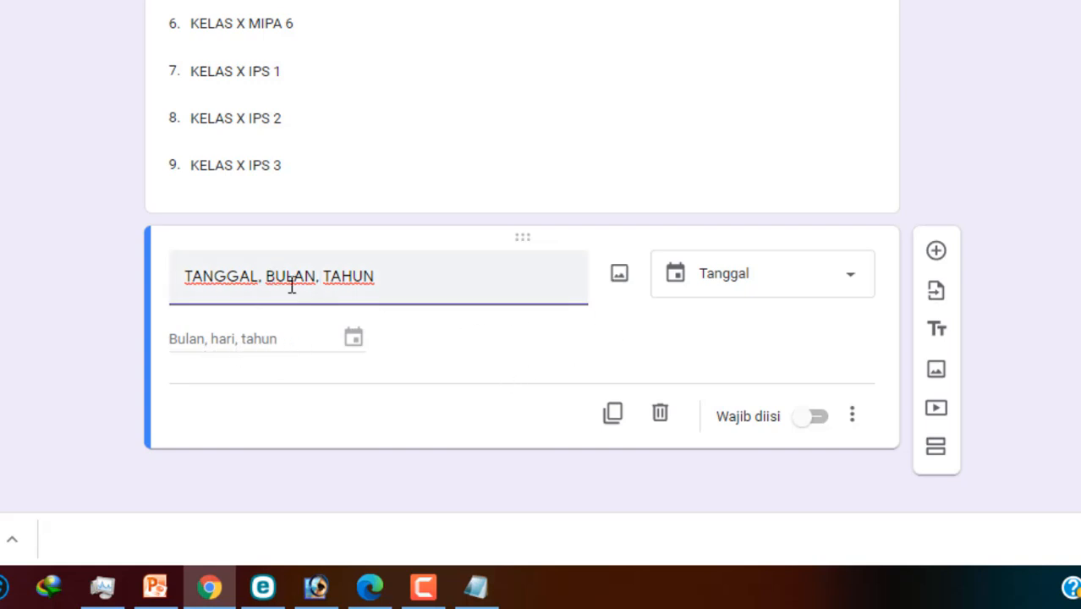
Step: Rearrange the date question's title to read 'BULAN, HARI, TAHUN'
left_click_drag(273, 278, 125, 279)
key("ctrl+c")
left_click(259, 279)
key("BackSpace")
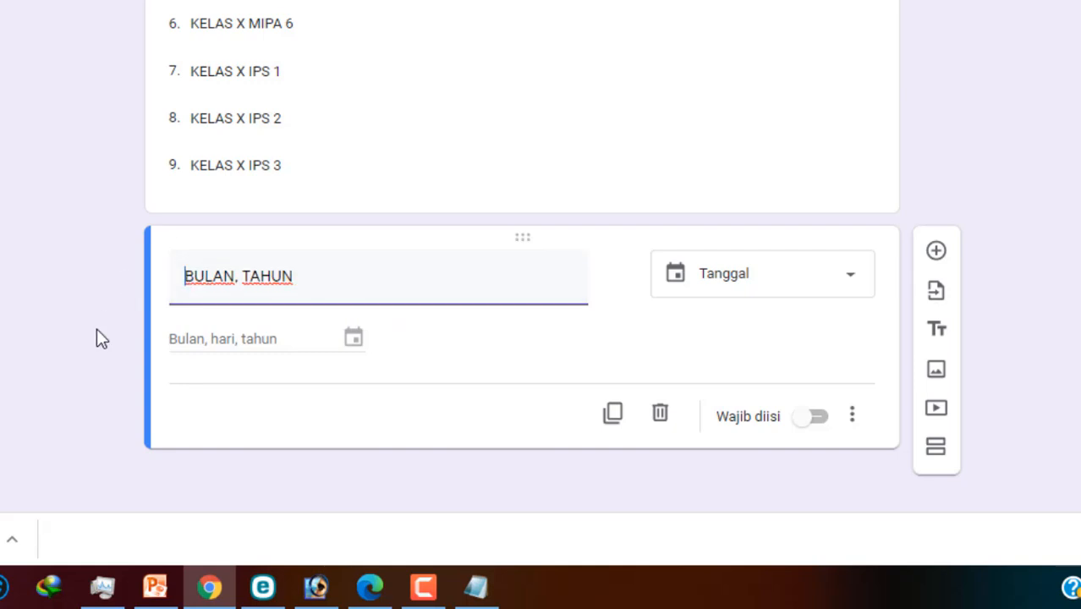
left_click(241, 277)
key("ctrl+v")
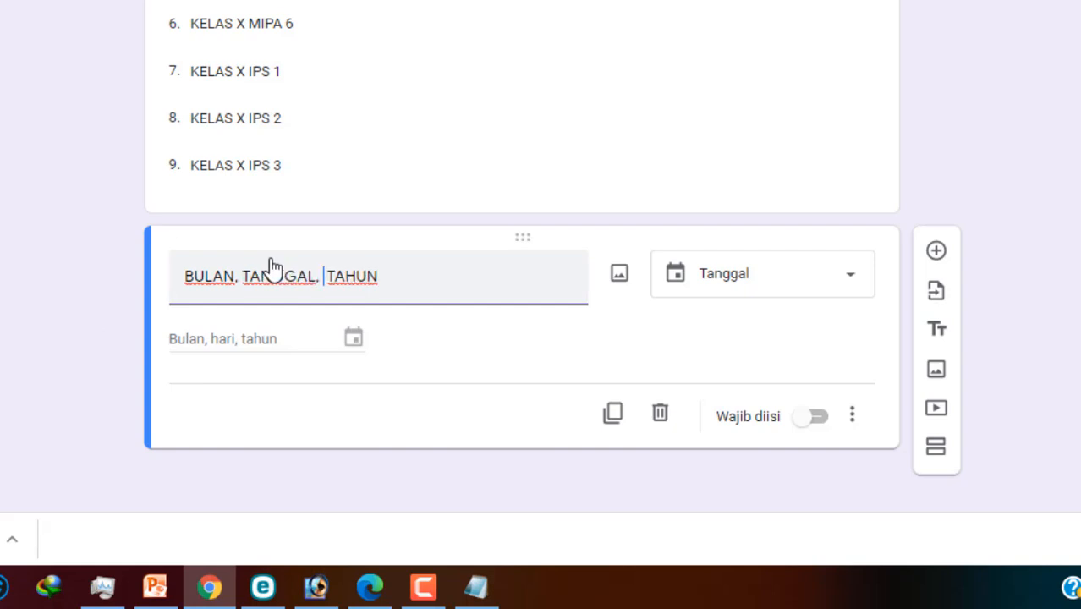
key("BackSpace")
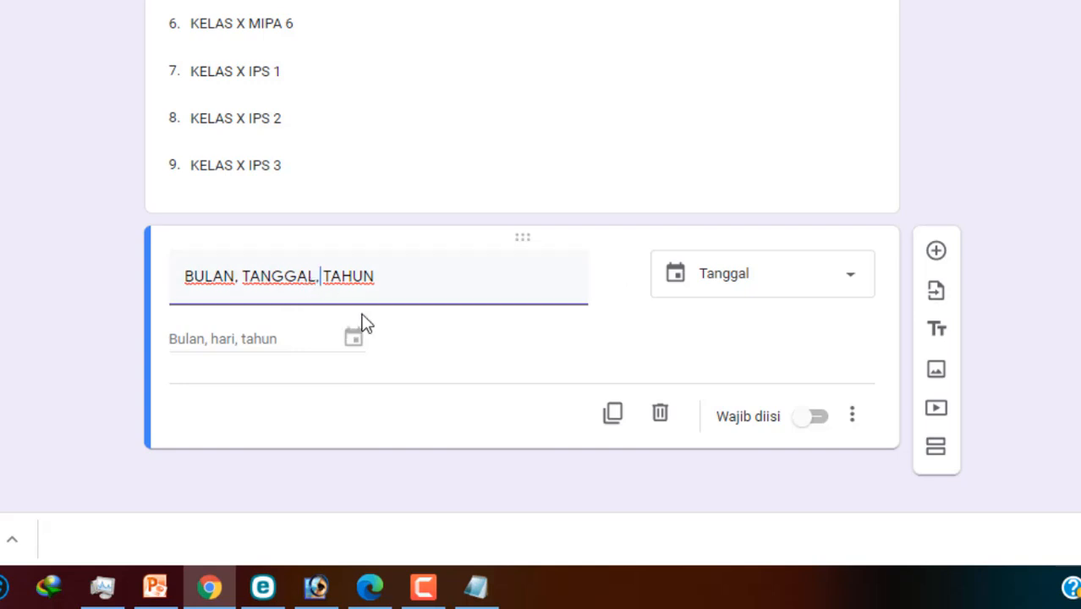
left_click_drag(317, 282, 247, 285)
type("HARI")
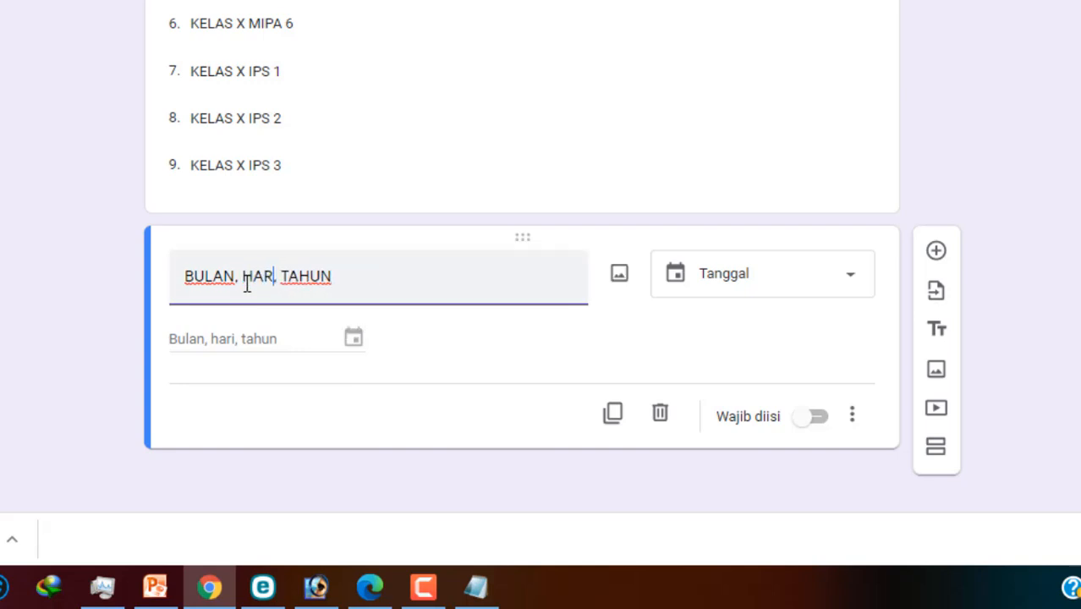
left_click(479, 347)
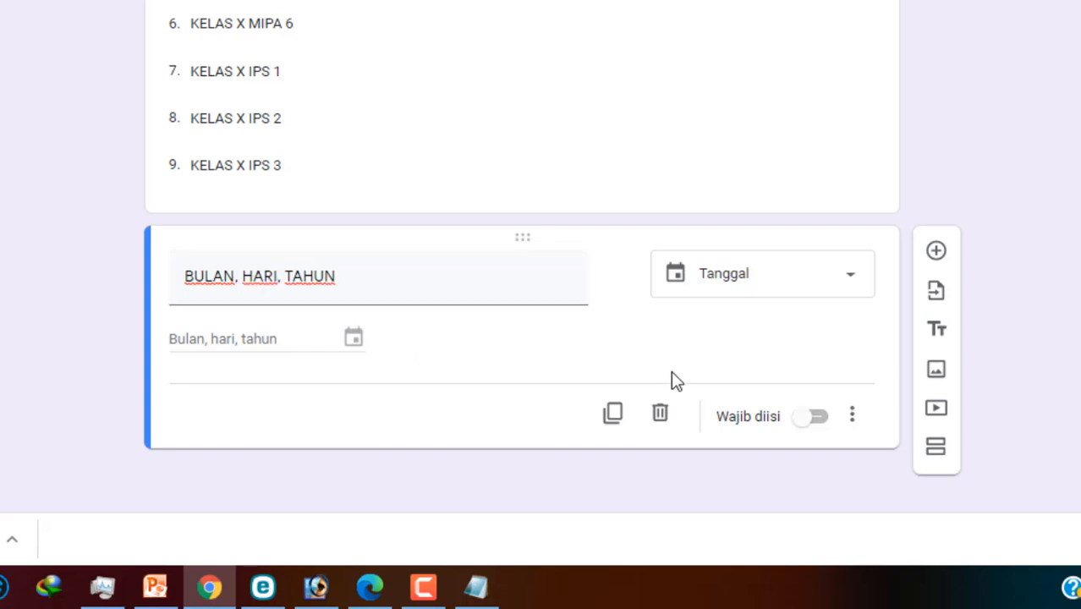
scroll(780, 376, "up", 7)
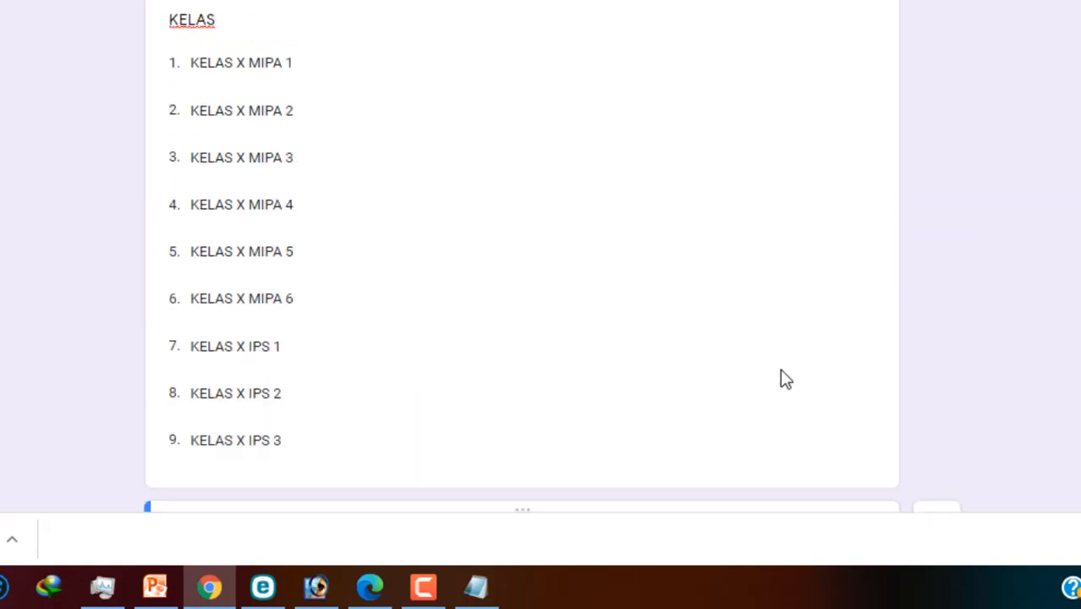
Step: Mark the KELAS drop-down question as required
scroll(652, 322, "down", 5)
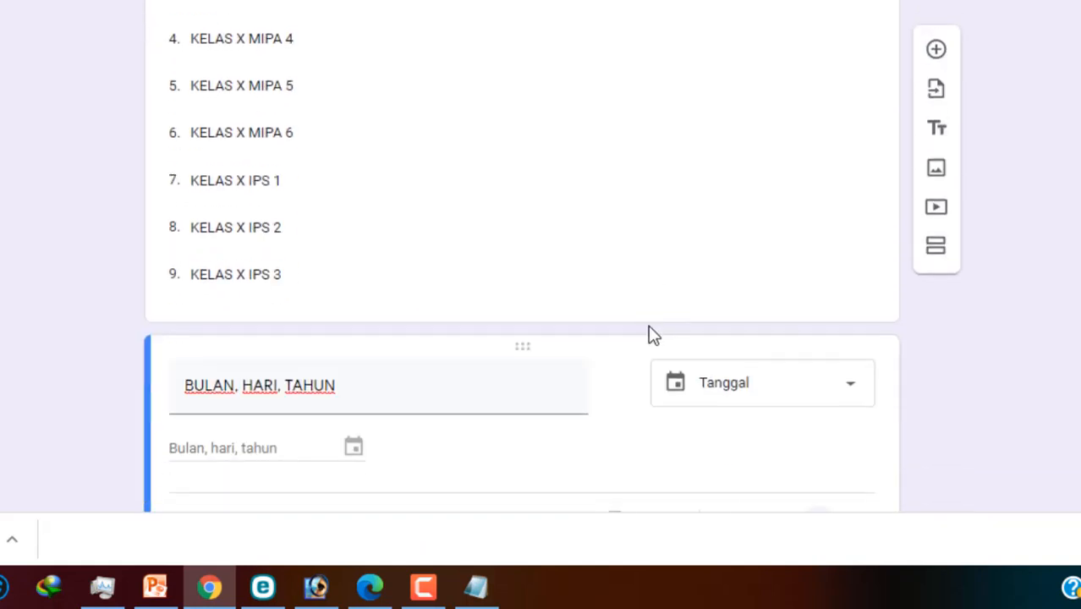
left_click(640, 292)
scroll(640, 291, "down", 2)
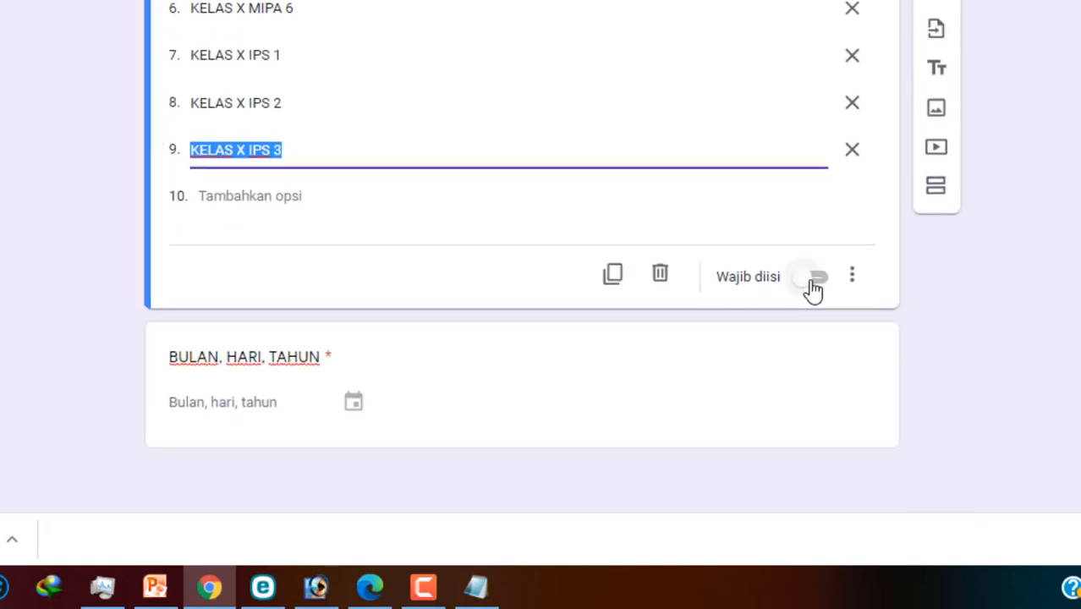
left_click(810, 279)
left_click(520, 394)
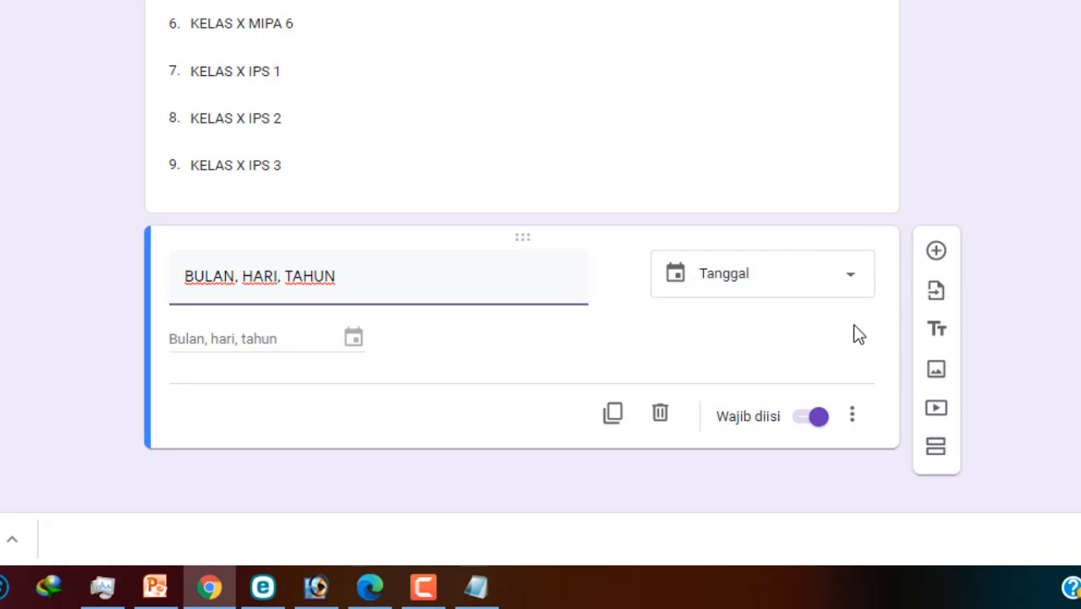
left_click(936, 252)
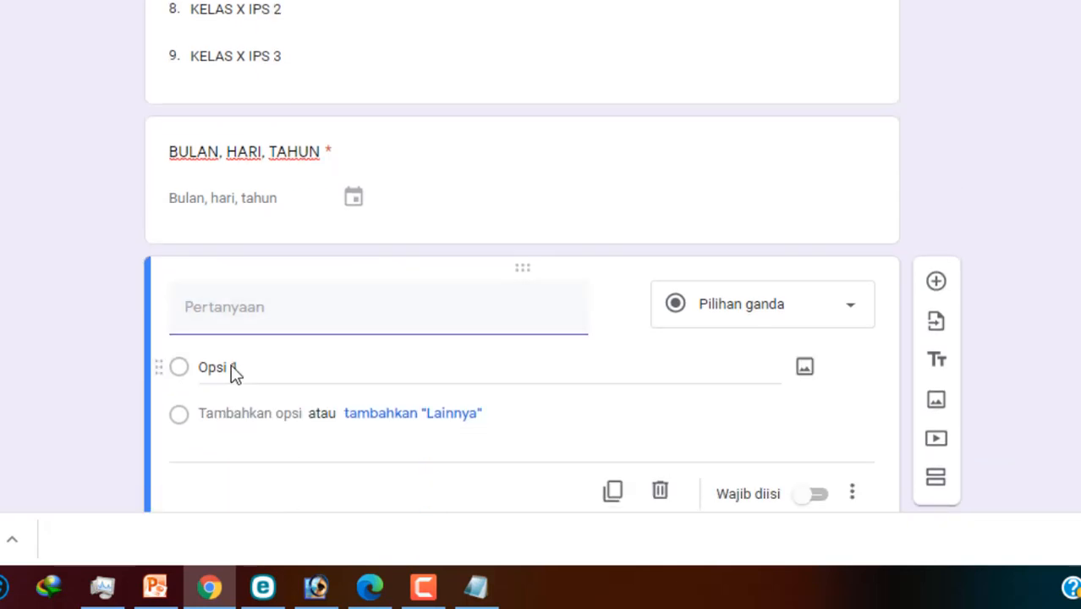
Step: Title the new question 'RINGKASAN MATERI', set it to Paragraf, and make it required
type("RINGK")
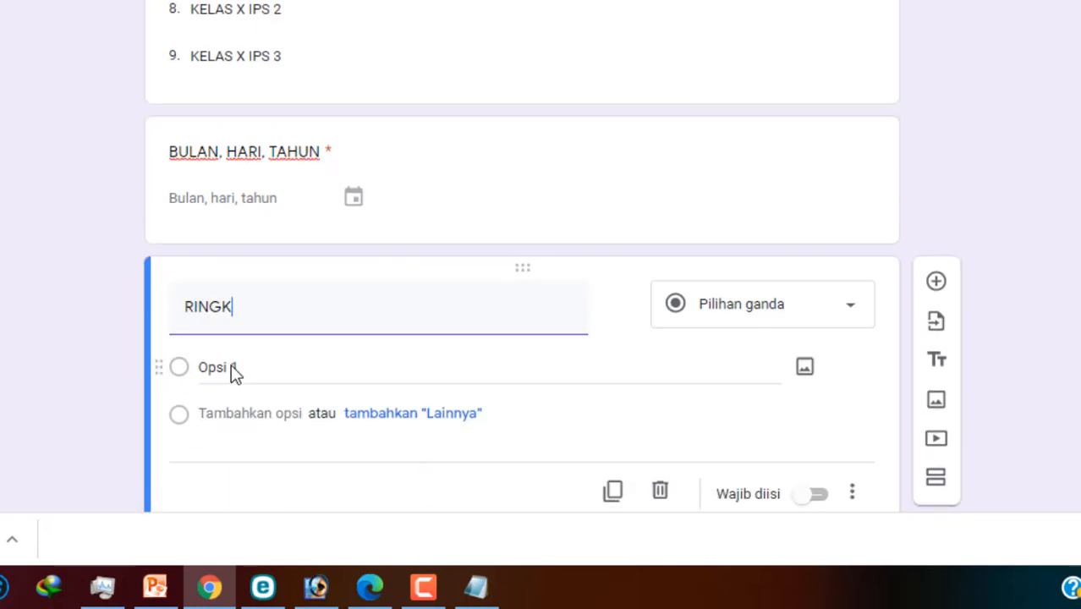
type("ASAN ")
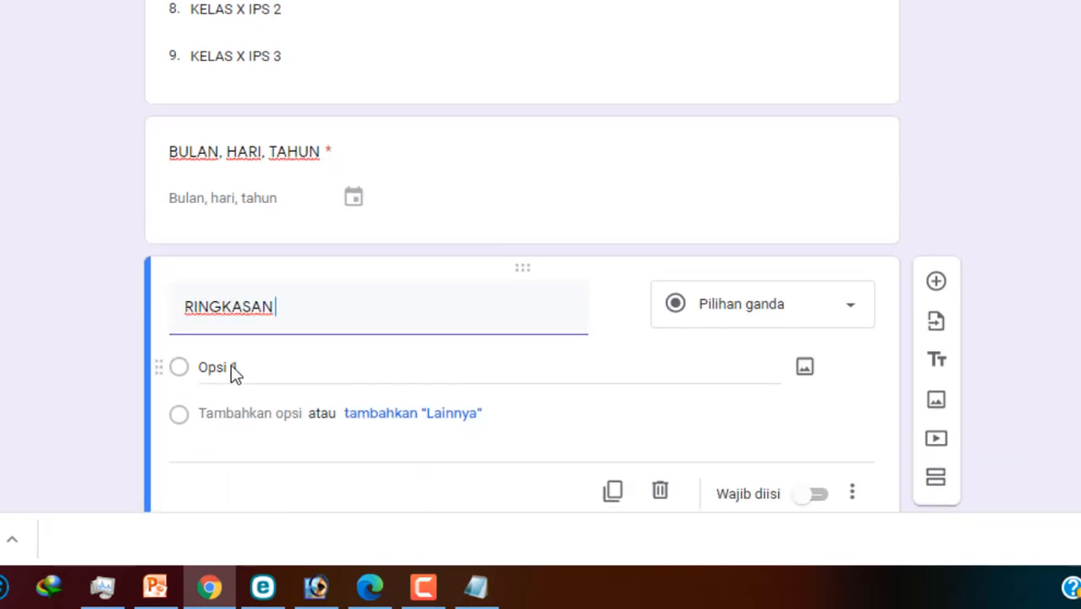
type("MATERI")
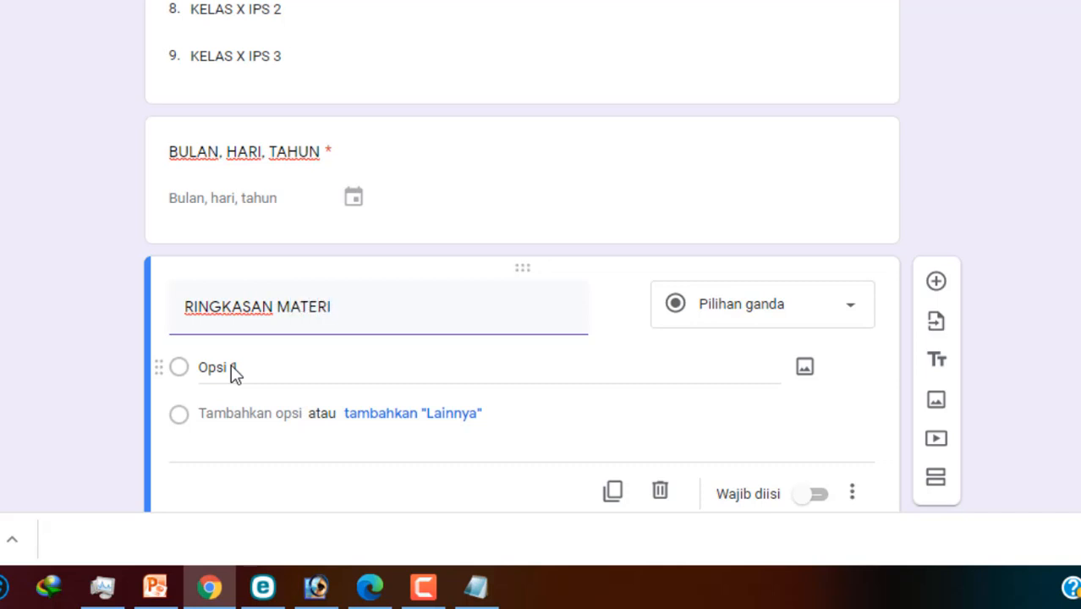
left_click(807, 314)
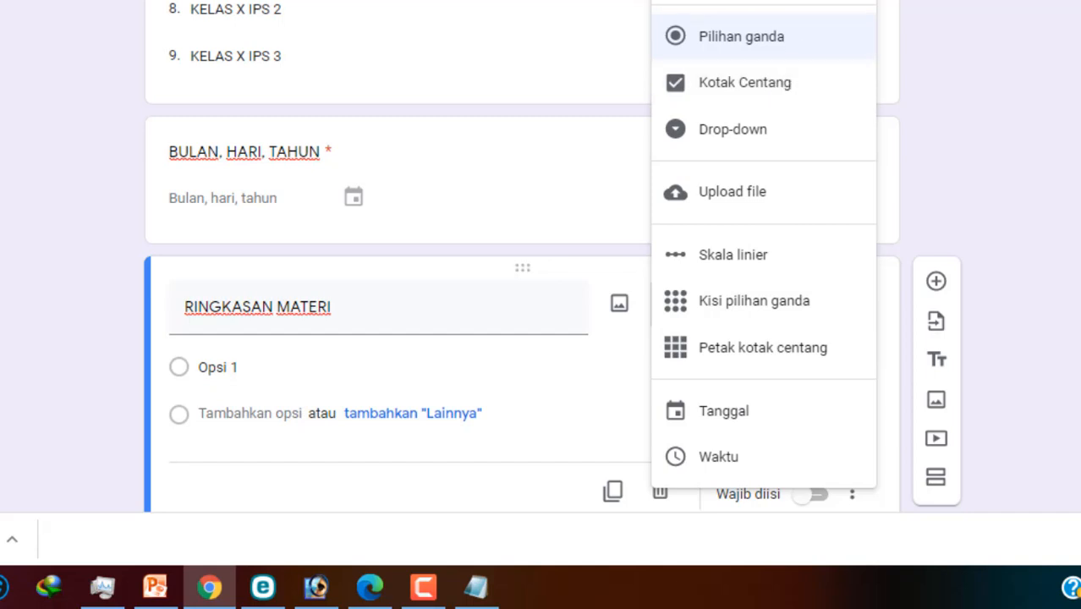
left_click(776, 0)
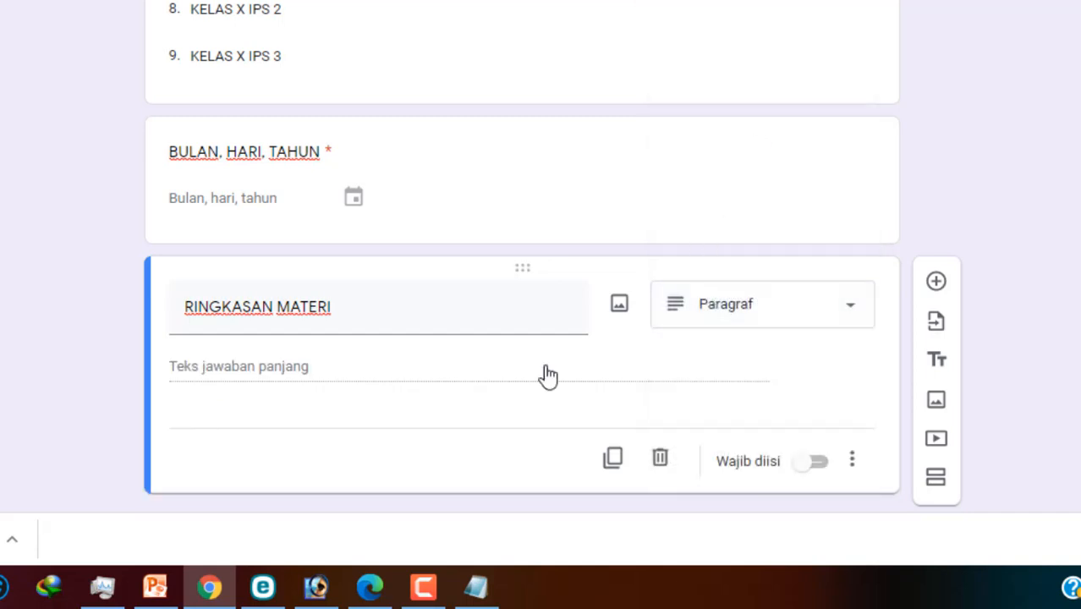
left_click(817, 462)
scroll(854, 450, "up", 10)
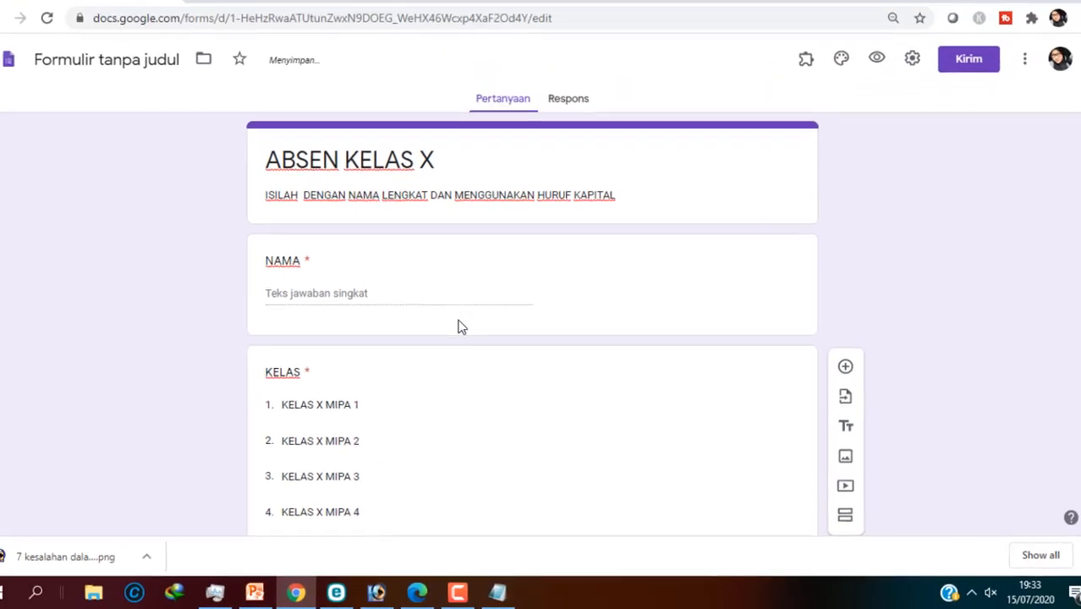
scroll(489, 272, "down", 7)
scroll(554, 324, "up", 6)
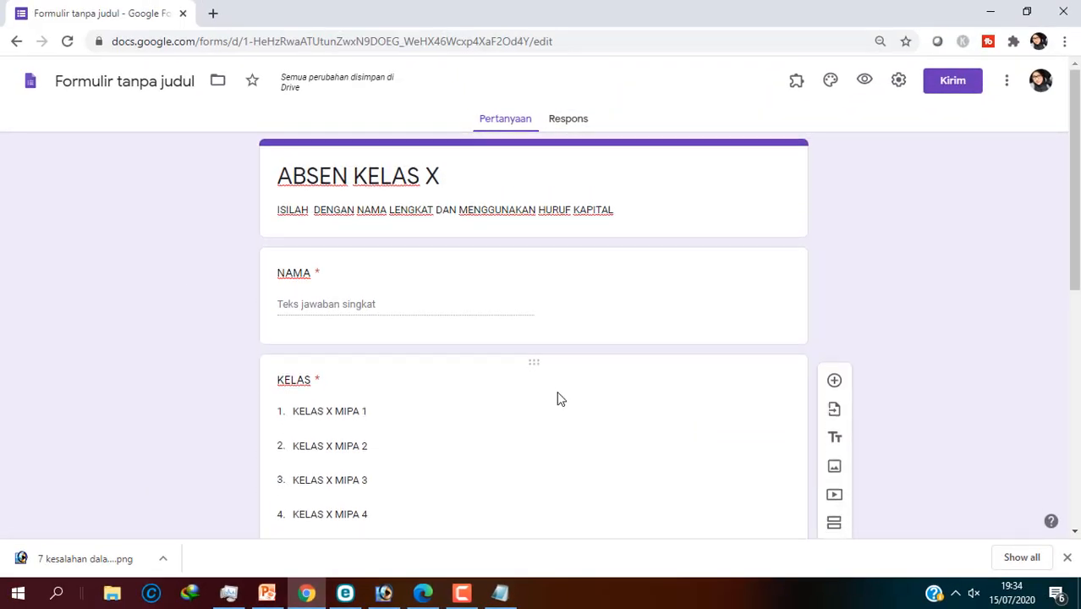
scroll(575, 401, "down", 6)
scroll(805, 438, "up", 3)
scroll(806, 437, "up", 3)
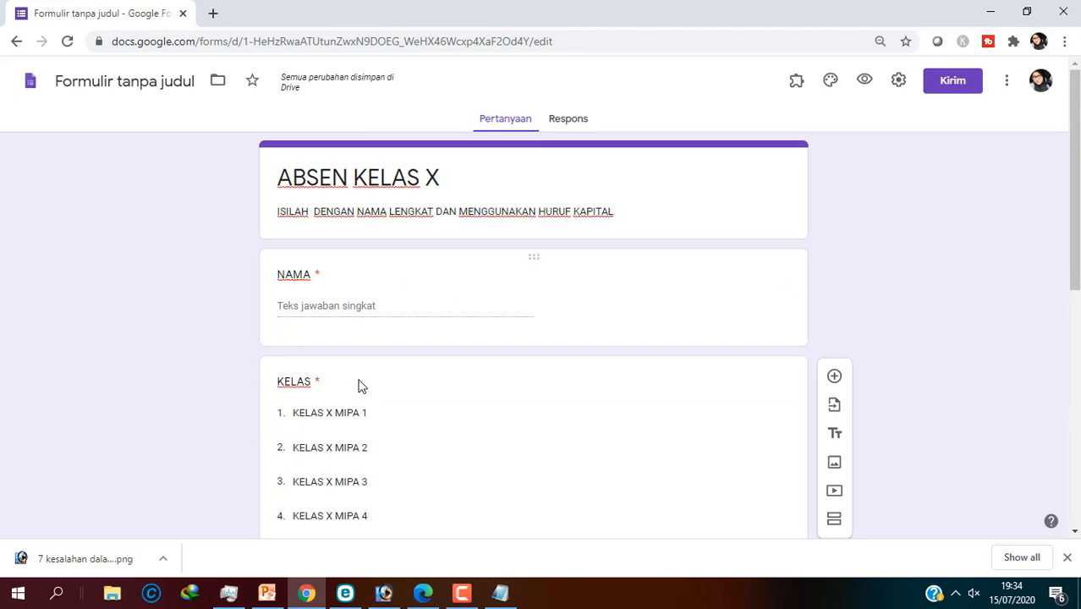
scroll(396, 345, "down", 6)
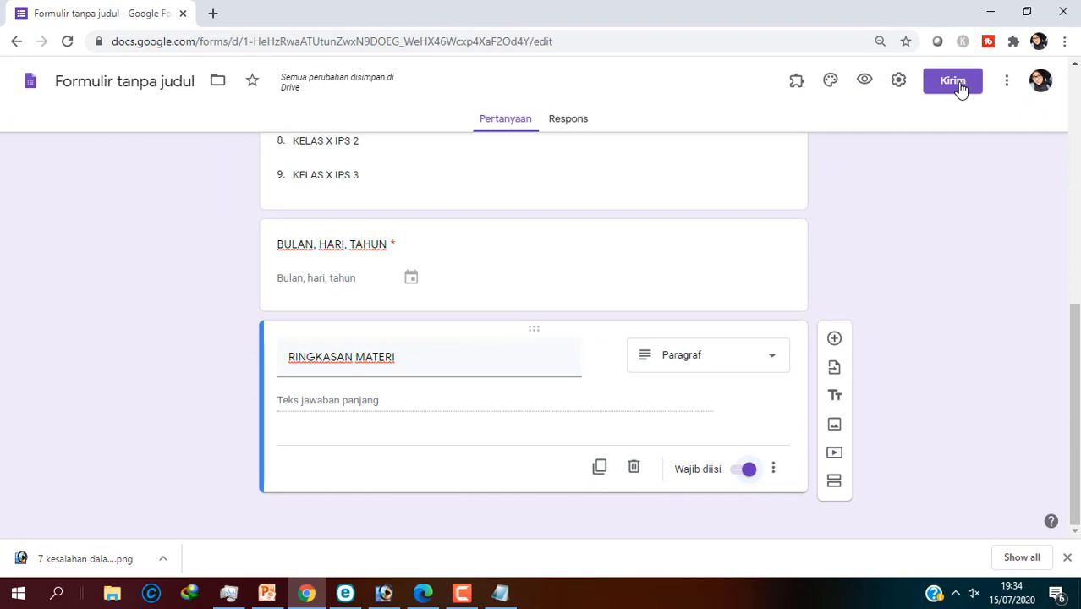
Step: Copy the form's shareable link and switch to the Microsoft Edge window
left_click(953, 82)
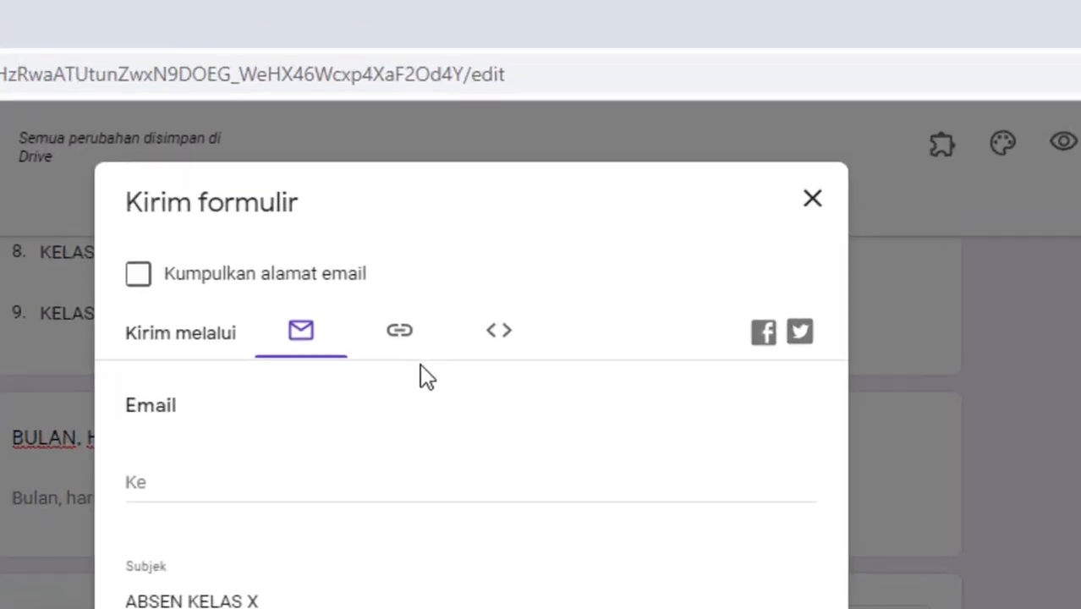
left_click(373, 374)
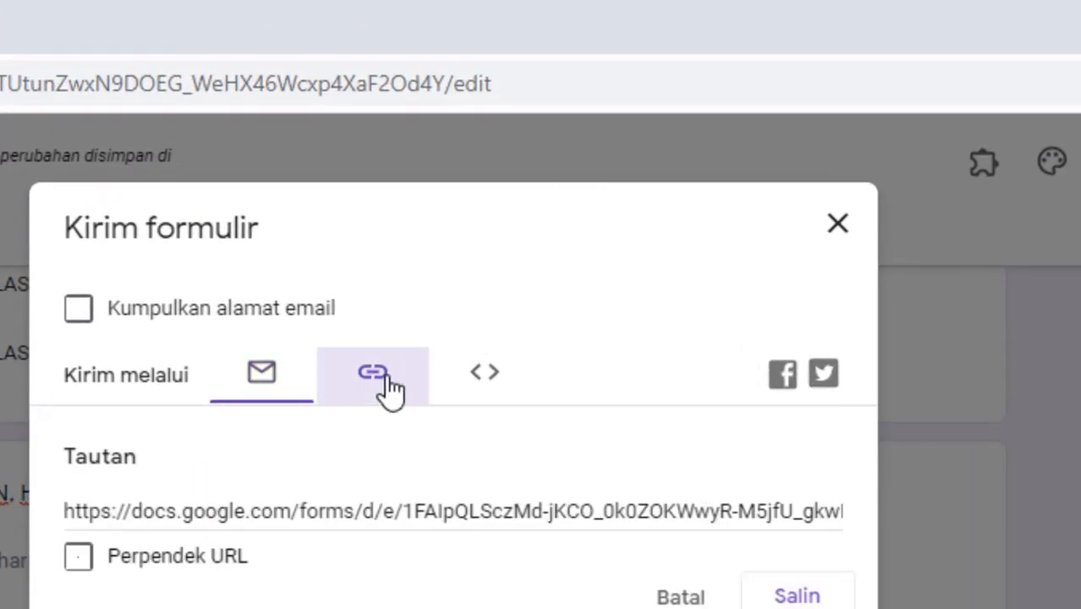
left_click(771, 599)
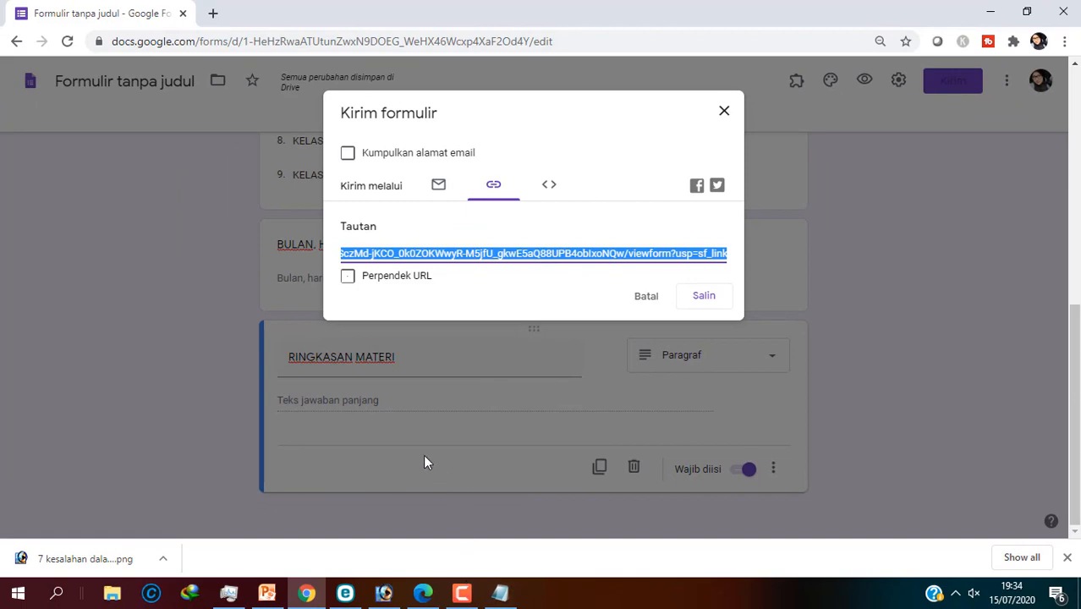
left_click(423, 593)
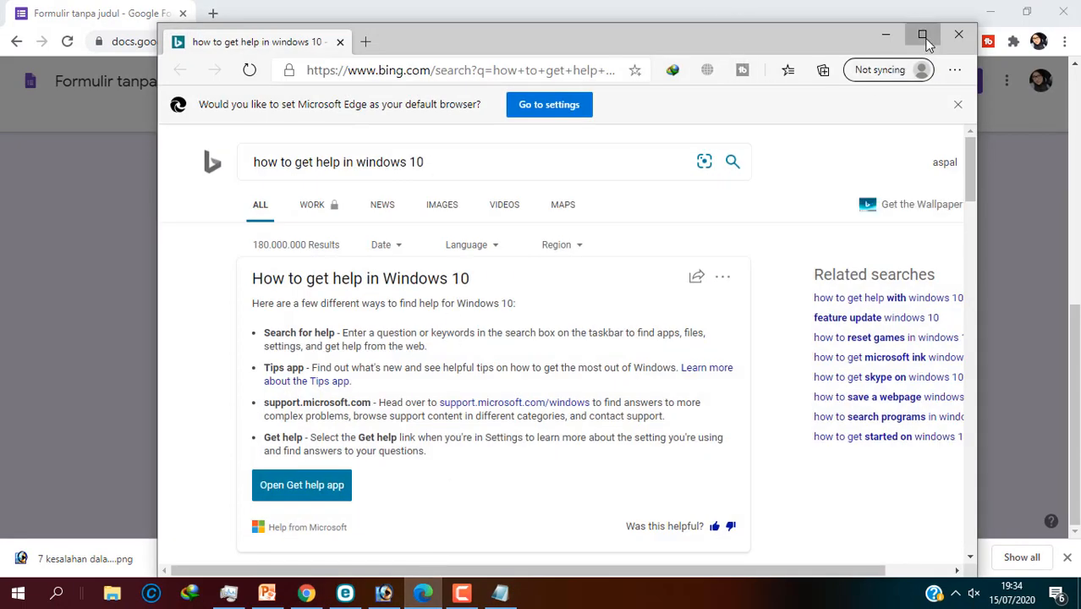
Step: Maximize Edge and load the copied form link from the address bar
left_click(922, 34)
left_click(353, 42)
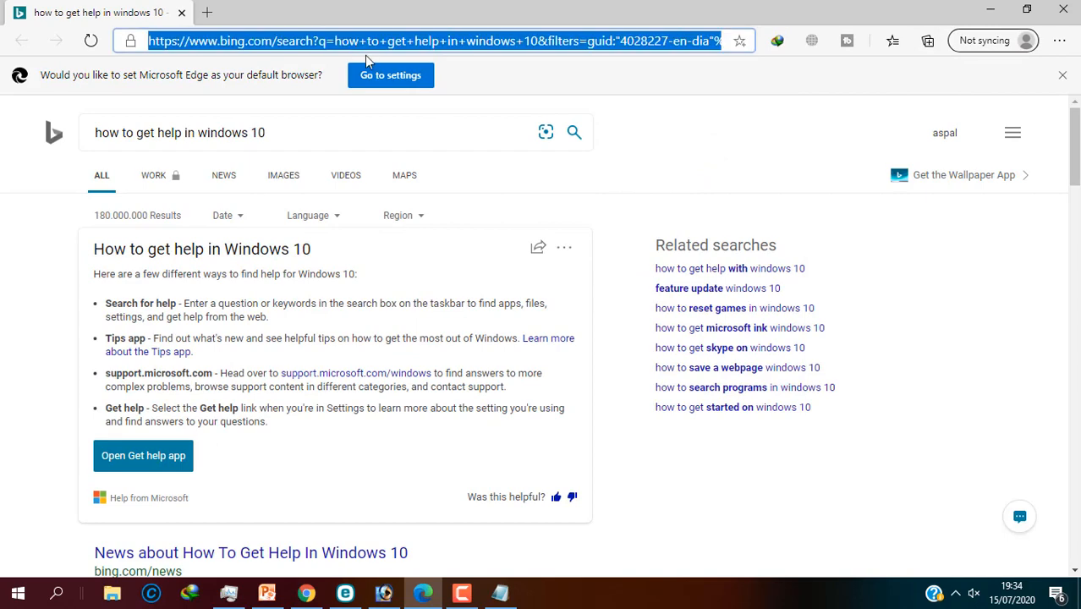
key("ctrl+v")
key("Return")
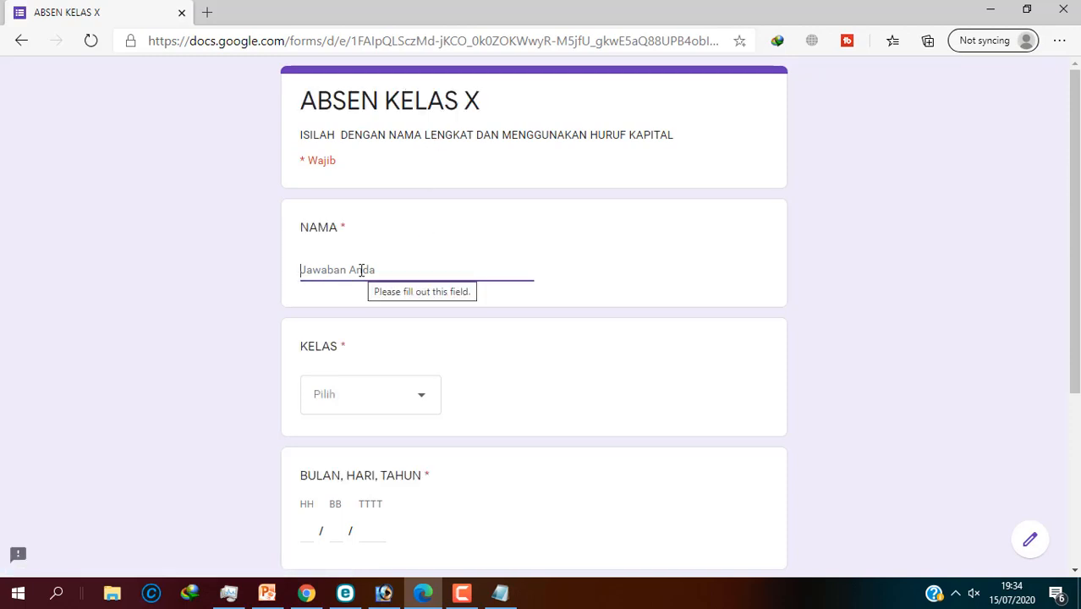
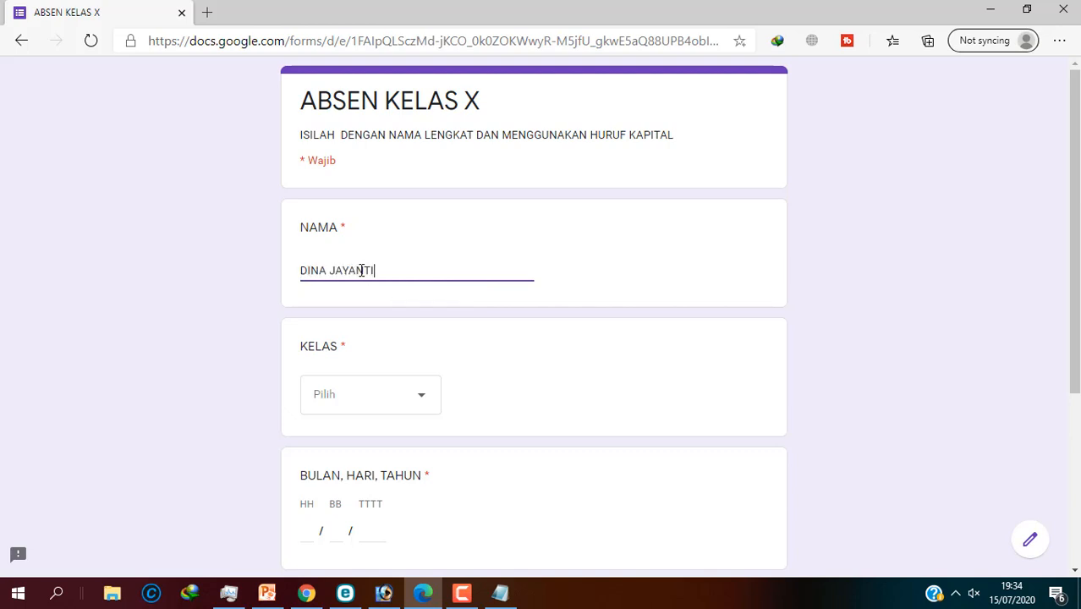
Step: Enter the respondent's full name in NAMA and select KELAS X MIPA 5
left_click(409, 409)
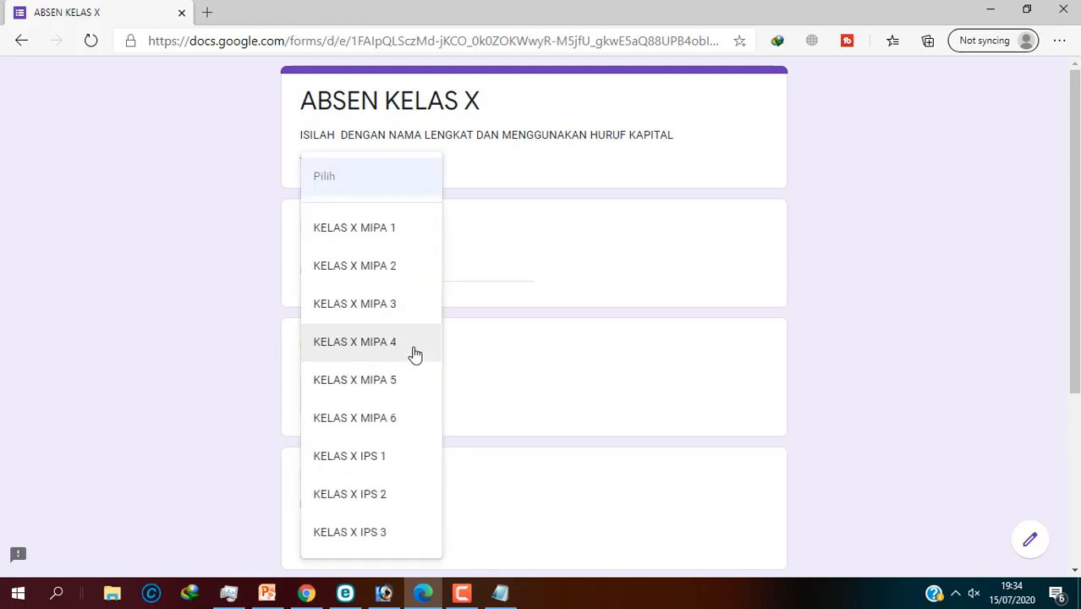
left_click(373, 382)
scroll(437, 396, "down", 2)
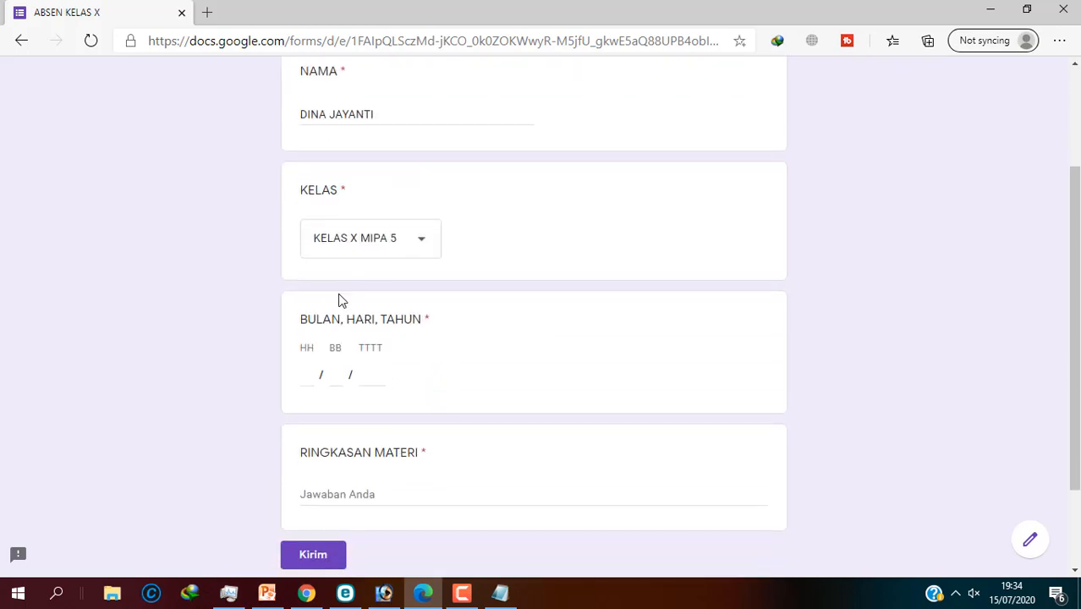
scroll(322, 337, "down", 1)
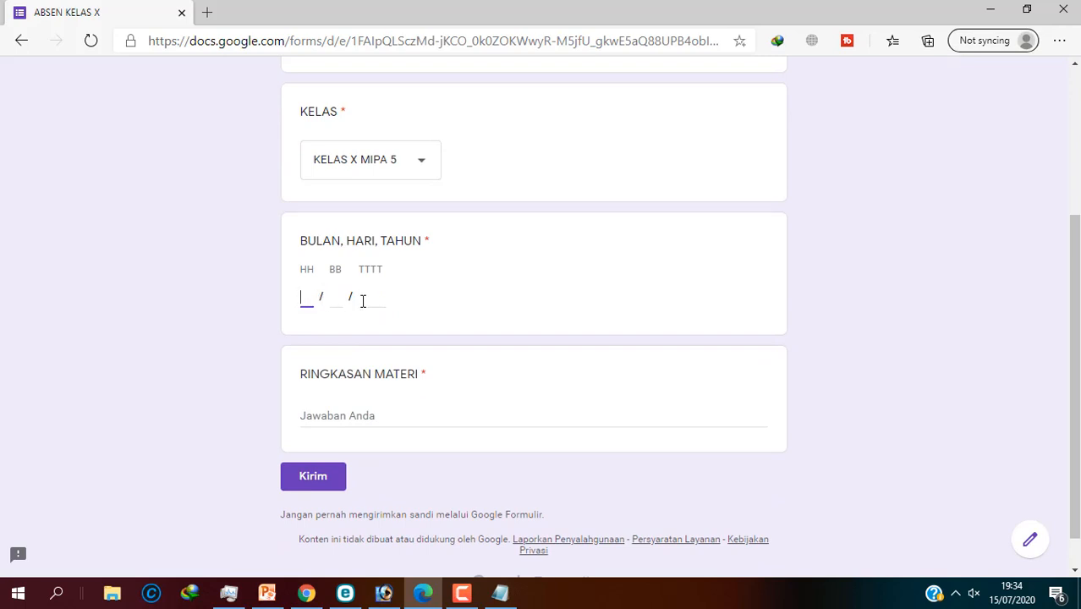
Step: Set the day of the BULAN, HARI, TAHUN date to 14
type("07")
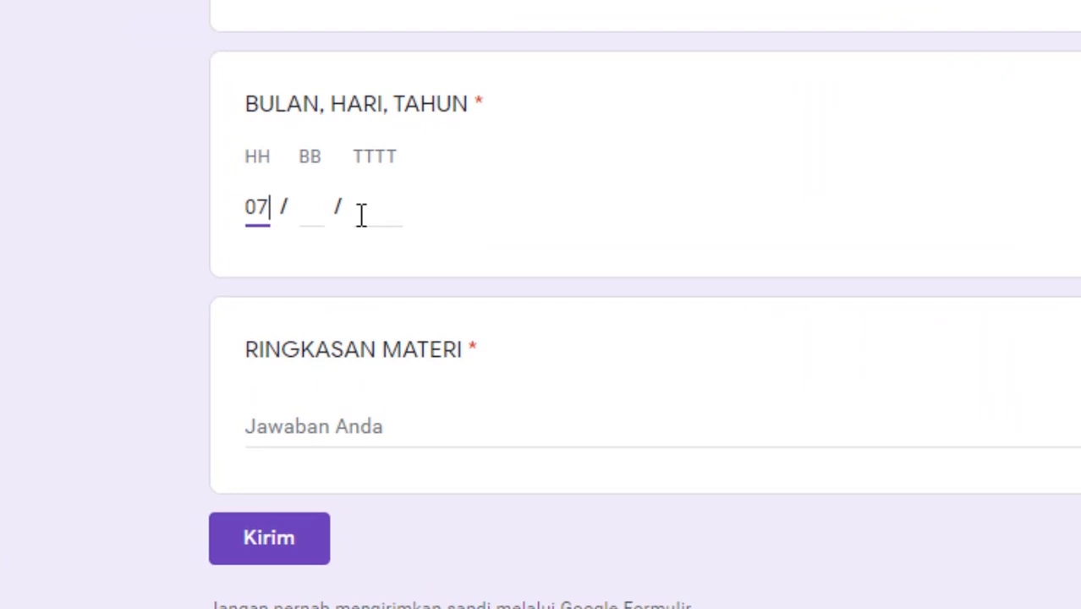
left_click(312, 220)
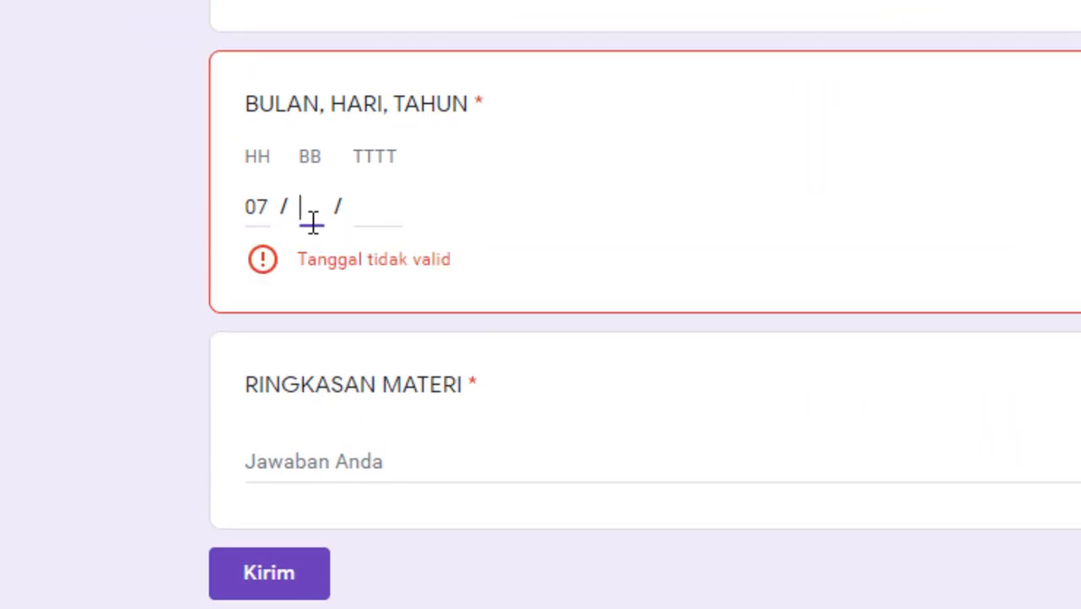
left_click(269, 201)
double_click(254, 203)
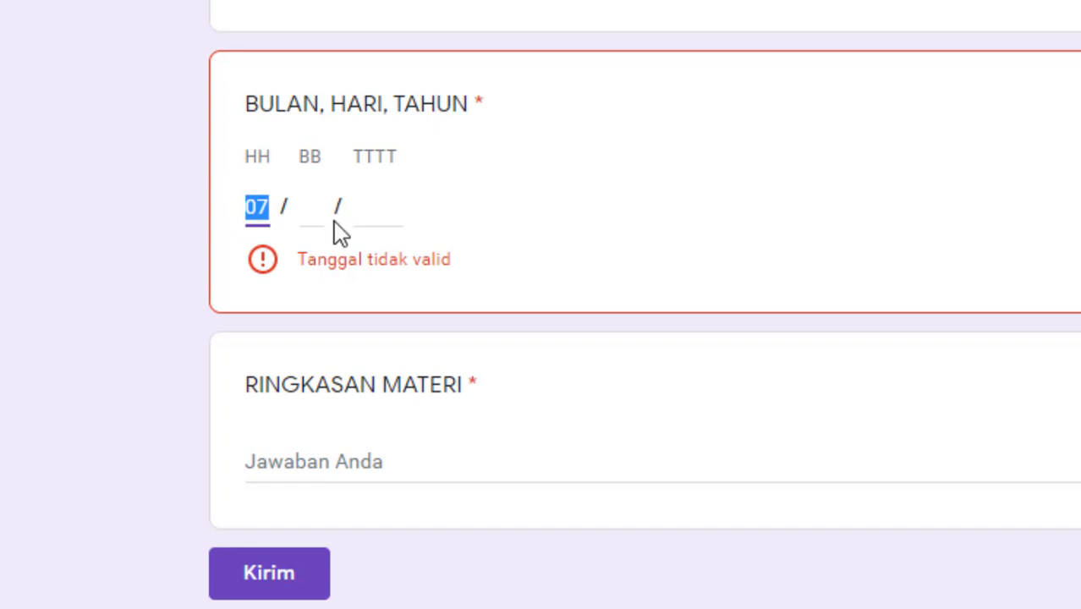
left_click(272, 229)
double_click(254, 208)
left_click(269, 208)
left_click(279, 213)
left_click(259, 204)
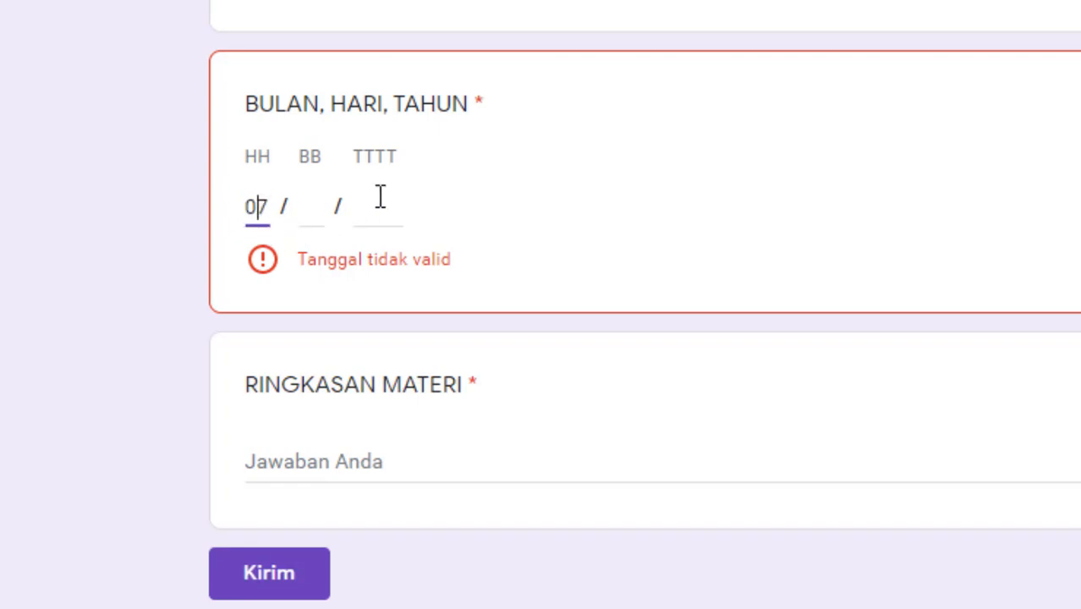
key("BackSpace")
left_click(304, 207)
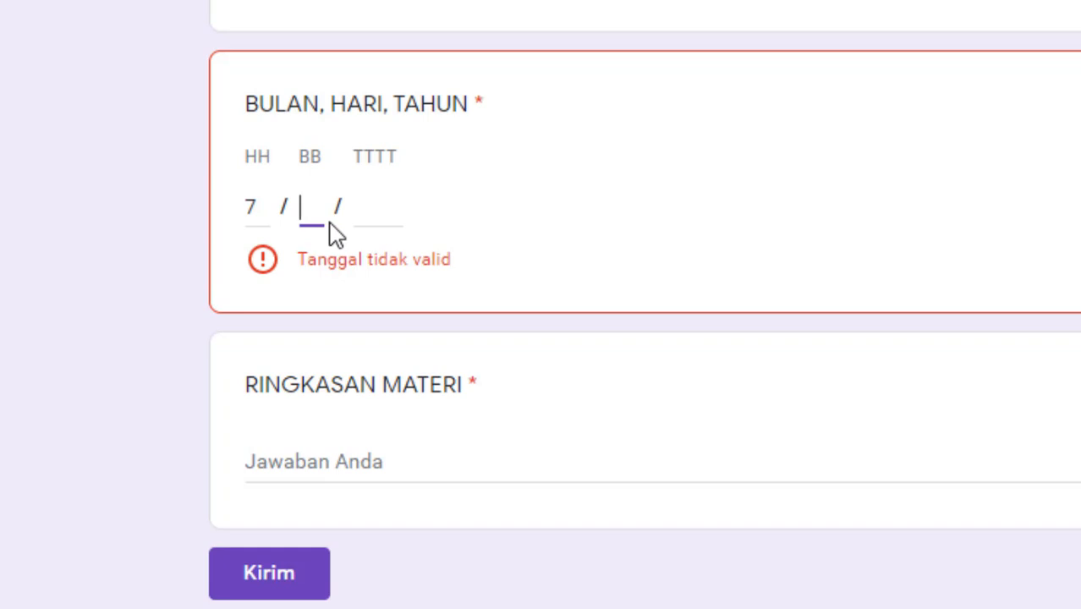
double_click(251, 206)
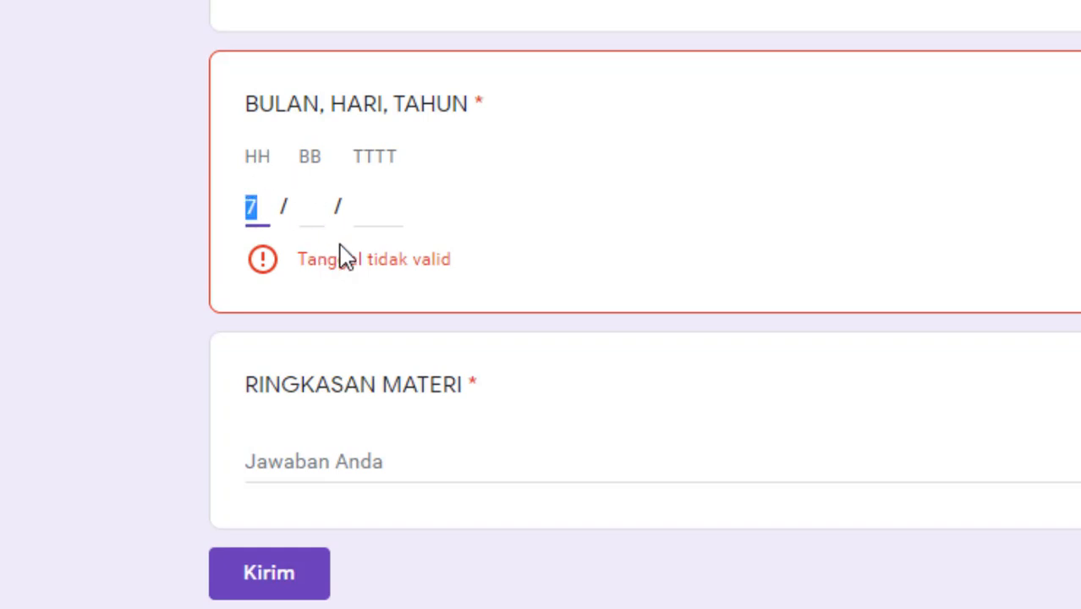
type("14")
Step: Enter month 7 and year 2020 in the date fields
key("Tab")
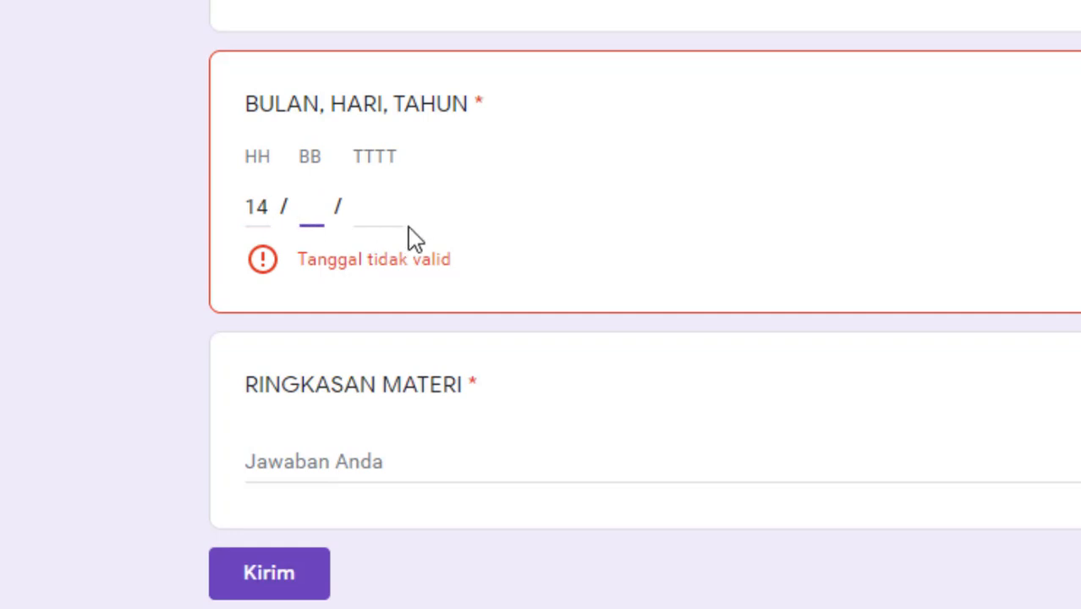
type("7")
left_click(379, 209)
type("22")
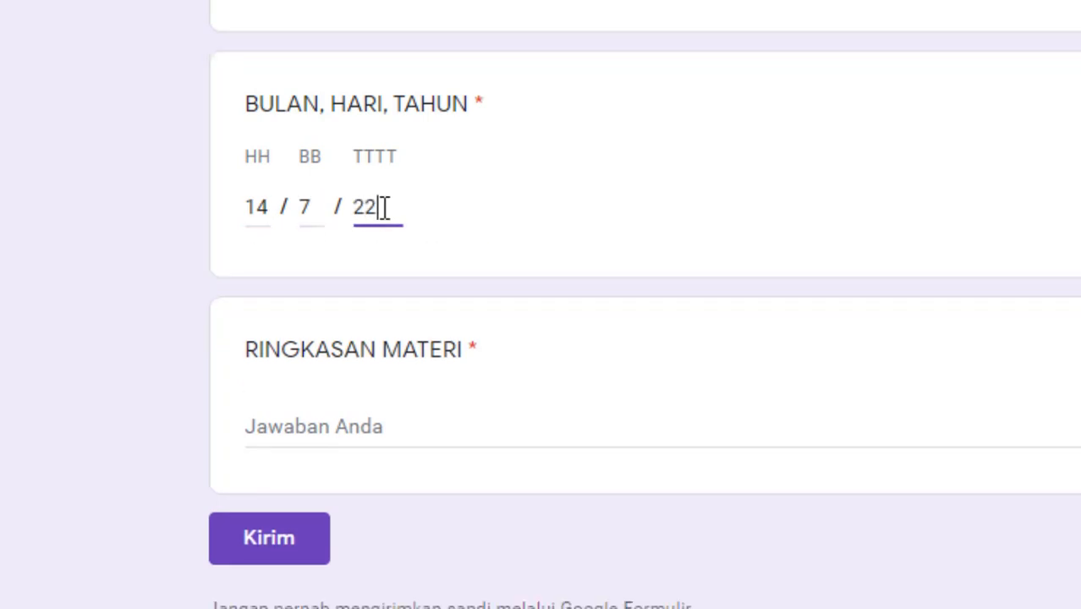
type("0")
key("BackSpace")
key("BackSpace")
type("020")
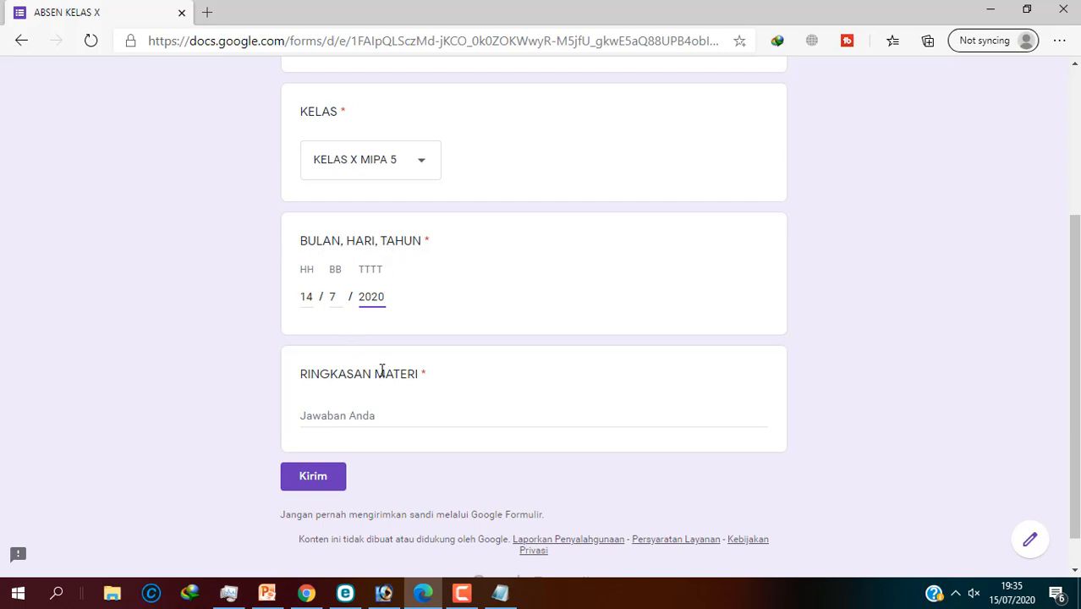
Step: Answer RINGKASAN MATERI with a short Kawih Sunda summary and submit the test response
left_click(349, 412)
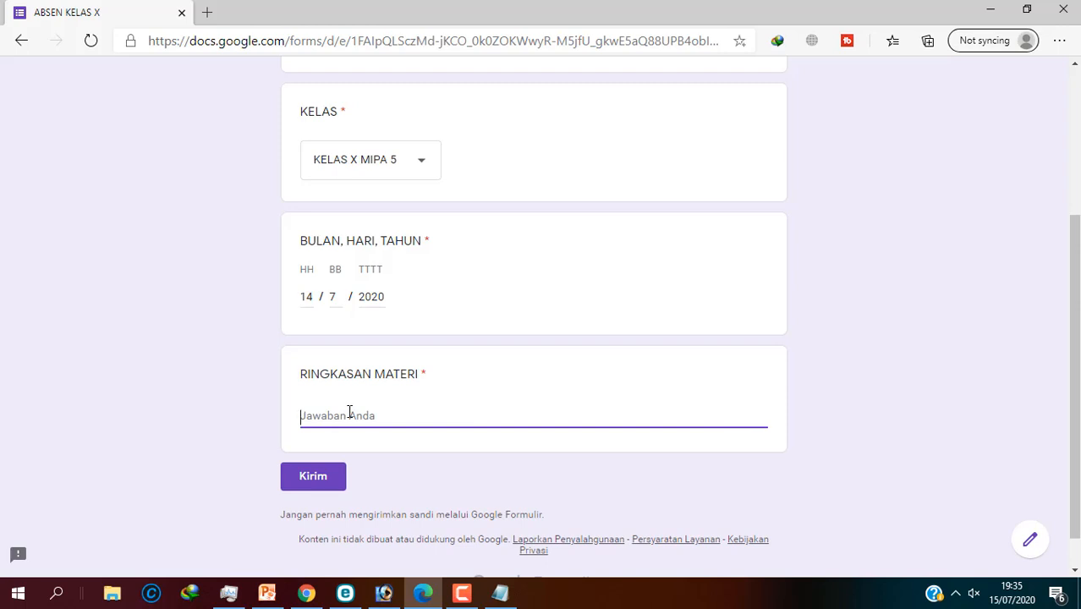
type("Kawih Sunda")
key("Return")
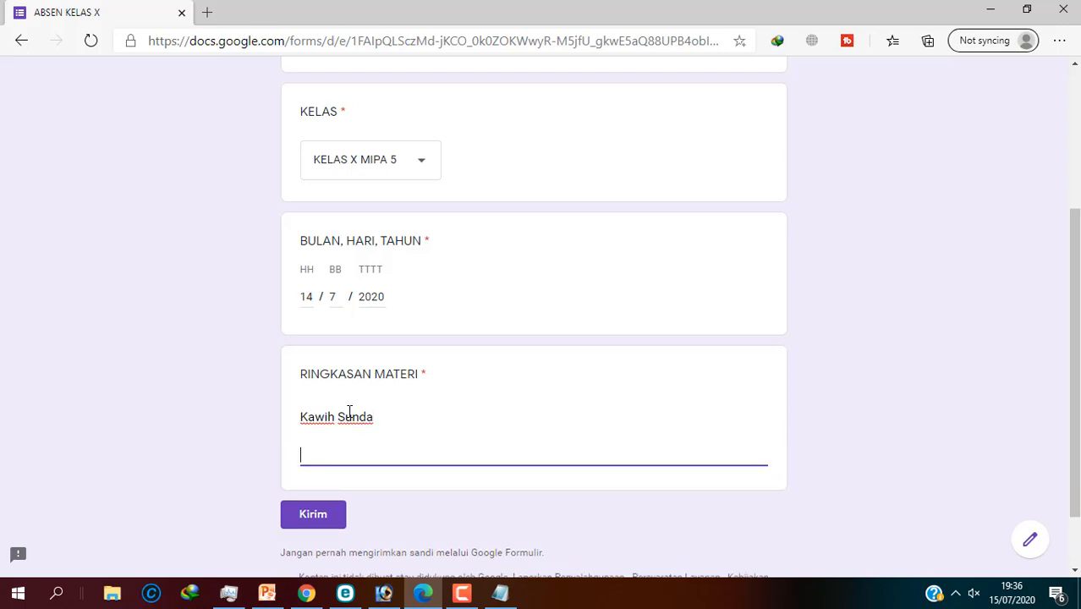
type("Kawih sunda ....................")
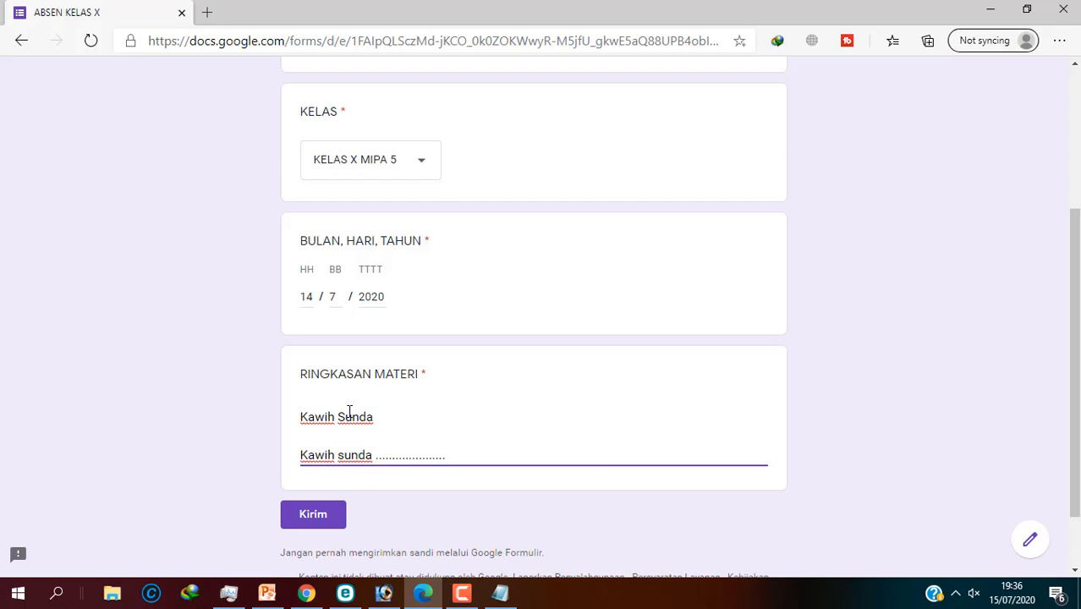
scroll(352, 472, "down", 2)
left_click(313, 433)
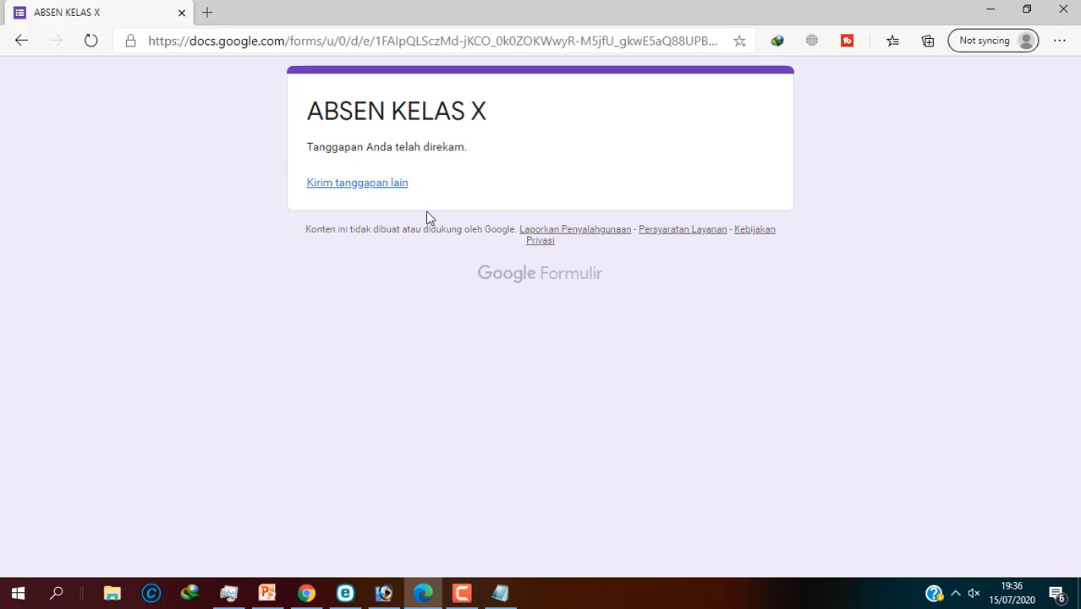
Step: In the form editor, dismiss the sharing window, view the 1 response, and start linking it to Sheets
left_click(306, 592)
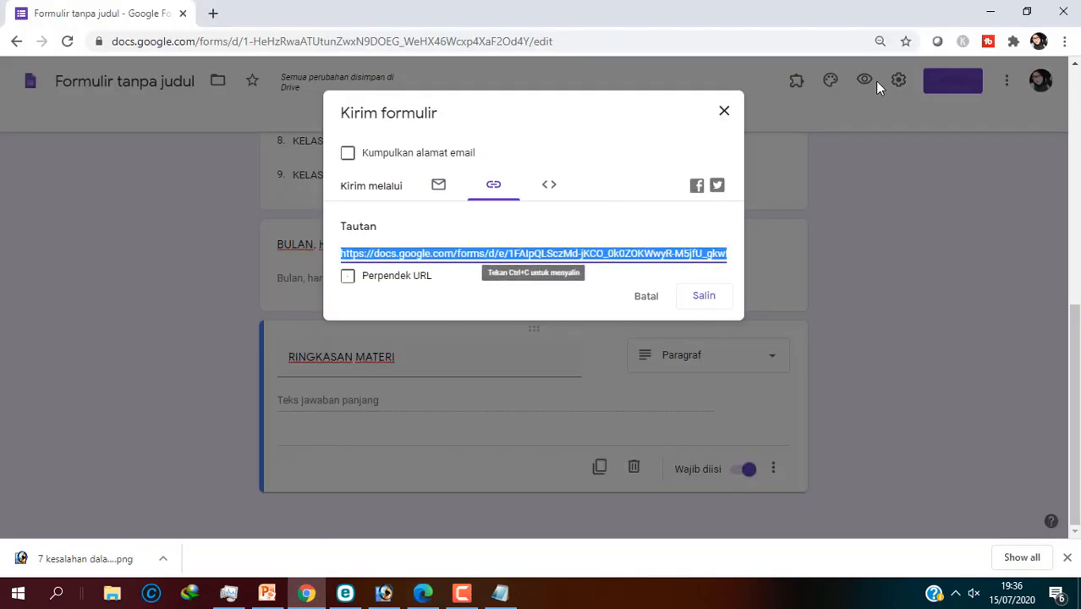
left_click(723, 113)
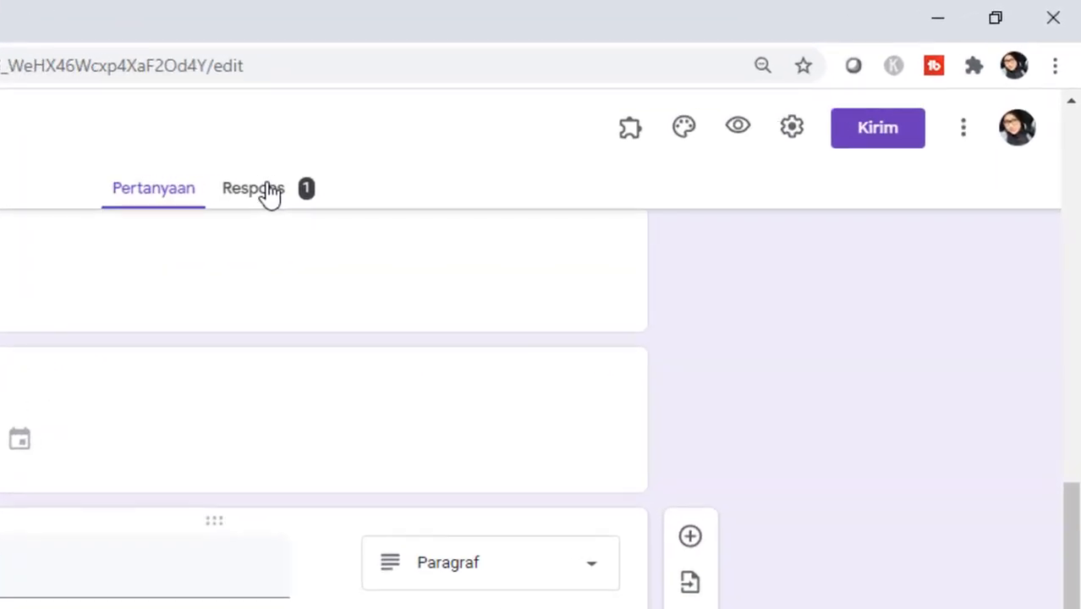
left_click(263, 191)
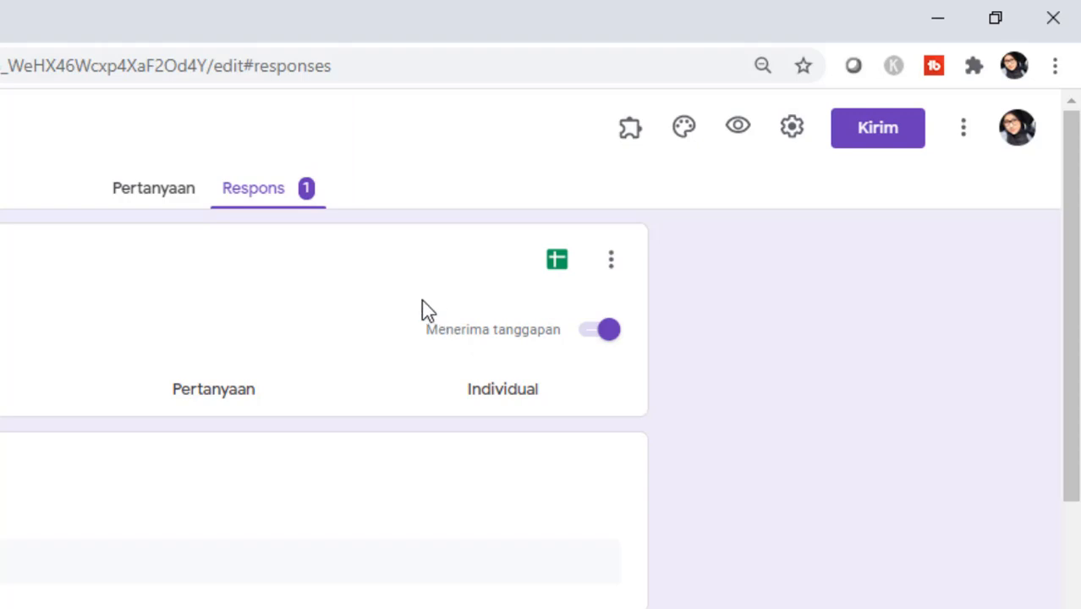
left_click(557, 269)
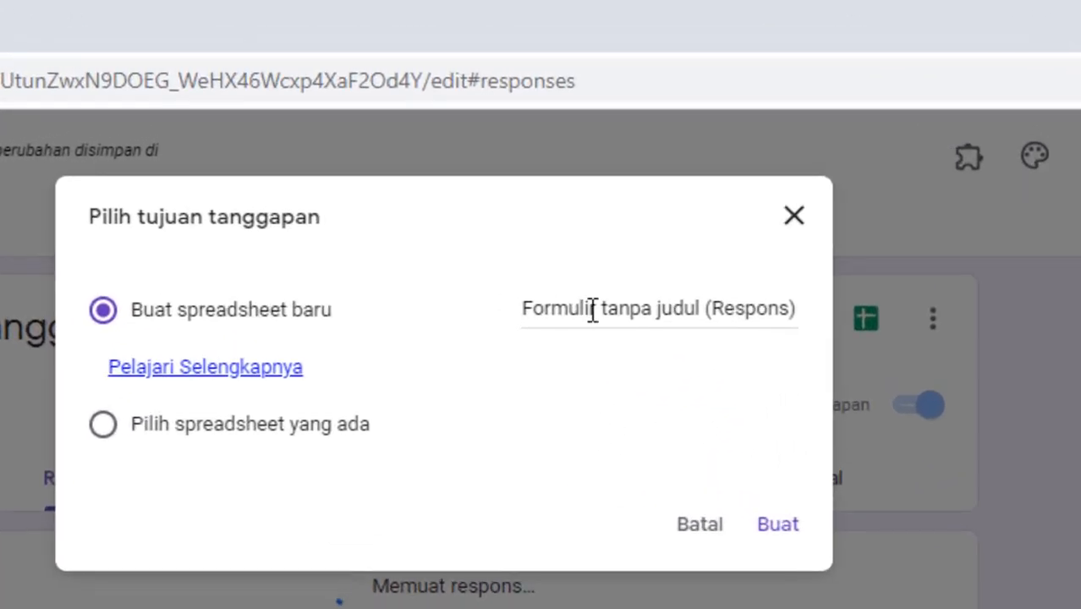
Step: Create a new responses spreadsheet named 'absen kelas x bahasa sunda', correcting the 'ansen' typo
left_click(591, 310)
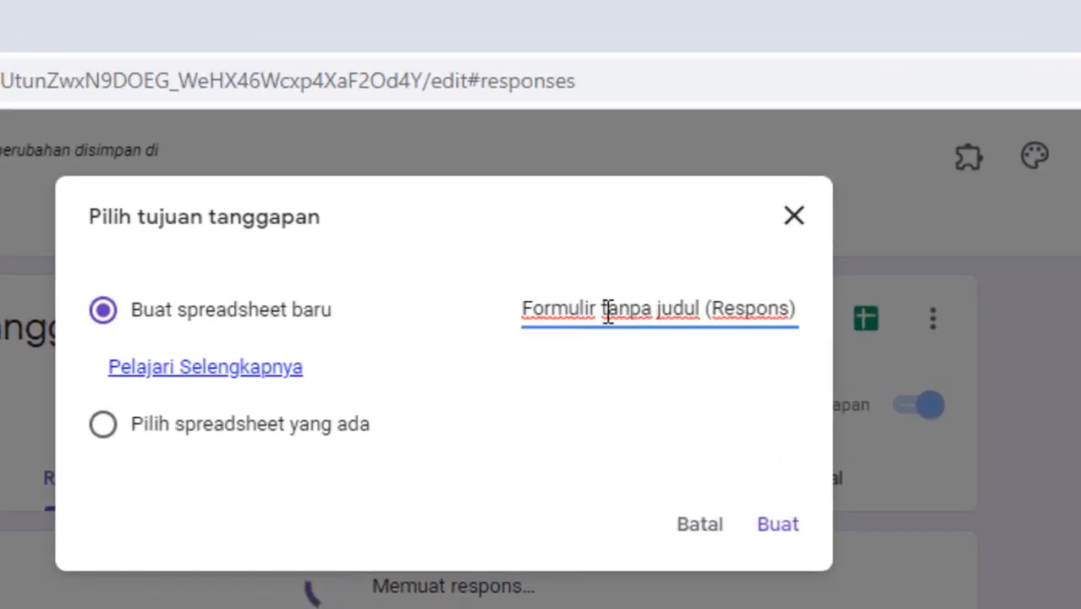
left_click_drag(526, 309, 821, 322)
type("an")
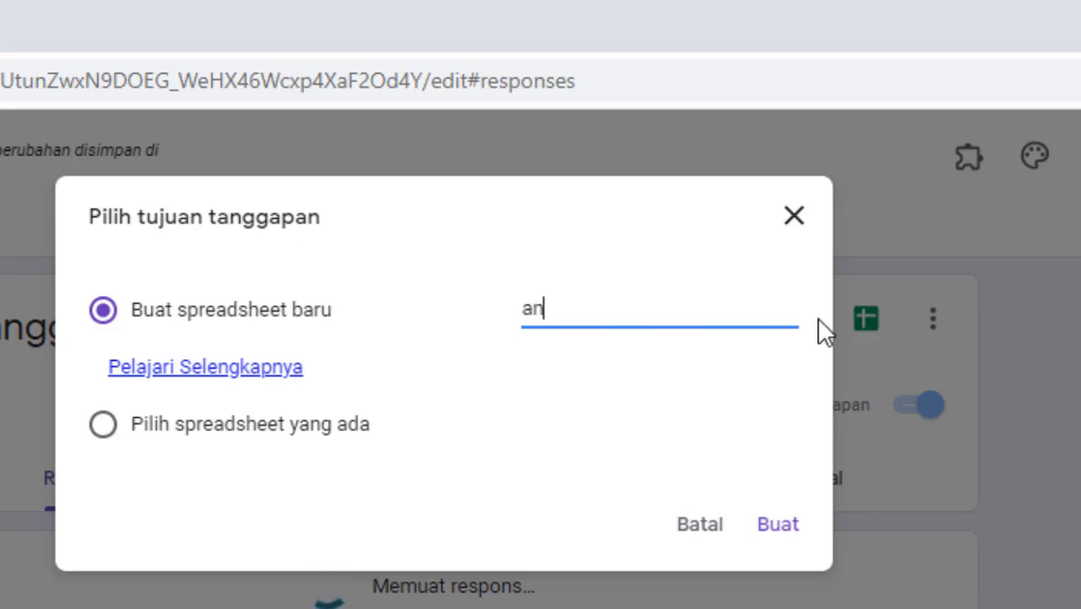
type("sen kel")
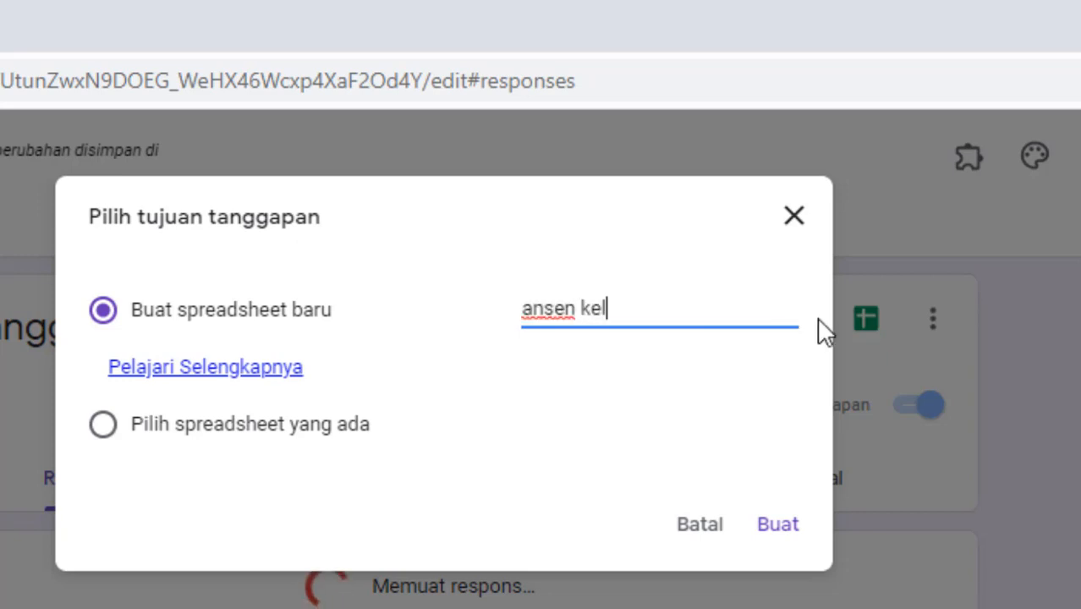
type("as x ba")
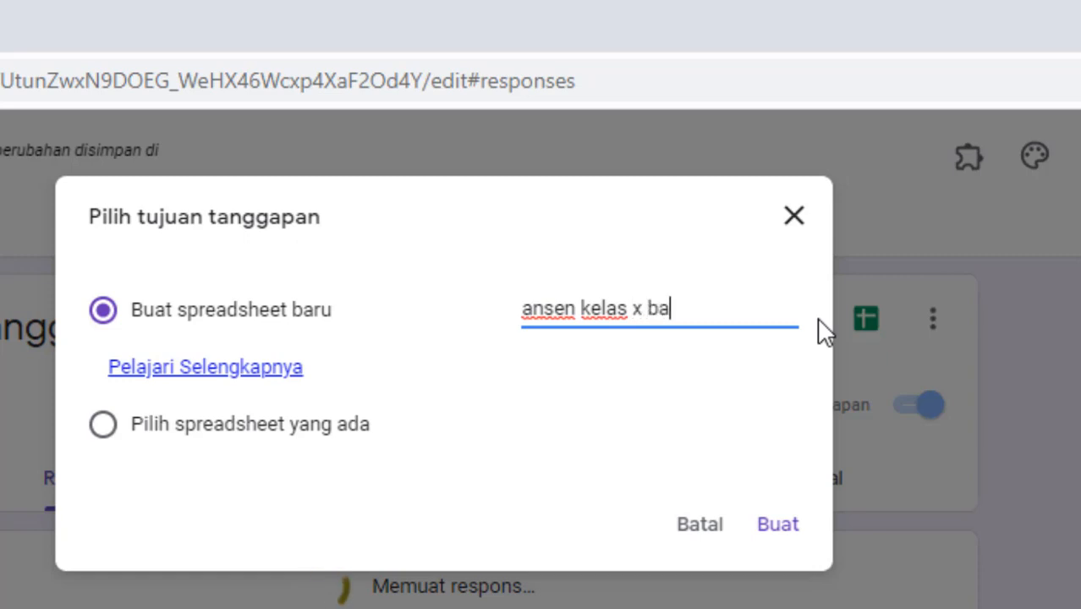
type("hasa sun")
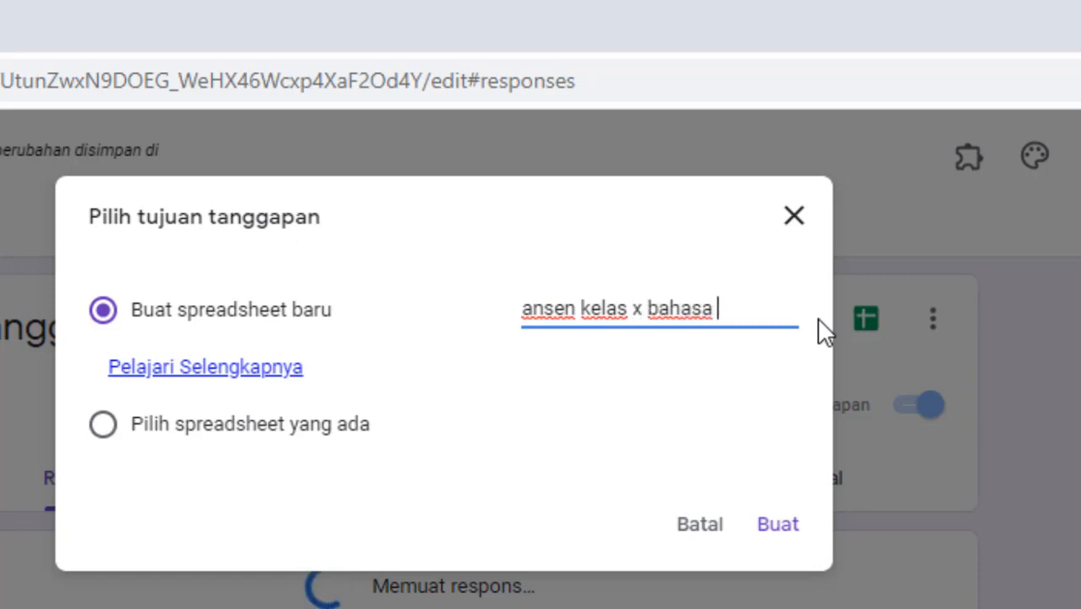
type("da")
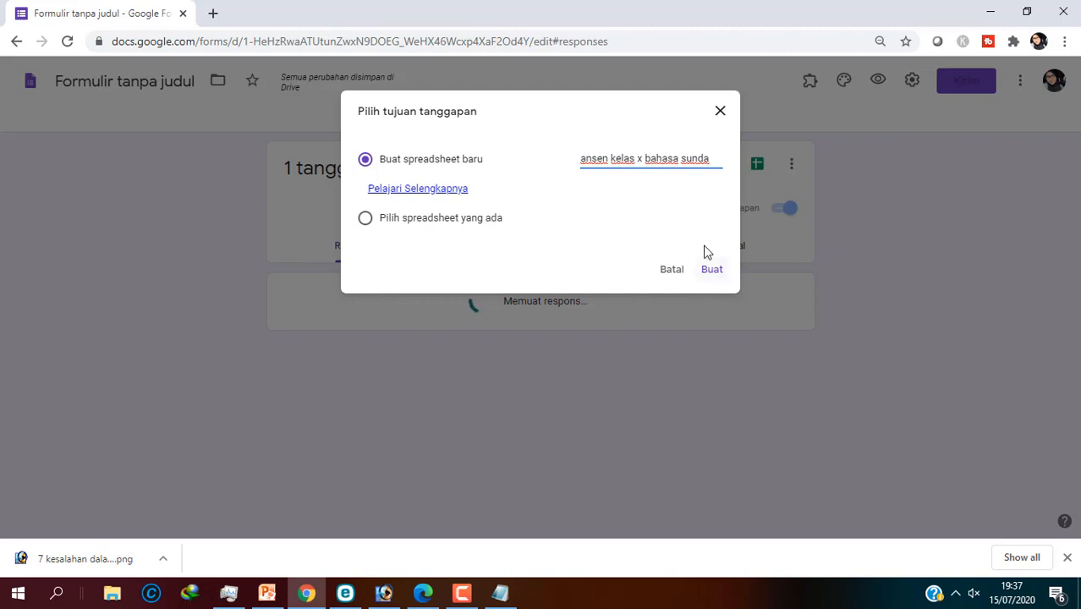
left_click(589, 160)
left_click(714, 270)
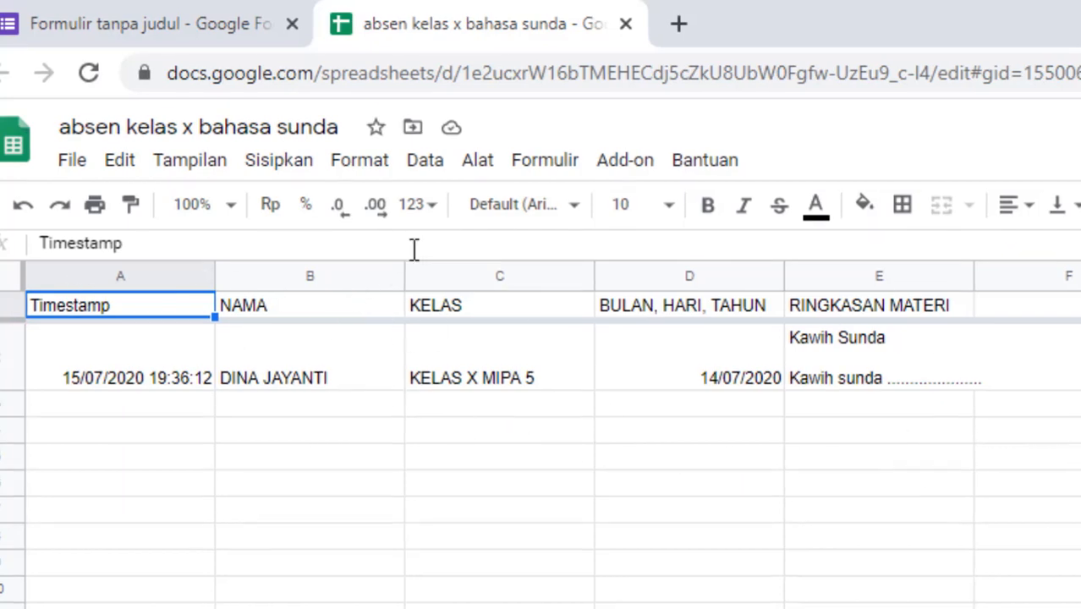
Step: Use the spreadsheet's Formulir menu to show the form's response summary
left_click(72, 159)
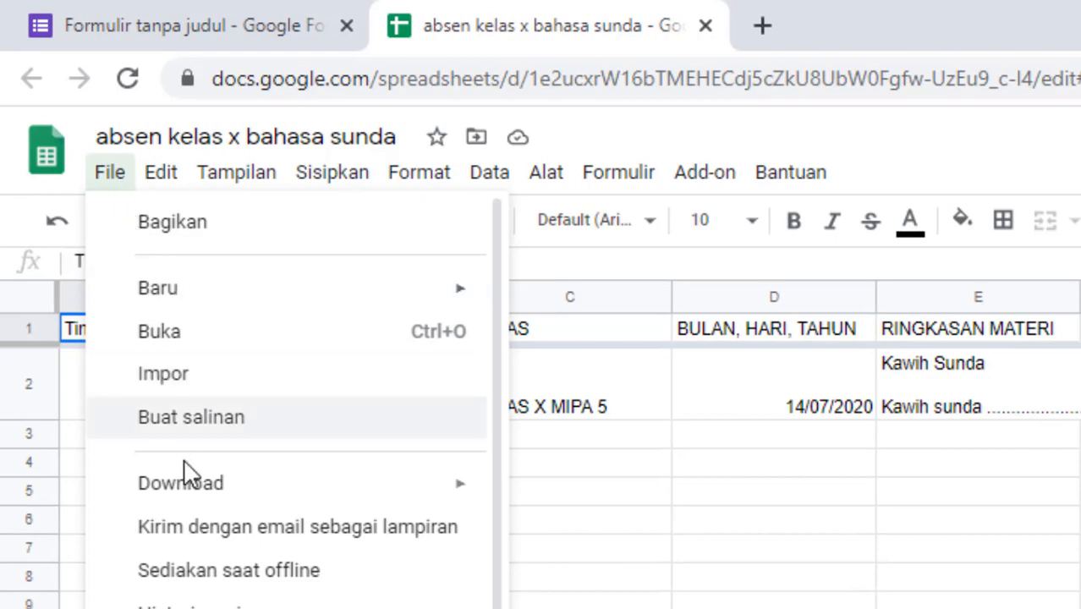
mouse_move(193, 481)
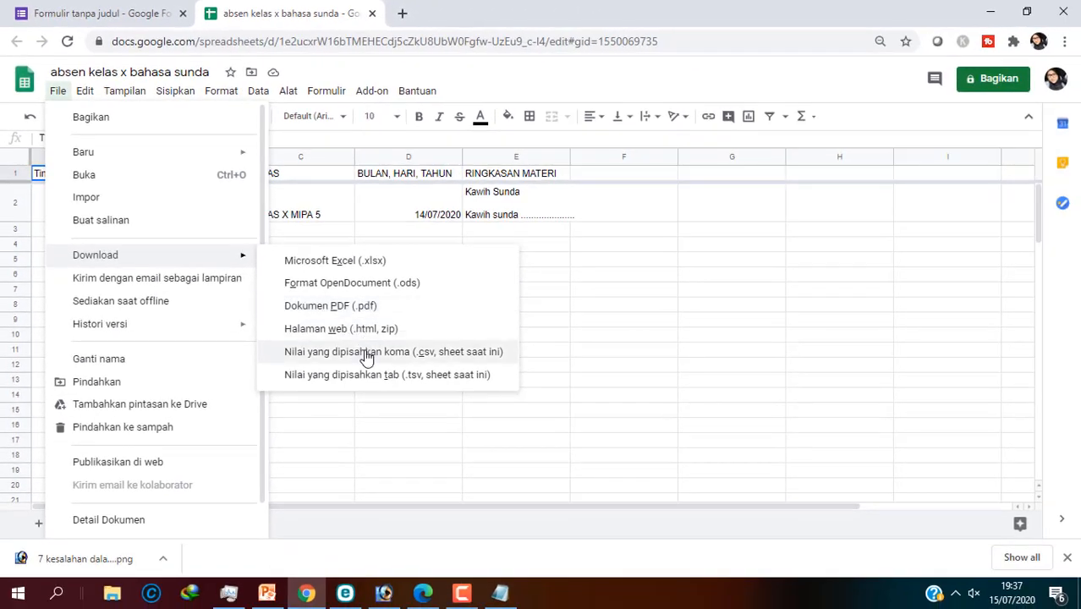
left_click(326, 91)
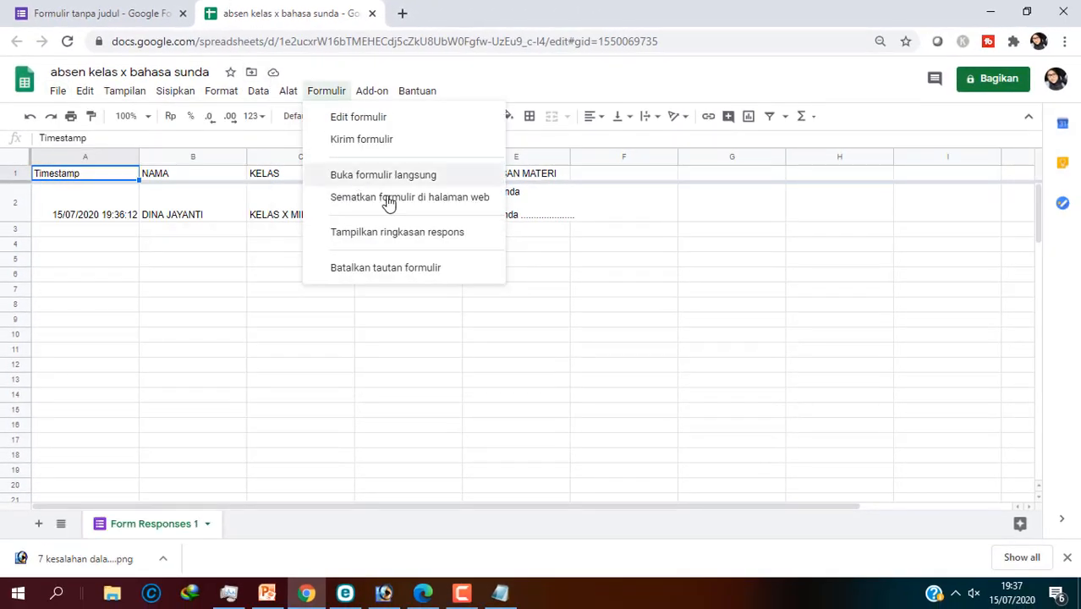
left_click(85, 10)
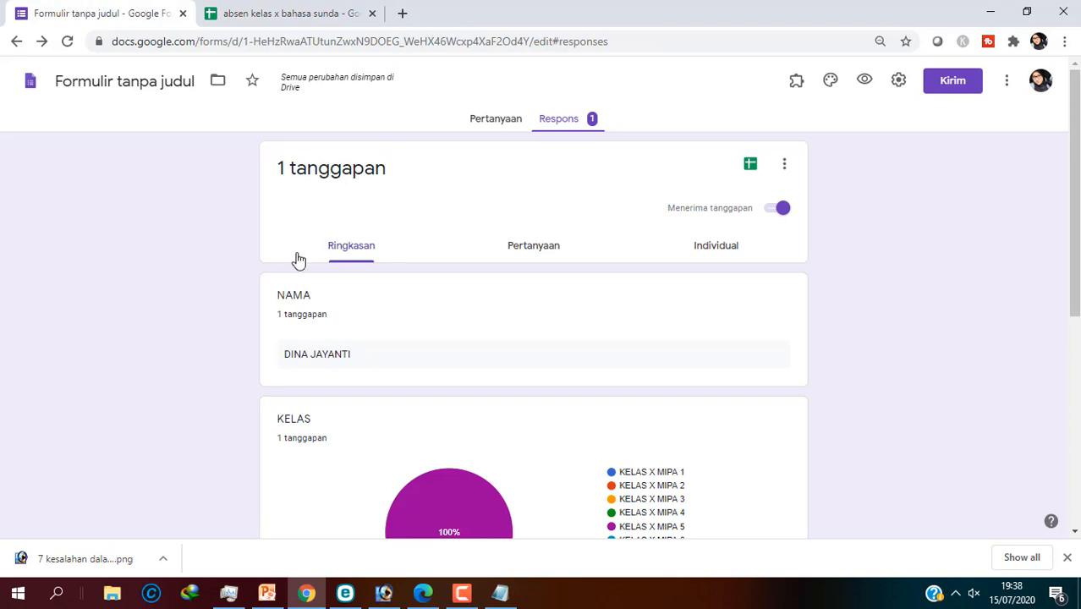
Step: Return to the form's questions and open the date question's title for editing
left_click(491, 120)
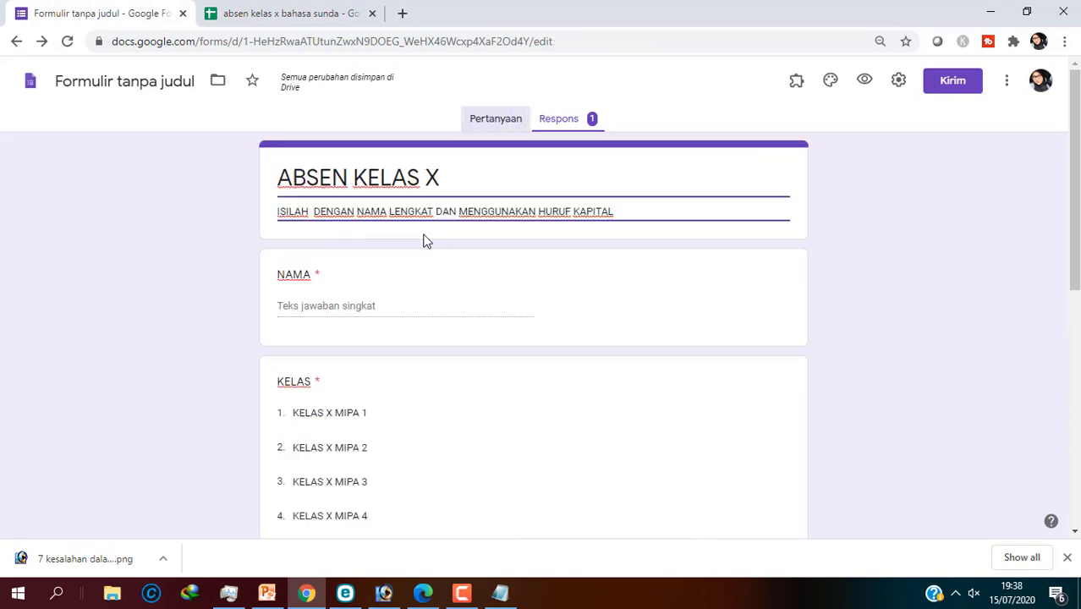
scroll(394, 303, "down", 3)
scroll(394, 302, "down", 3)
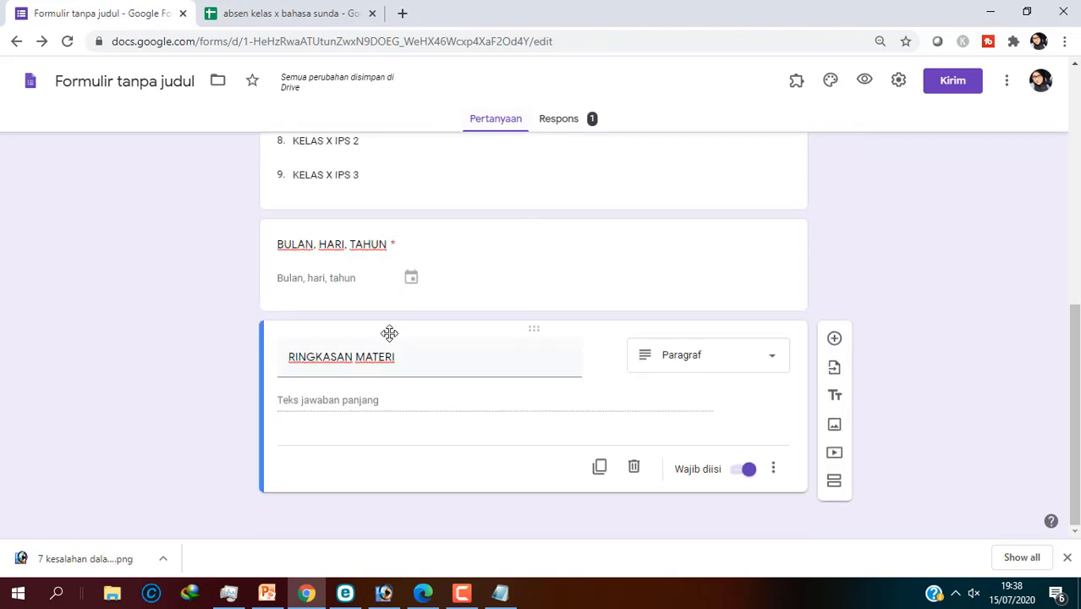
left_click(333, 241)
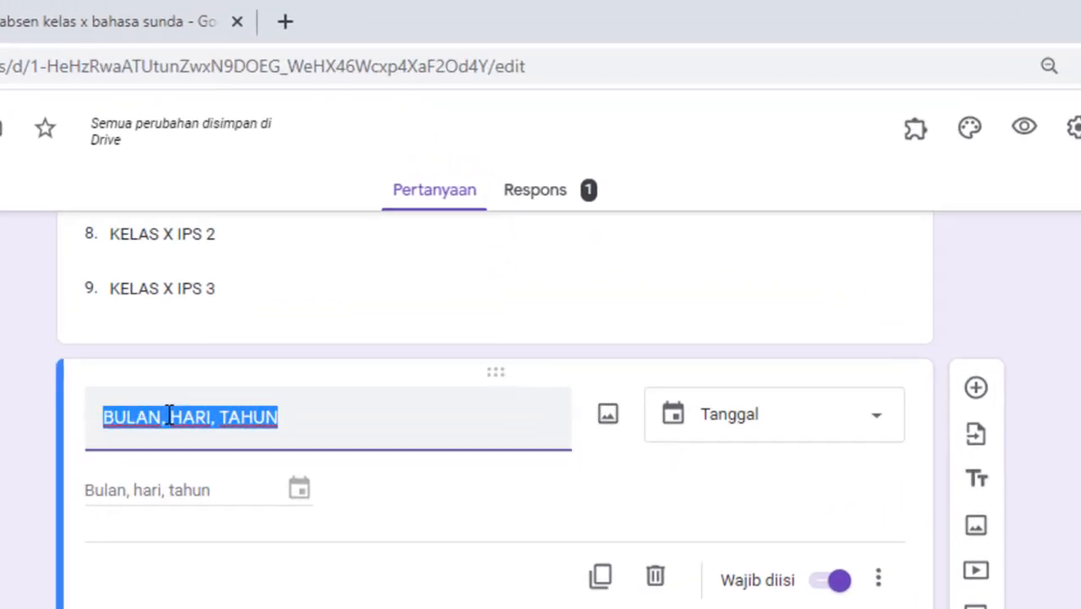
left_click(327, 258)
Step: Retitle the date question 'HARI, BULAN, TAHUN', fixing the mistyped words
left_click_drag(150, 431, 54, 429)
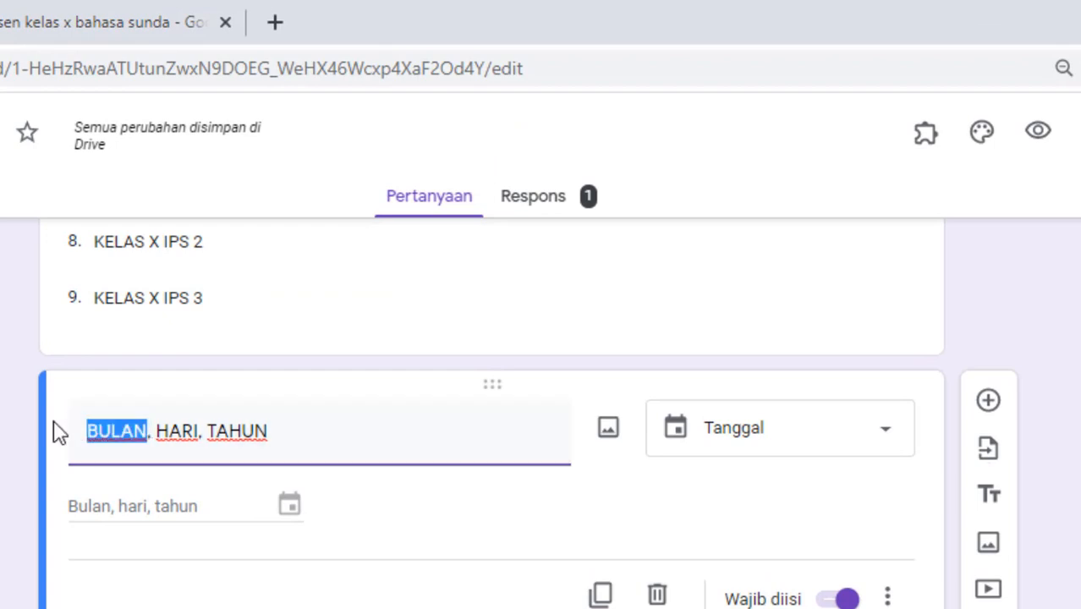
type("hari")
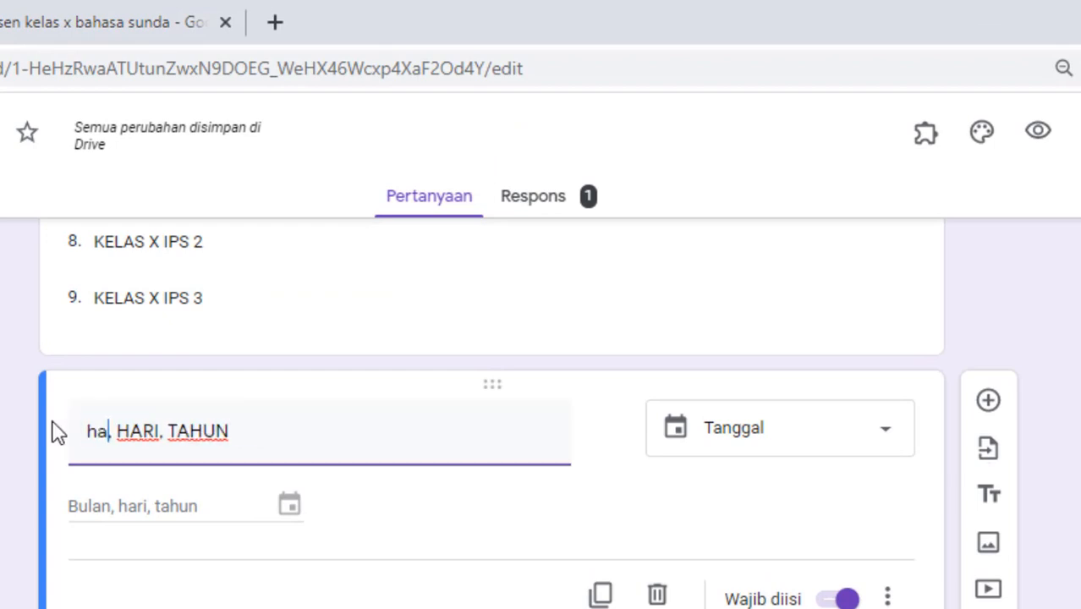
key("BackSpace")
key("BackSpace")
key("BackSpace")
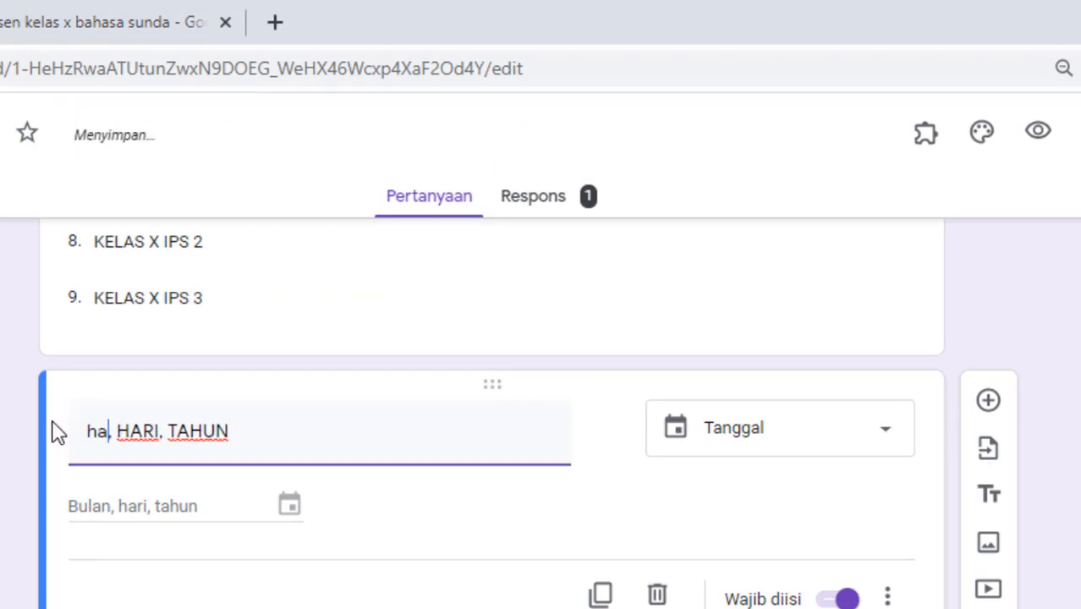
key("BackSpace")
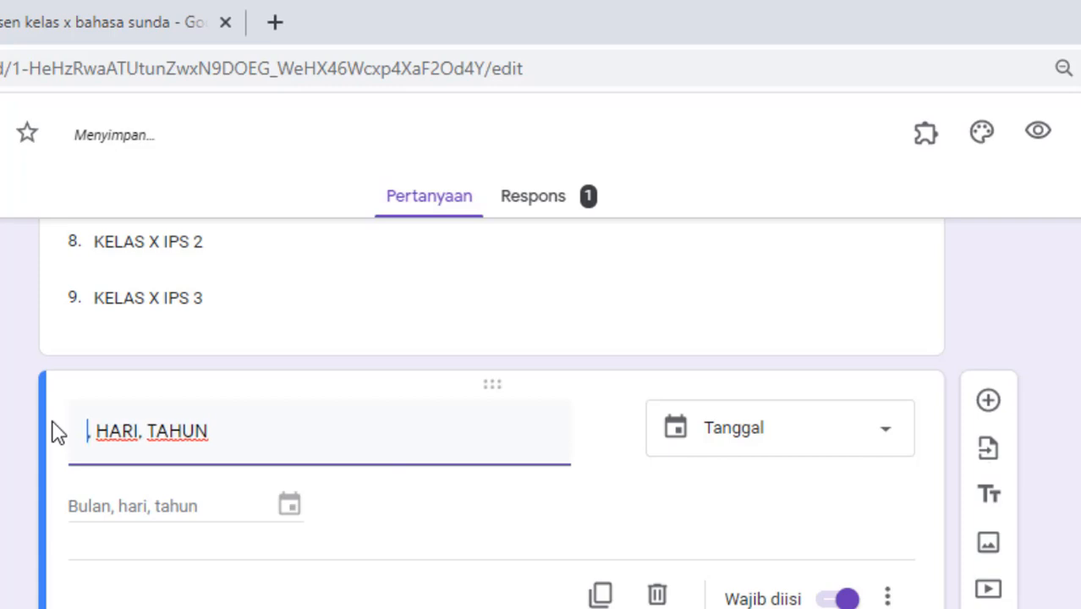
type("HARI")
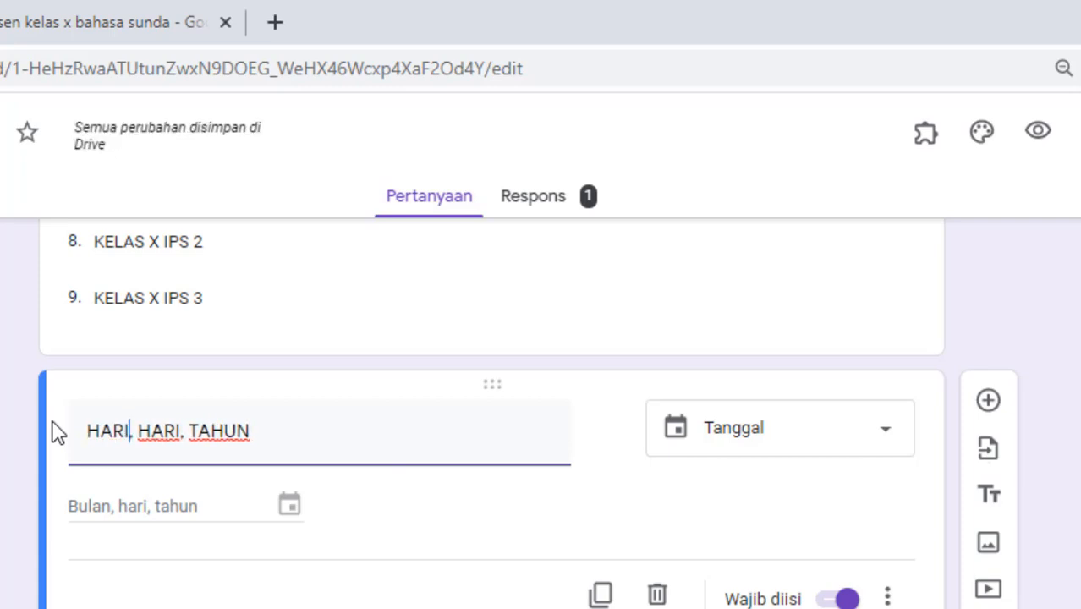
key("Right")
key("Right")
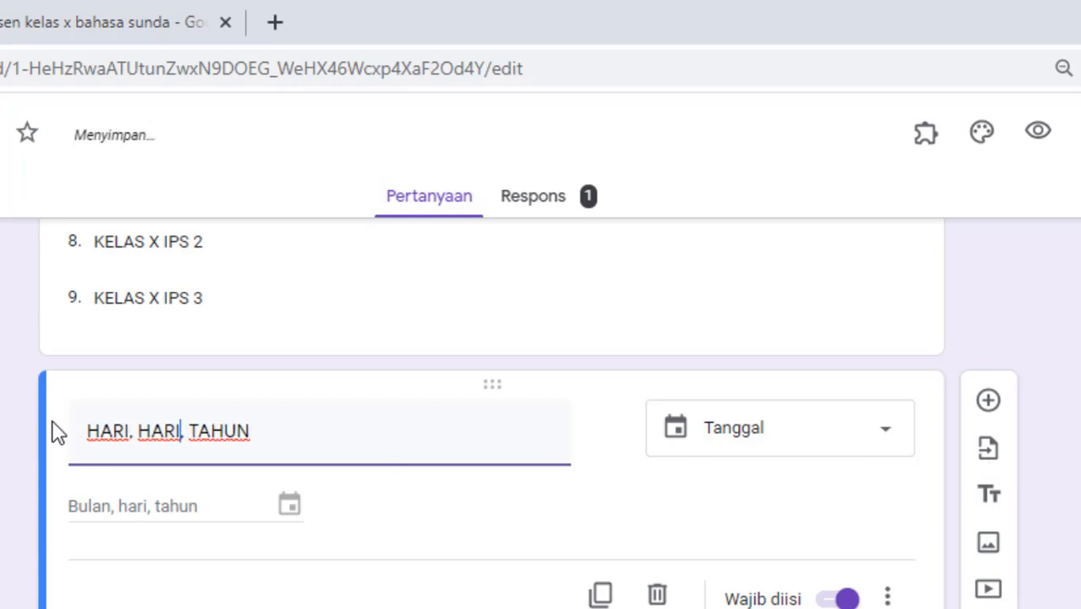
key("BackSpace")
key("BackSpace")
key("BackSpace")
key("BackSpace")
type("BU")
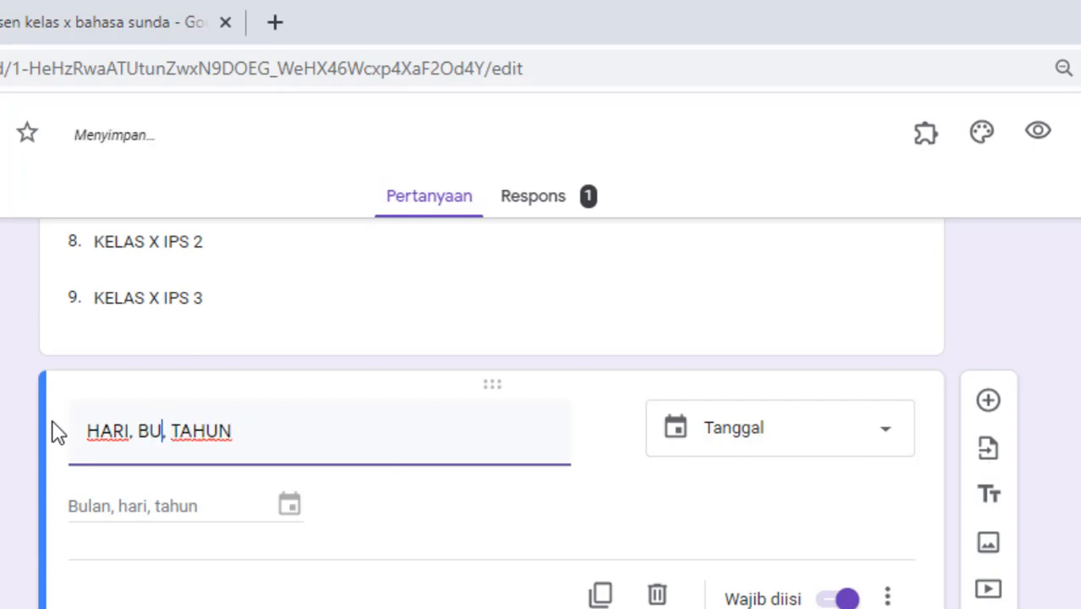
type("LAN,")
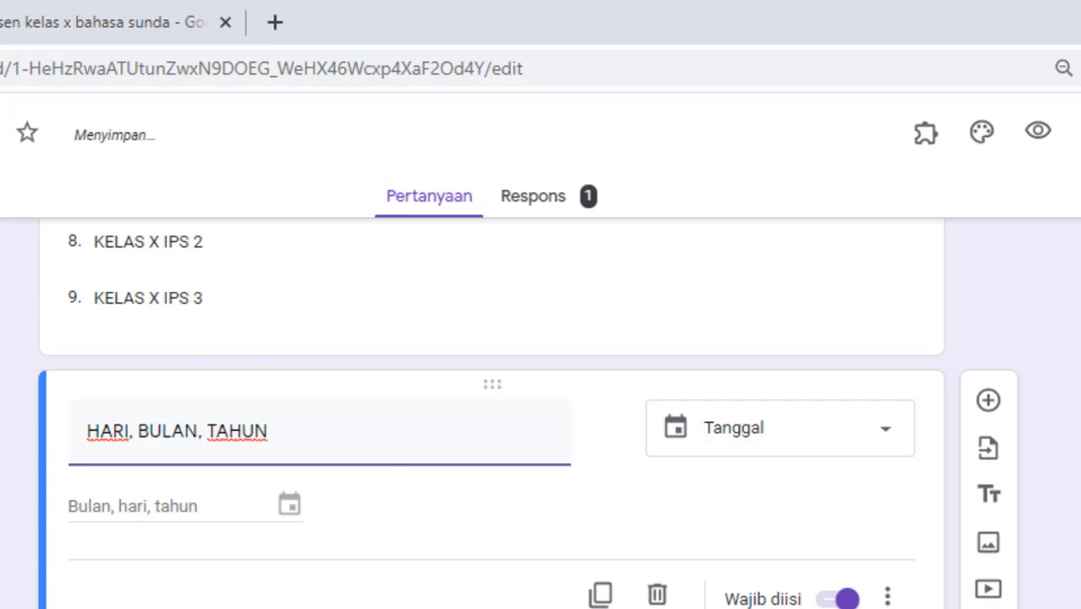
left_click(302, 558)
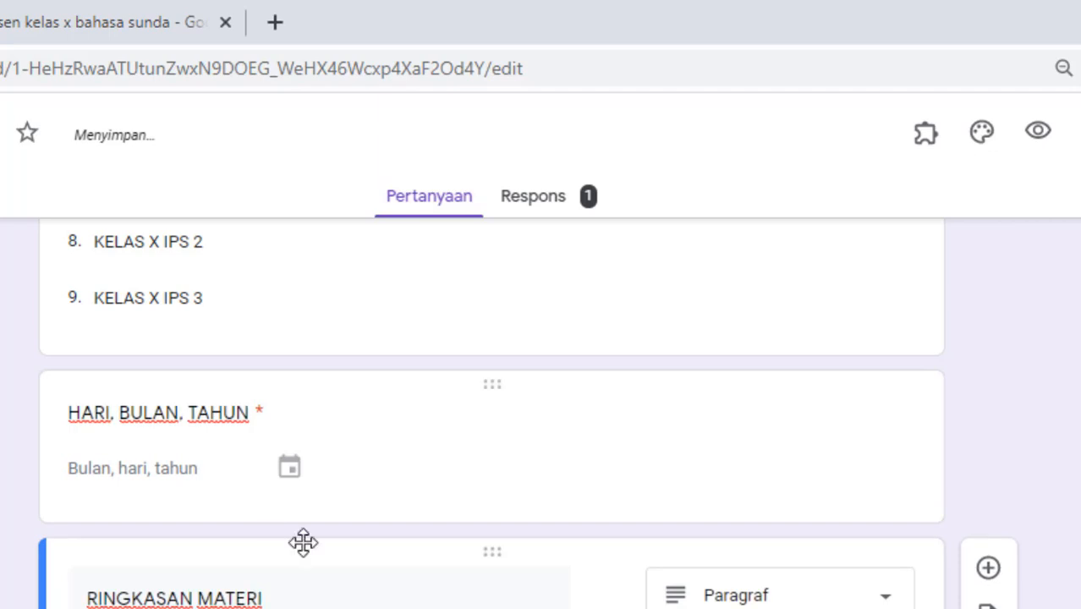
scroll(350, 592, "up", 5)
scroll(377, 584, "down", 6)
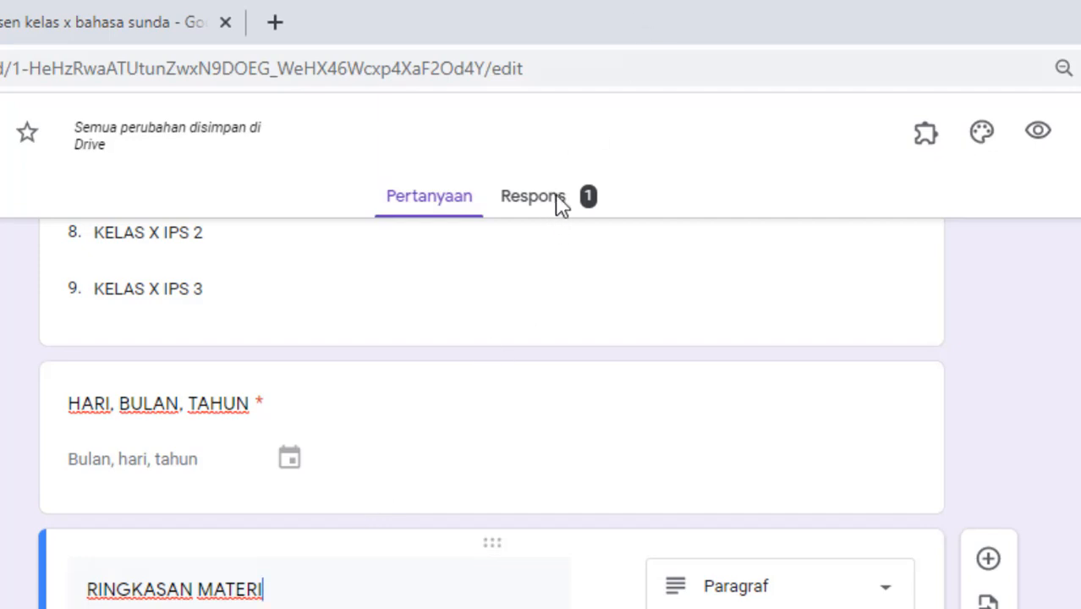
Step: Glance at the responses, then scroll through the questions down to RINGKASAN MATERI and back up
left_click(533, 197)
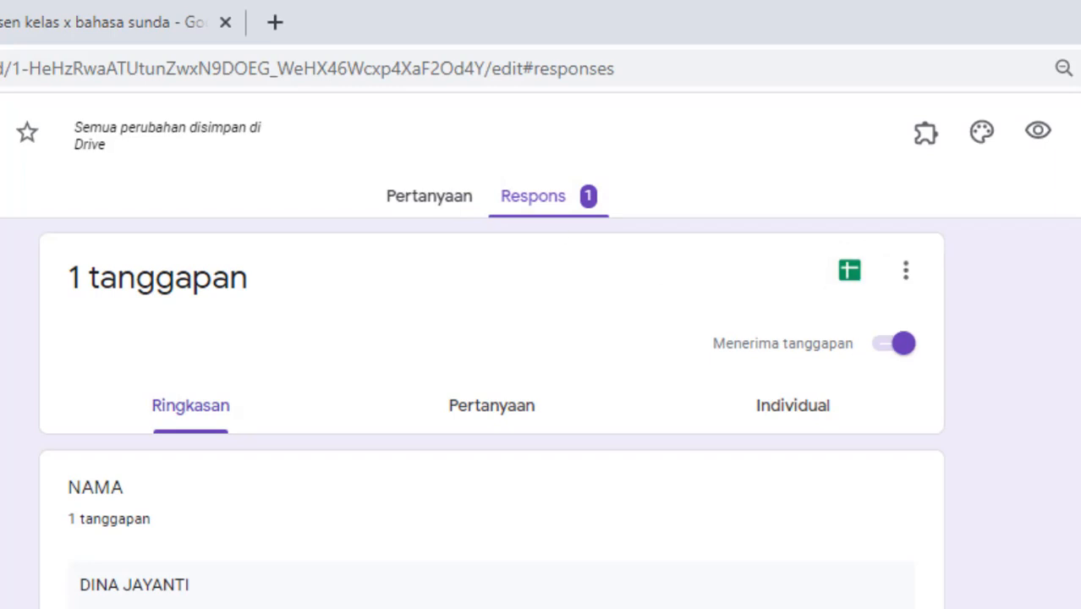
left_click(425, 201)
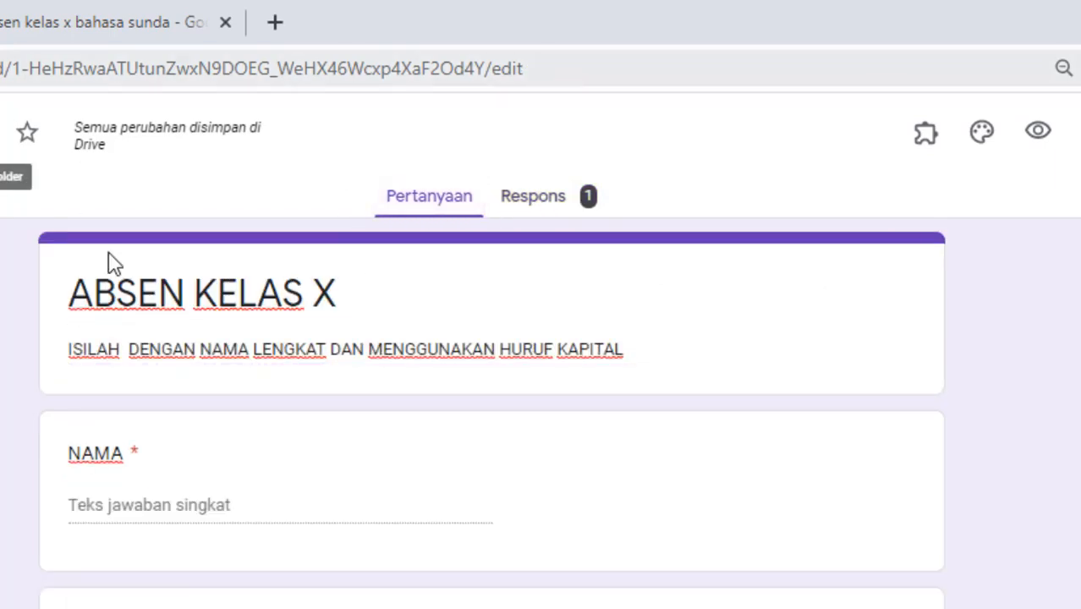
scroll(438, 541, "down", 1)
scroll(439, 548, "down", 9)
left_click(434, 538)
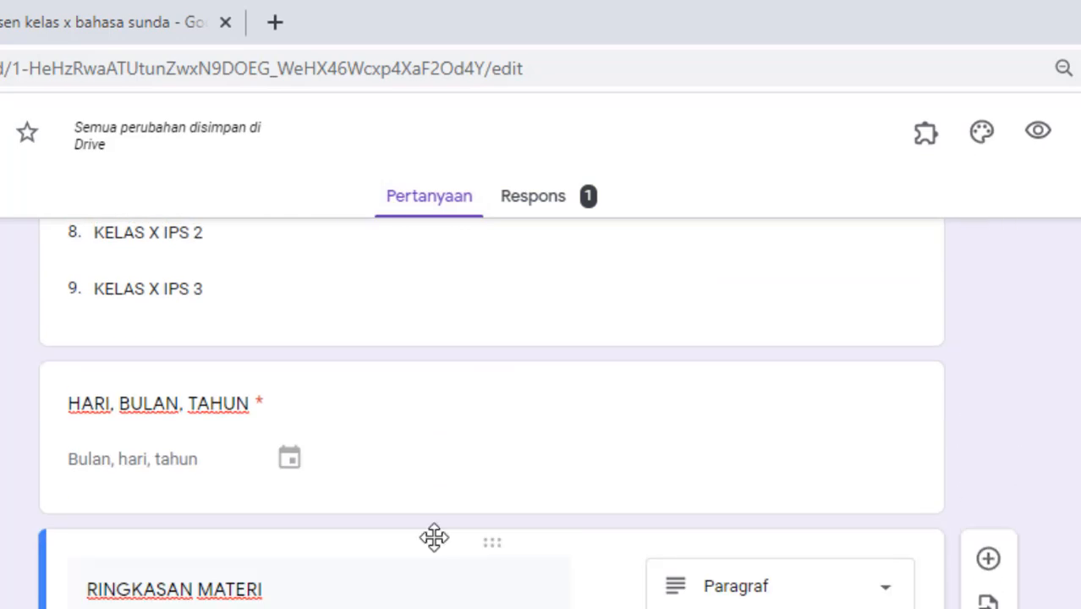
scroll(448, 546, "up", 9)
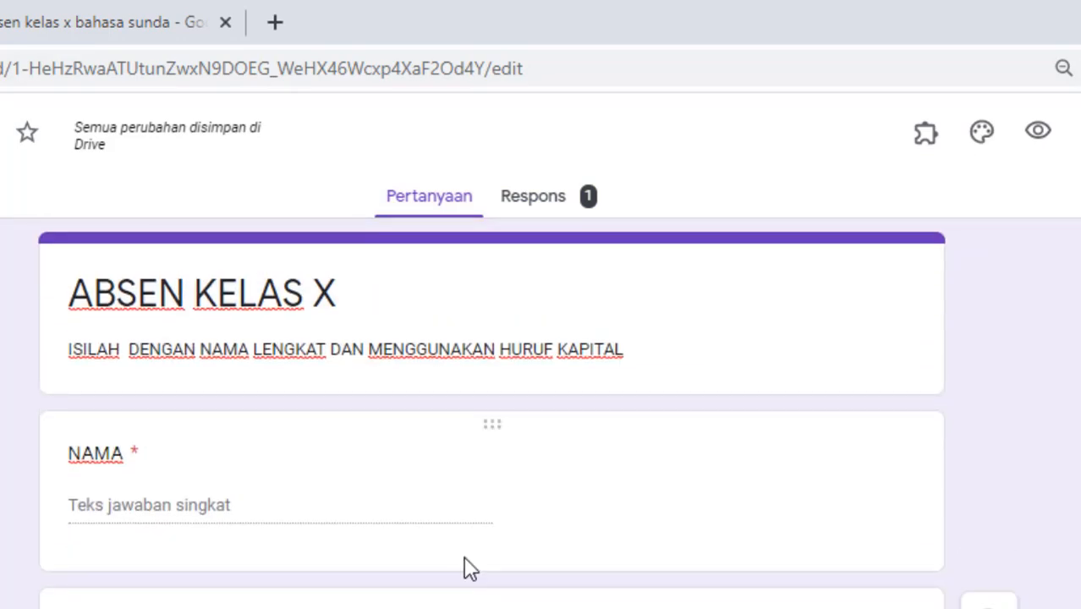
scroll(467, 563, "down", 9)
scroll(465, 557, "up", 9)
Step: In a new tab, search 'google form', open Google Forms, and start a blank form
key("ctrl+t")
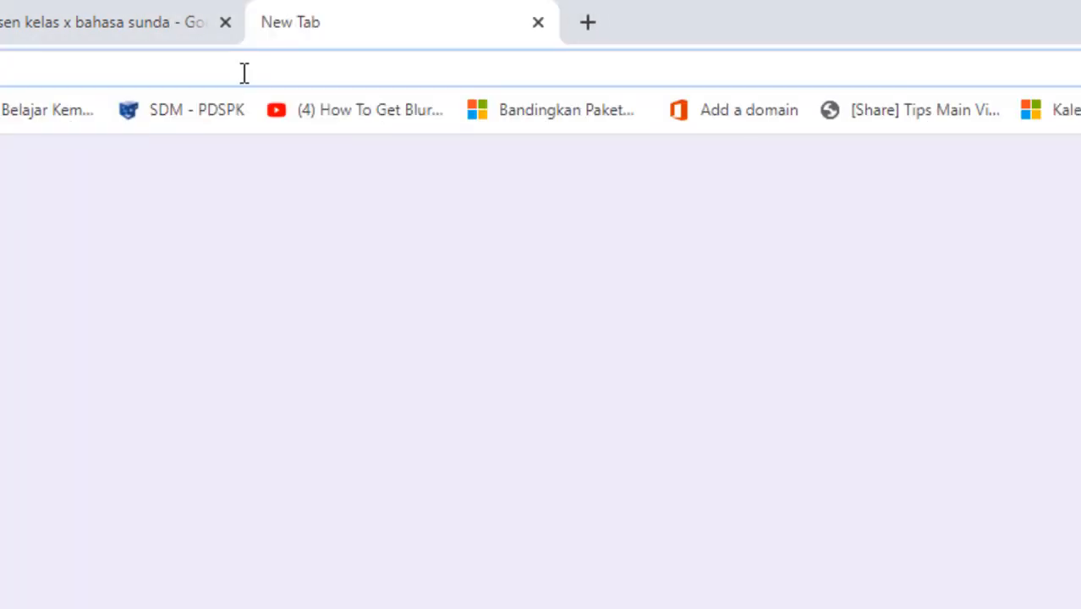
type("google form")
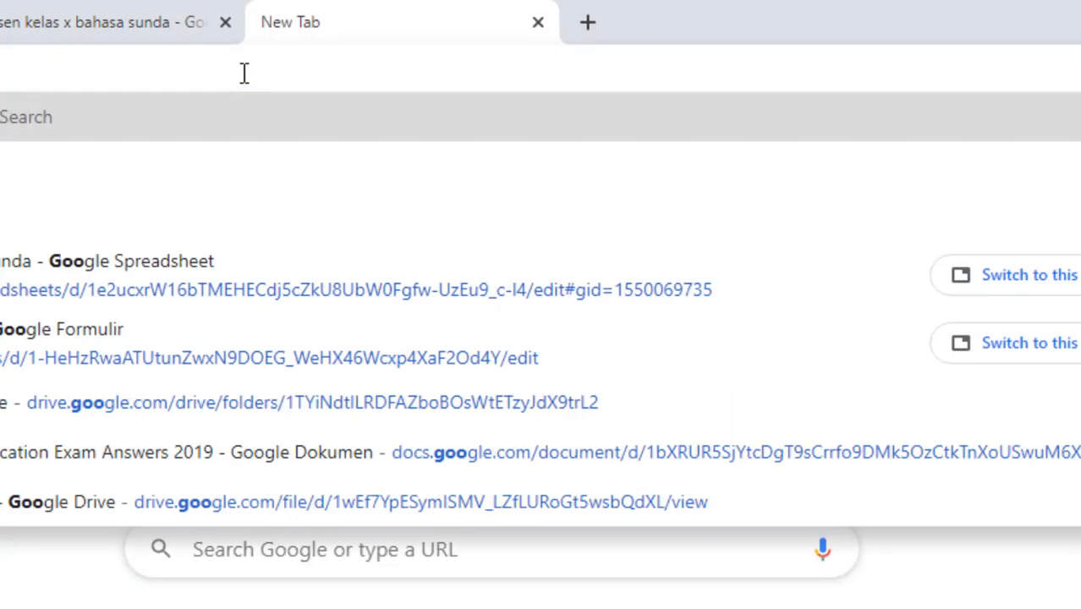
key("Return")
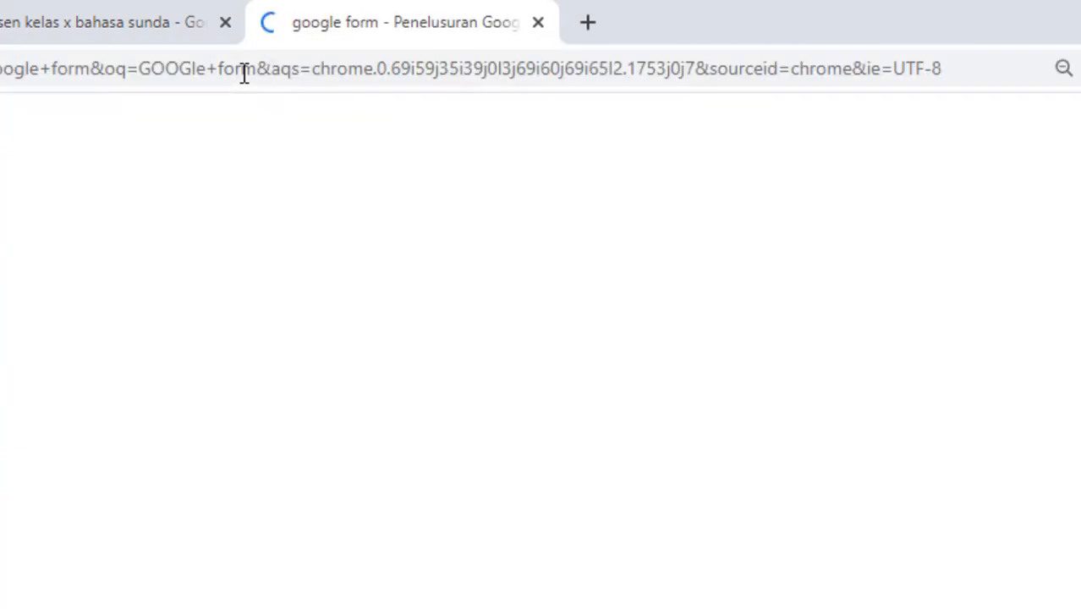
left_click(4, 340)
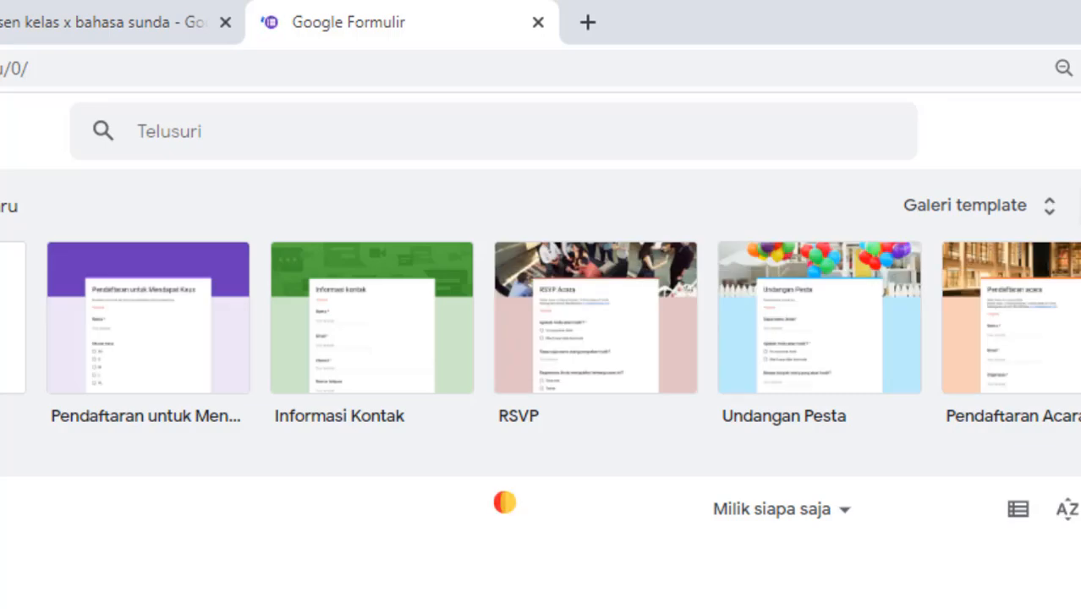
left_click(10, 318)
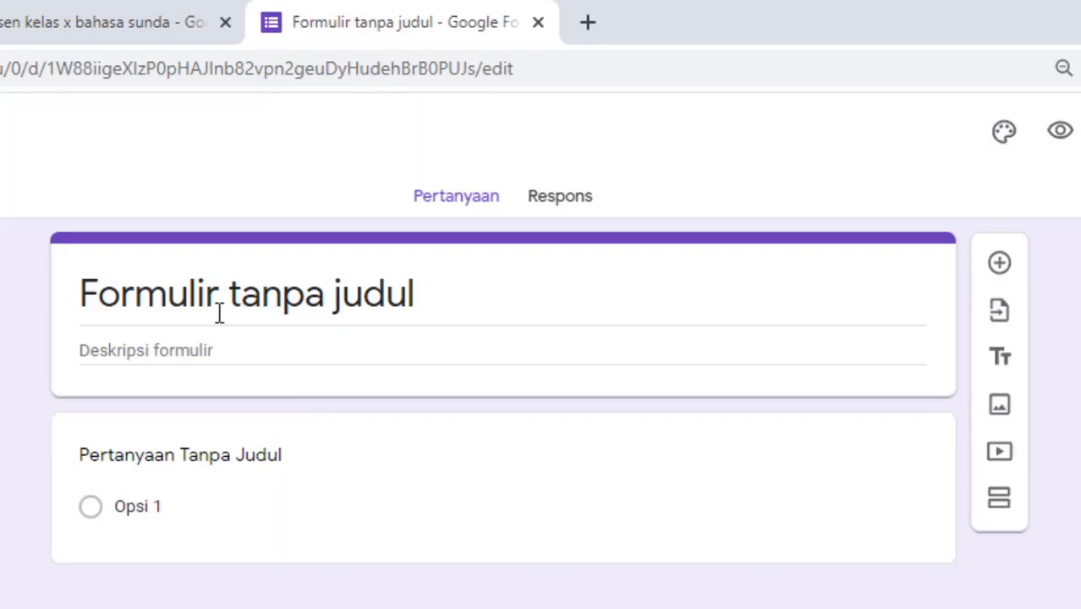
Step: Title the form 'ABSEN KELAS X MIPA 1' with description 'ISI DENGAN NAMA LENGKAP DAN HURUF KAPITAL'
type("A")
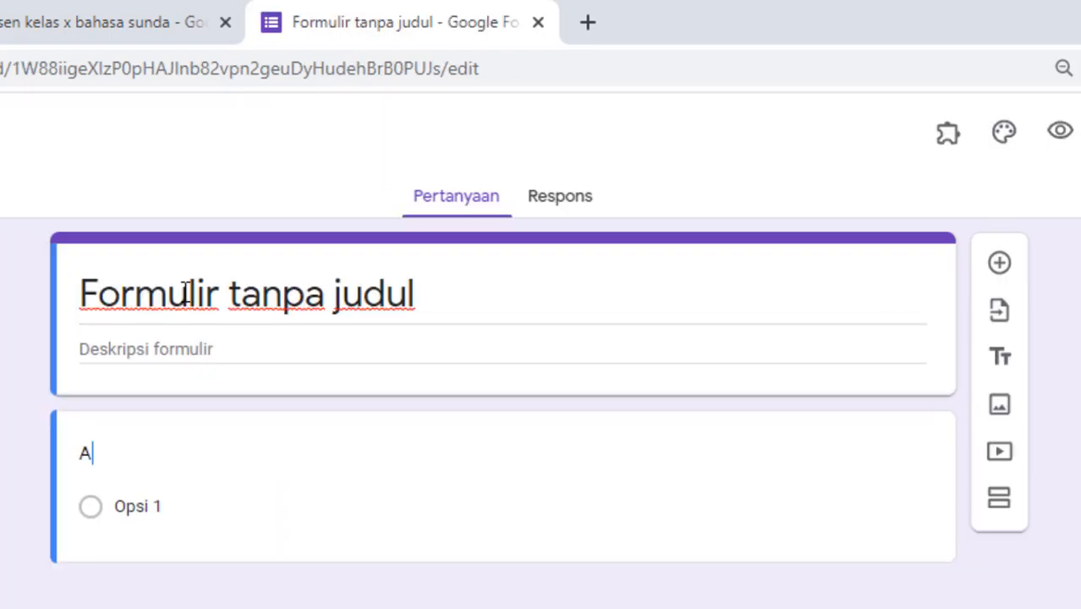
type("BSEN KELAS")
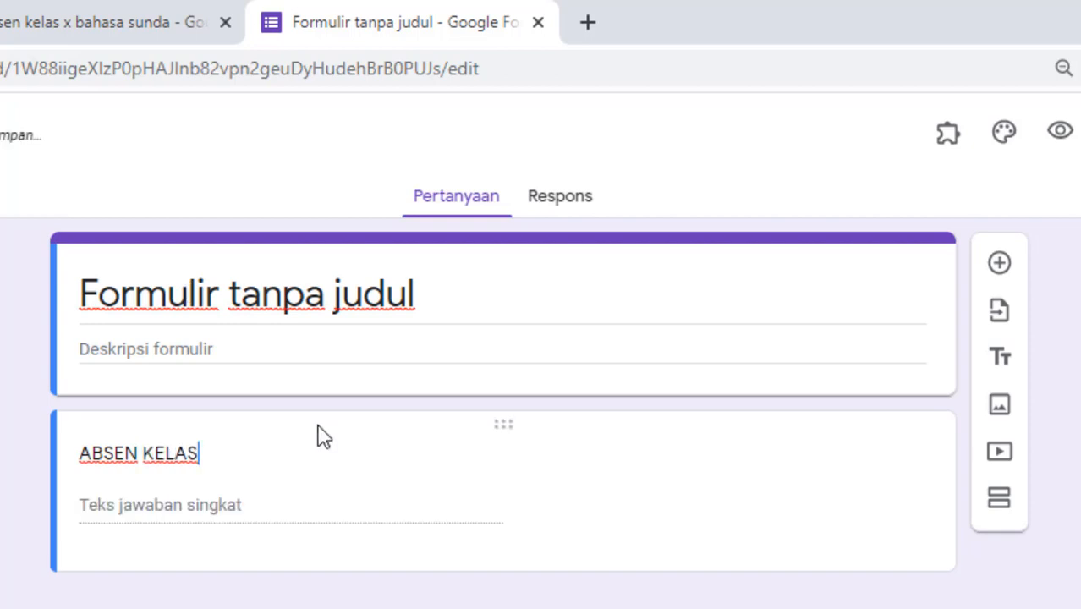
left_click(289, 301)
type("AB")
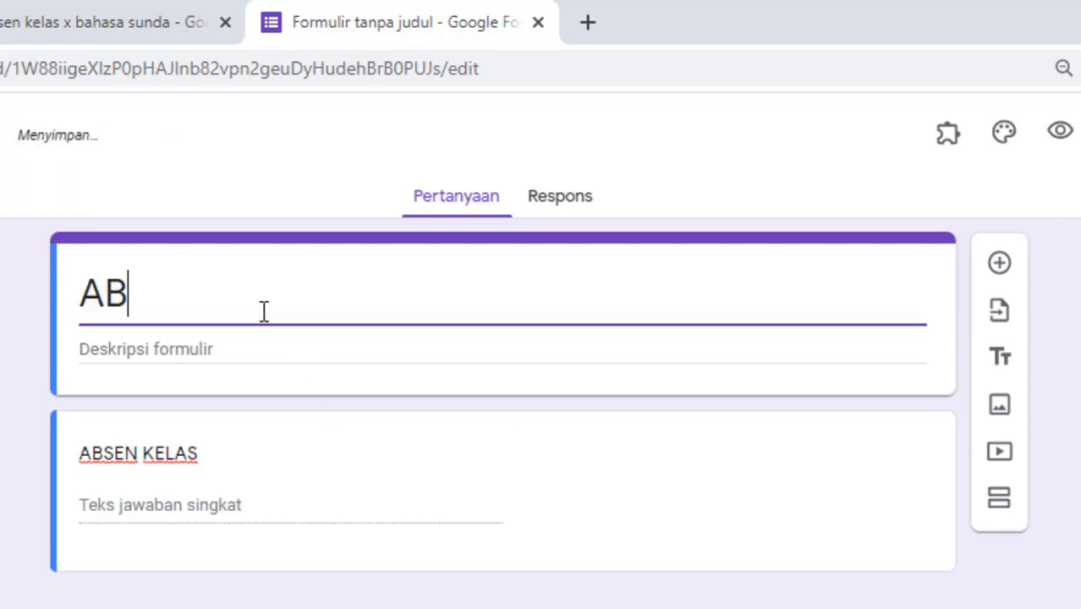
type("SEN KEL")
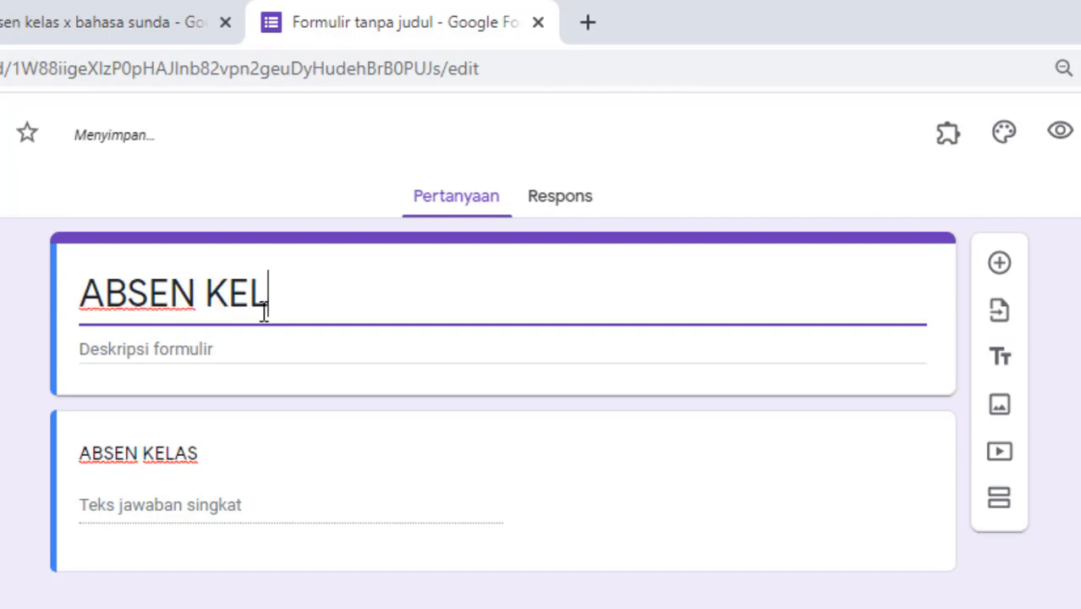
type("AS X MIPA 1")
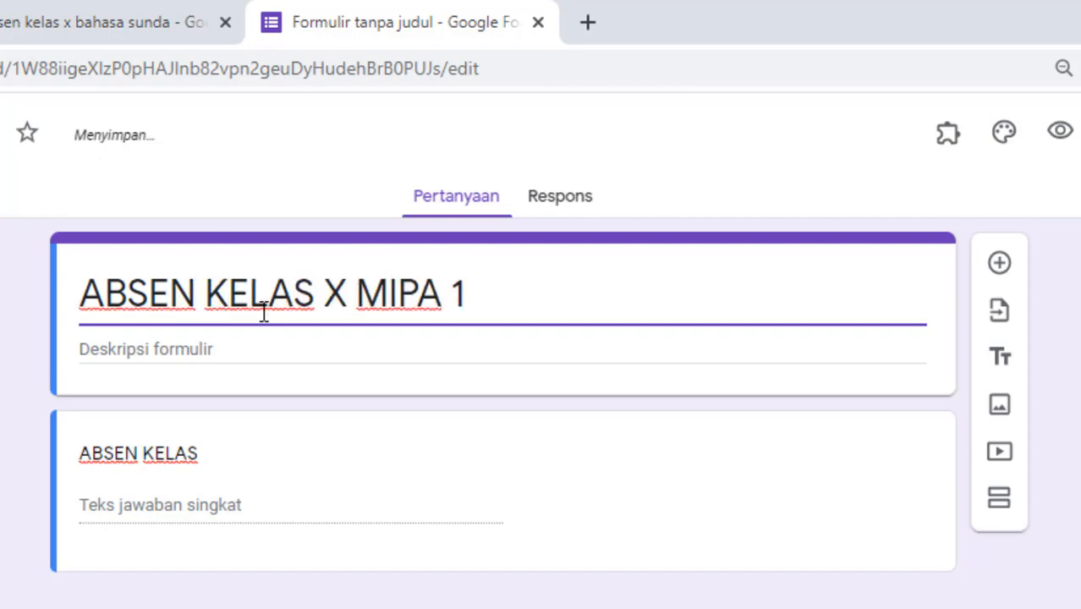
left_click(235, 347)
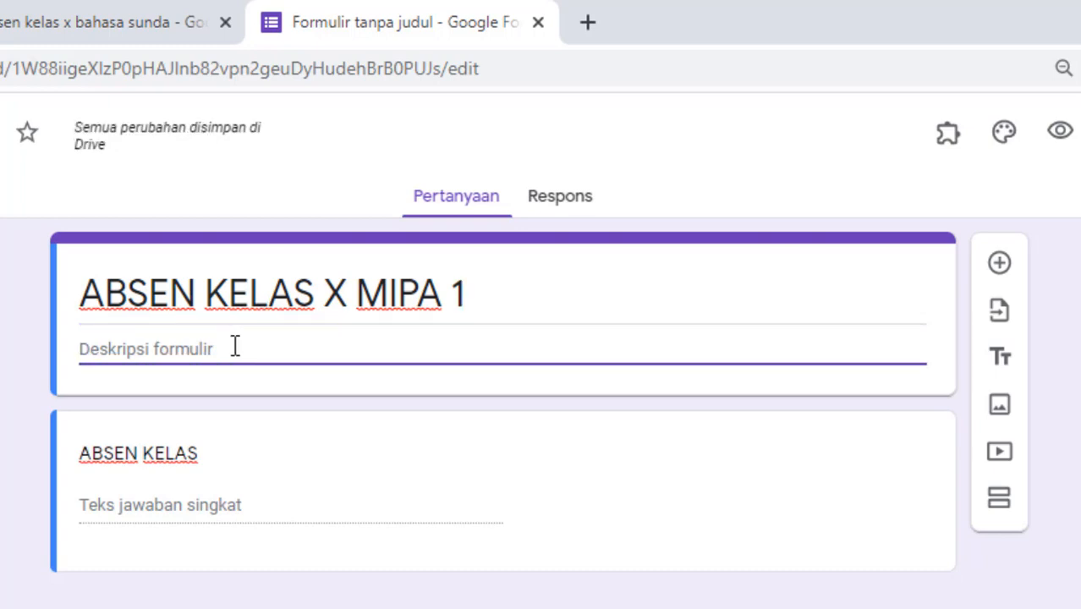
type("ISI DENGAN ")
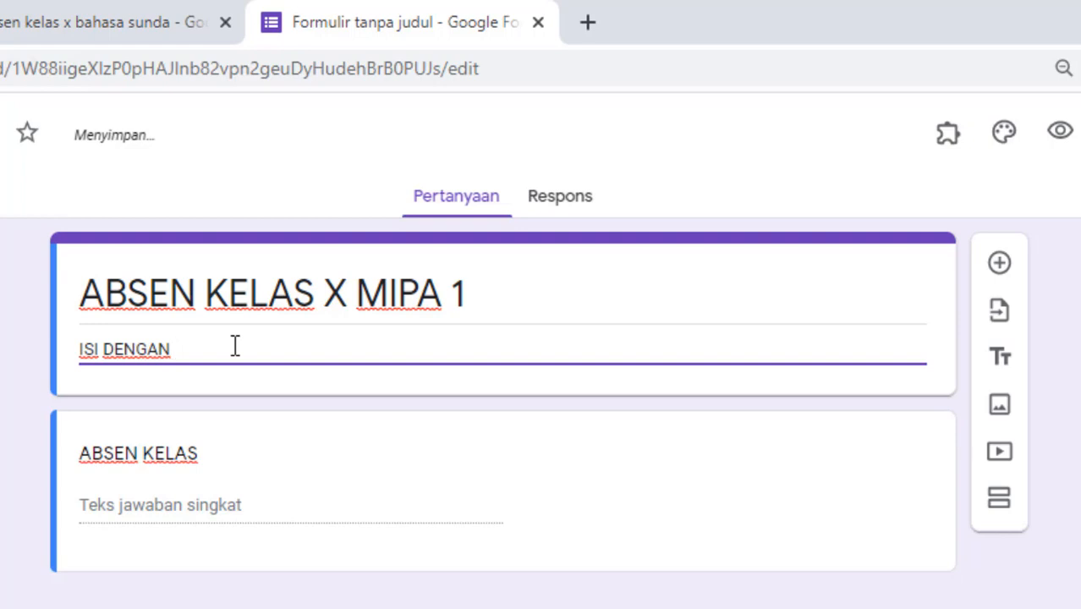
type("NAMA LE")
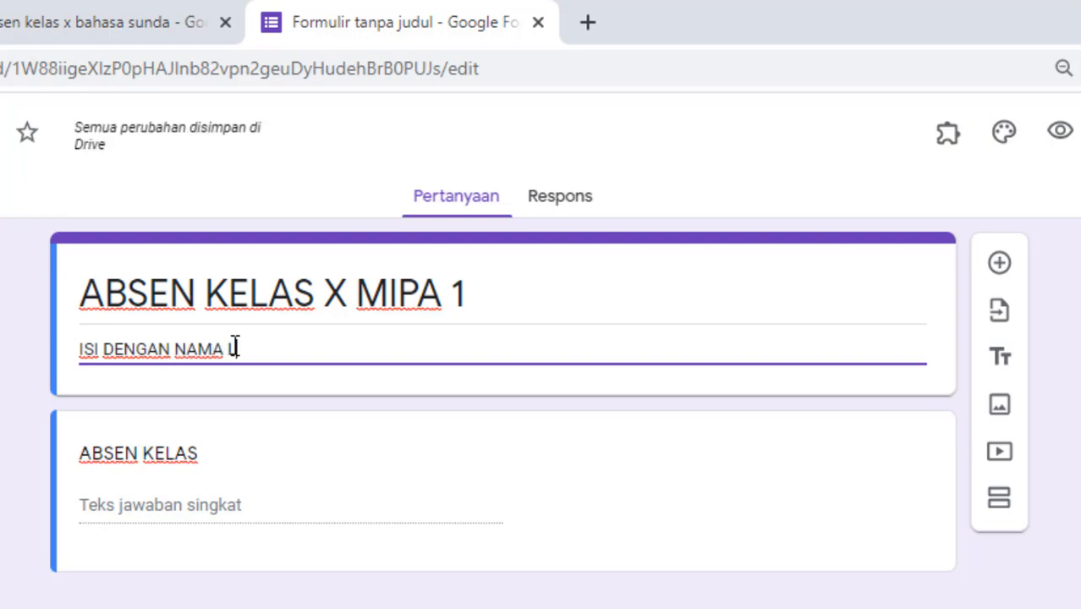
type("NGKAP")
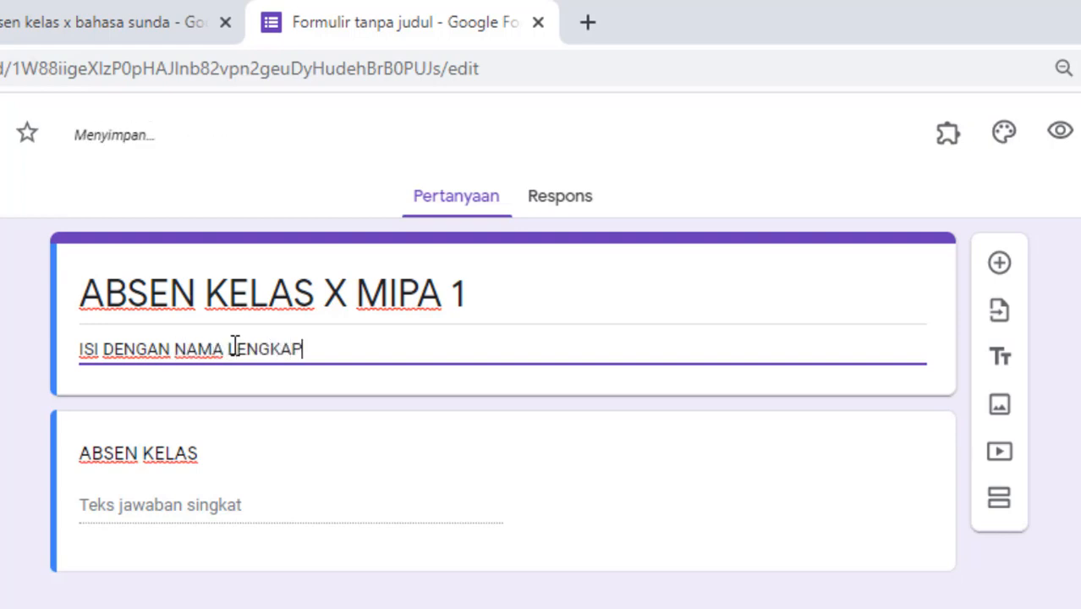
type(" DAN HUR")
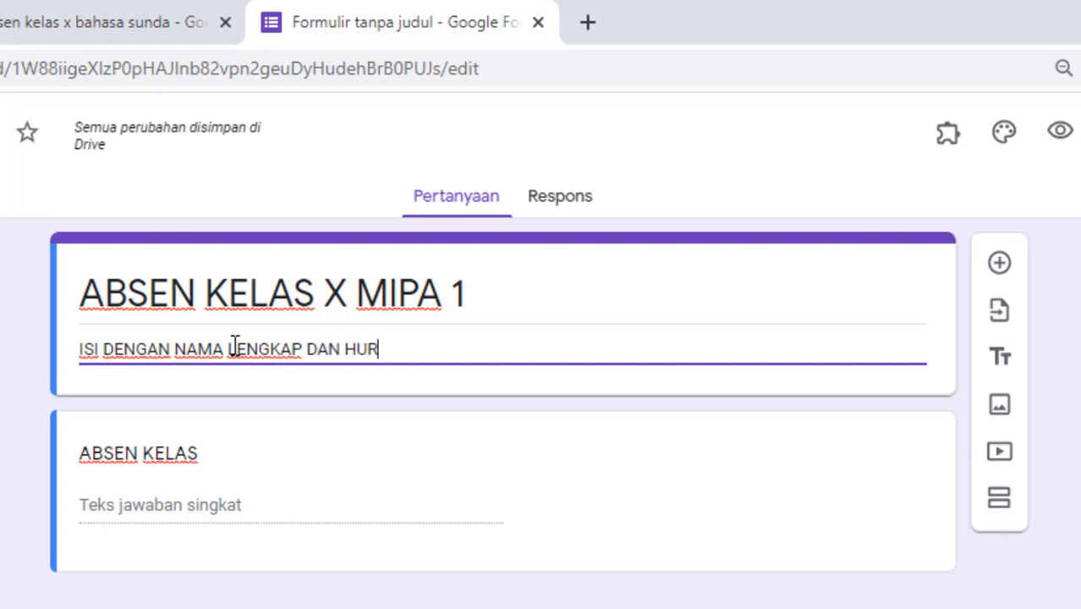
type("UF KAPI")
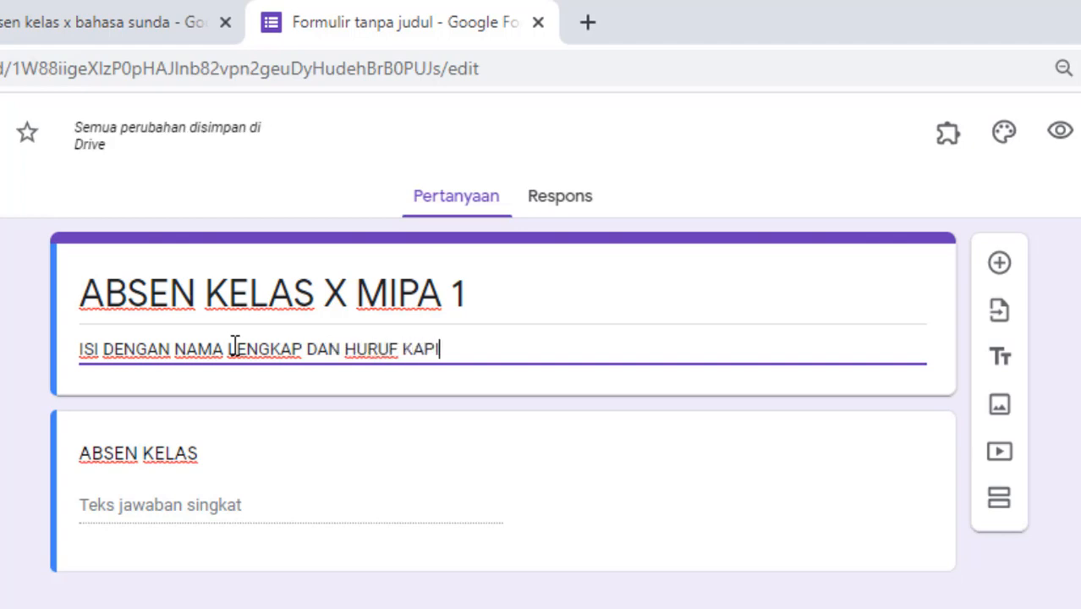
type("TAL")
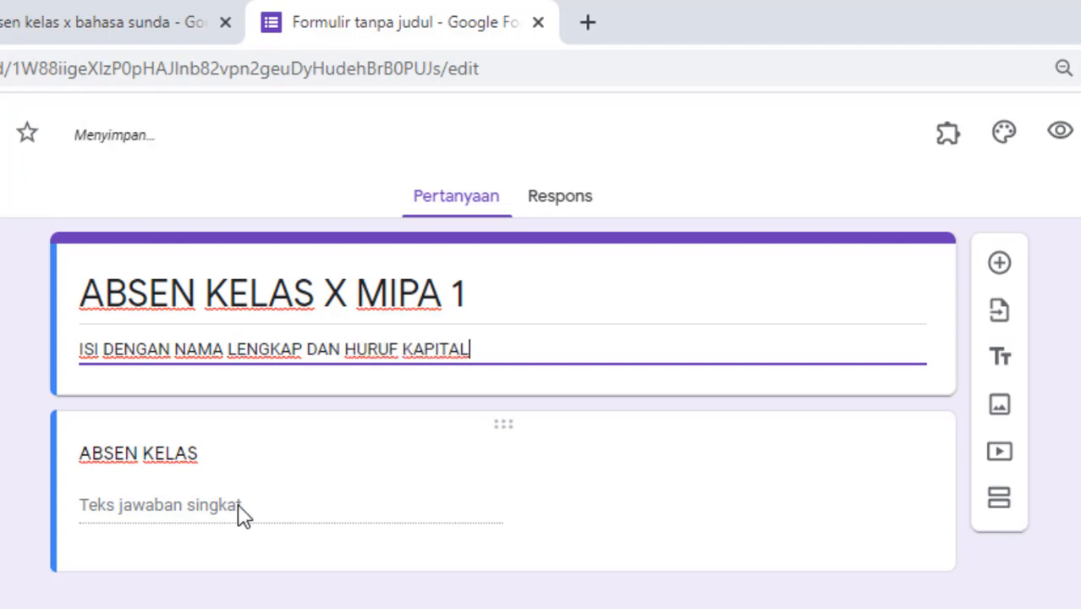
Step: Rename the first question NAMA, make it required, and add a KELAS multiple-choice question
left_click(165, 461)
type("NA")
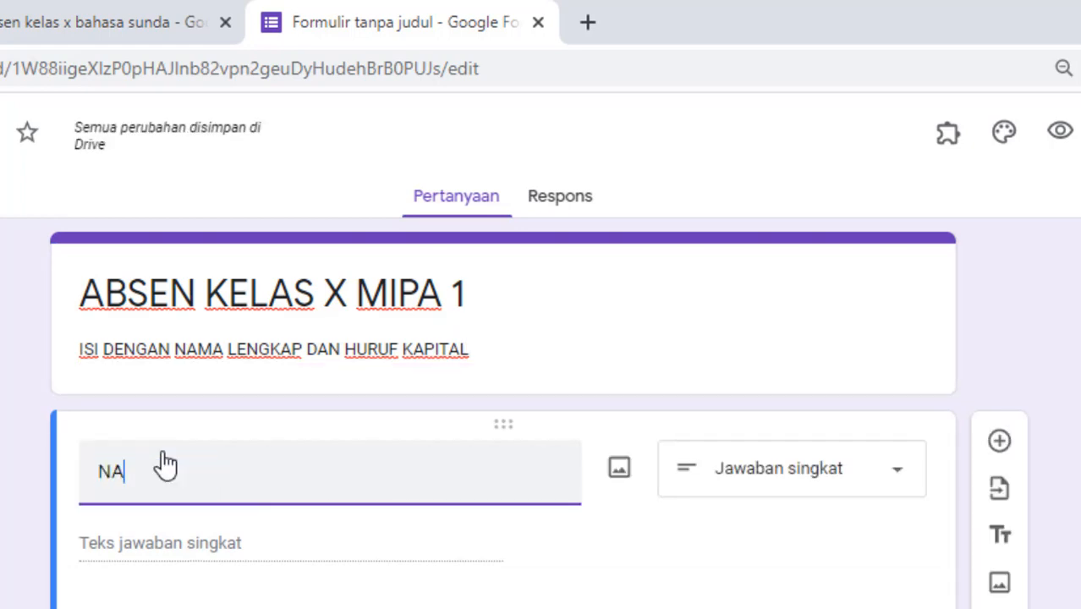
type("MA")
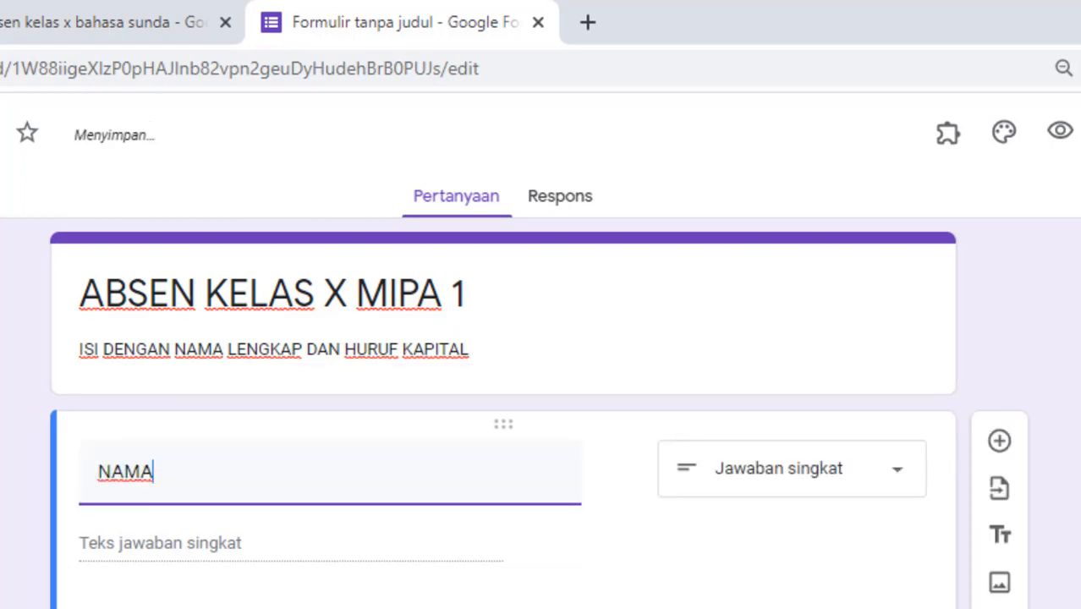
left_click(905, 608)
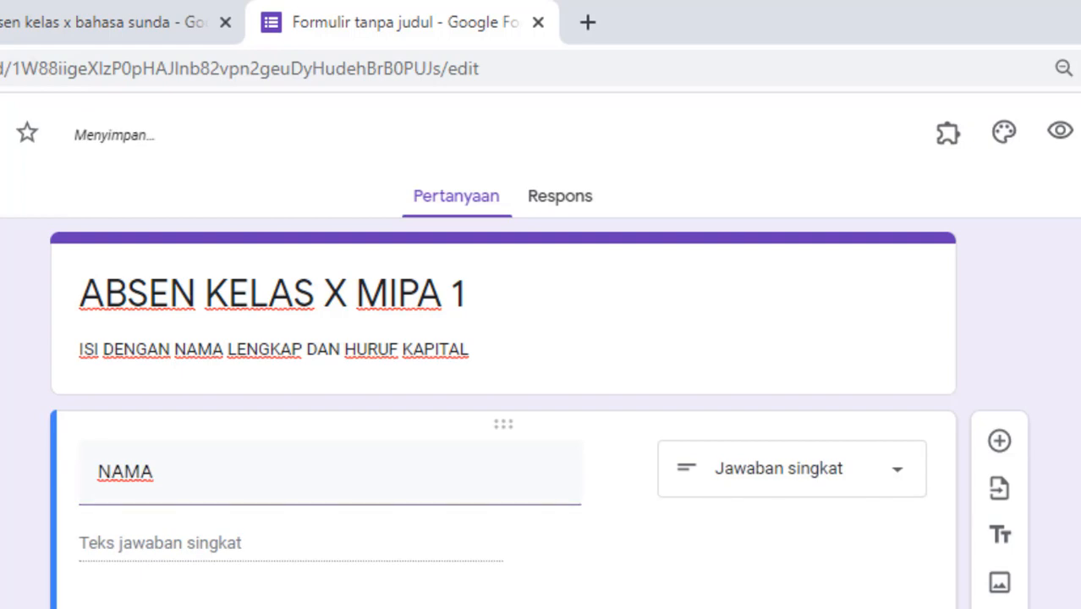
left_click(1000, 442)
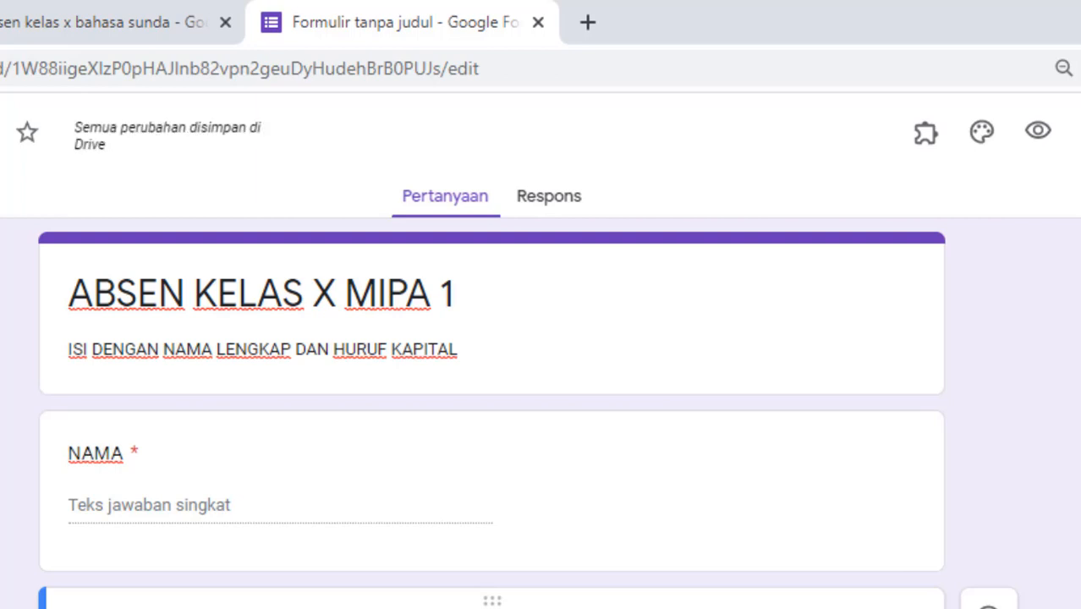
scroll(492, 413, "down", 1)
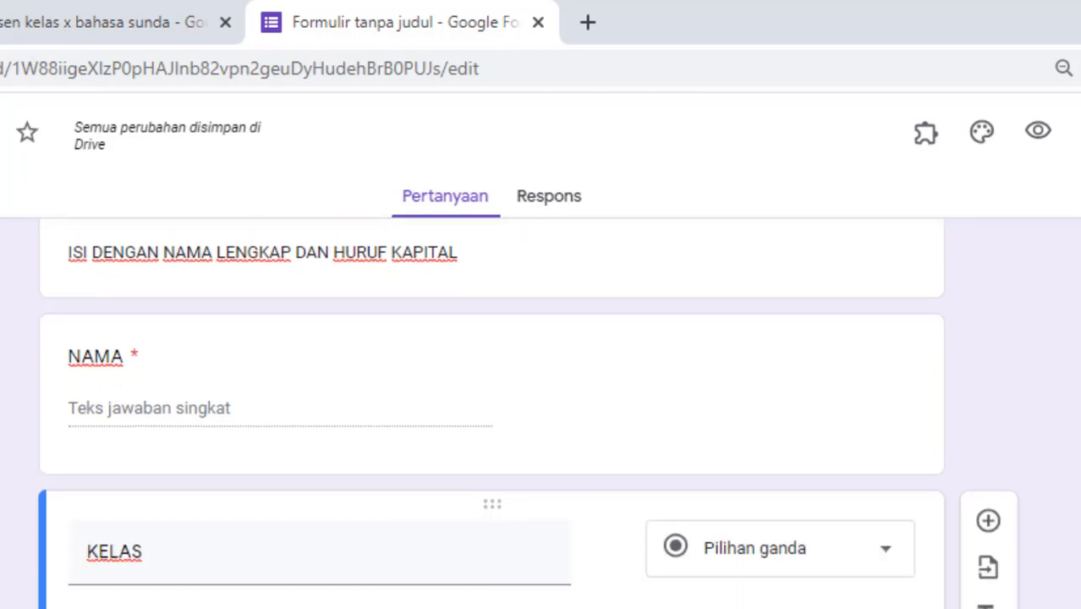
scroll(988, 568, "up", 1)
scroll(988, 567, "down", 1)
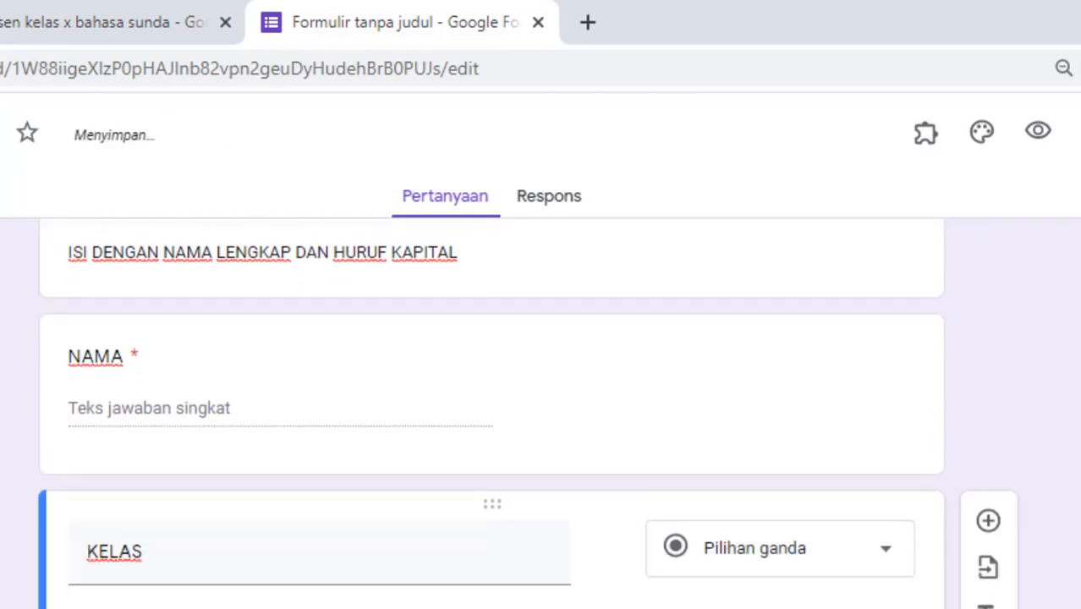
scroll(618, 460, "up", 1)
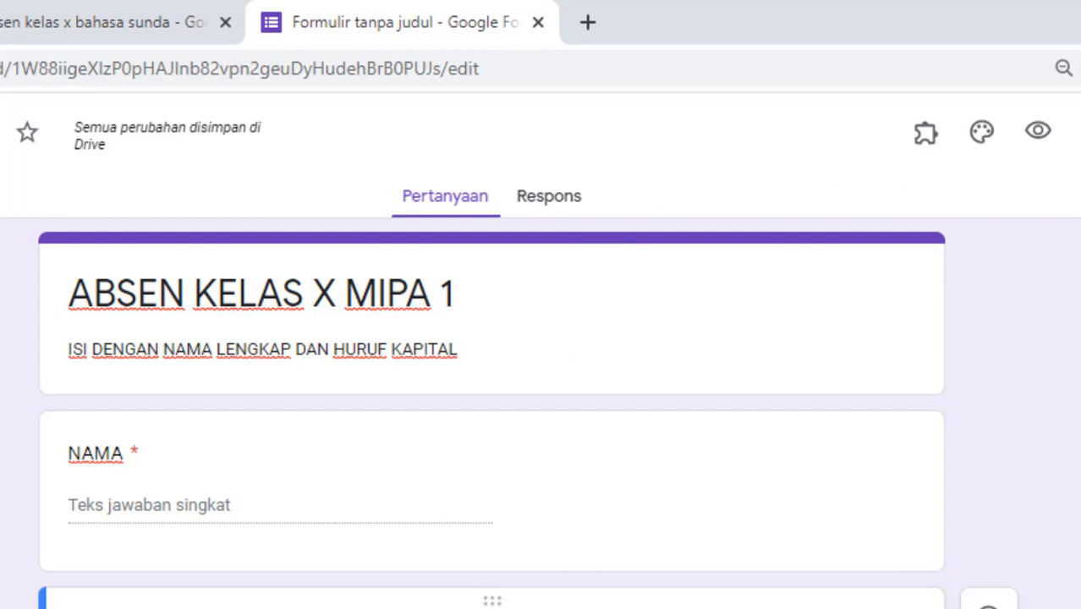
Step: Copy the new form's share link and load the live form in the other browser window
left_click(1080, 132)
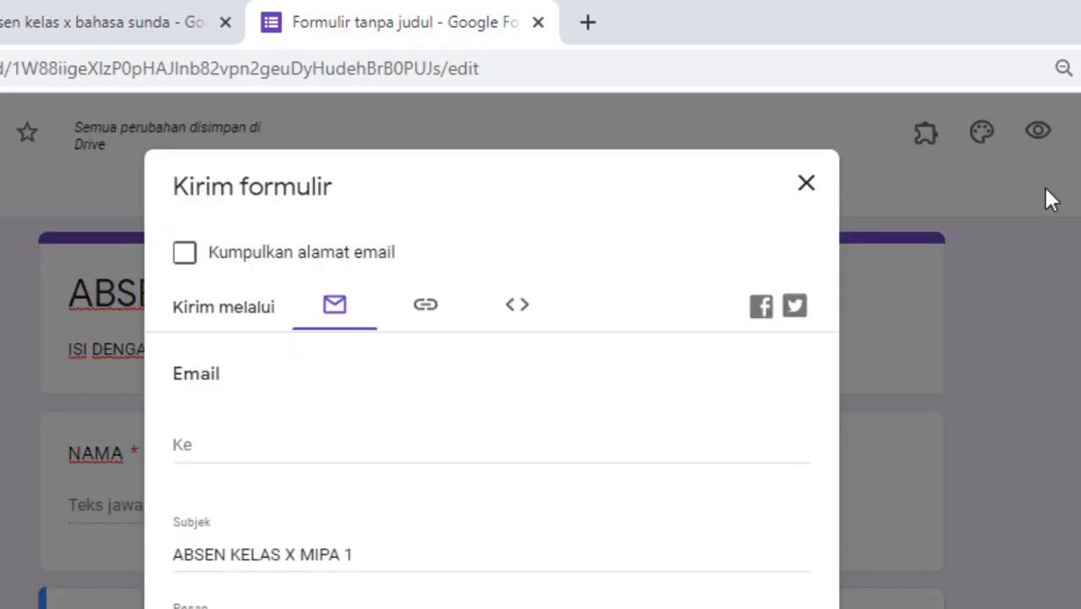
left_click(423, 326)
left_click(775, 503)
key("ctrl+c")
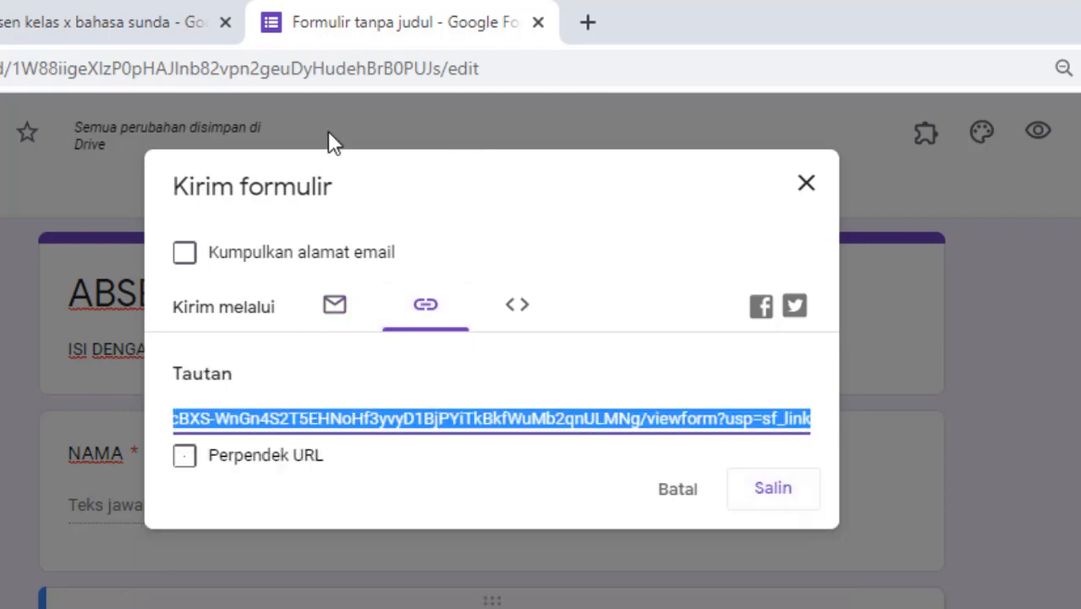
left_click(420, 608)
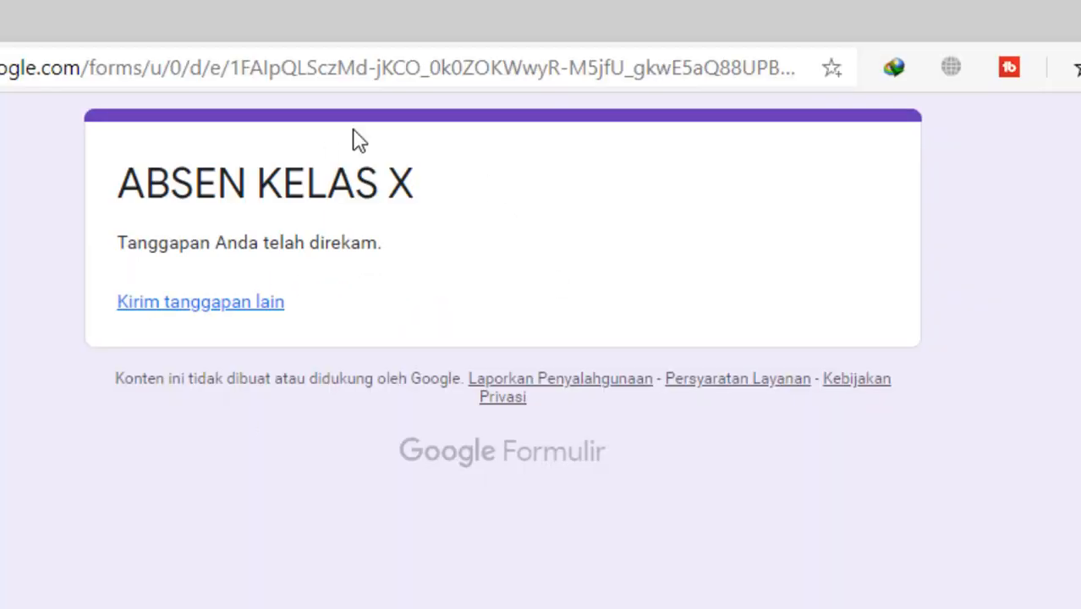
left_click(155, 70)
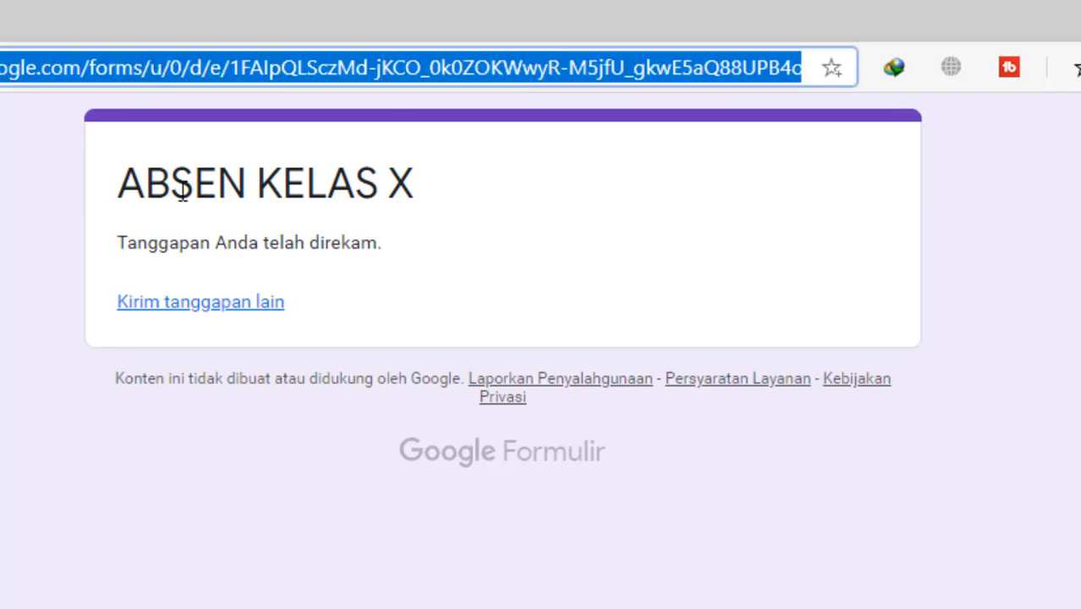
key("ctrl+v")
key("Return")
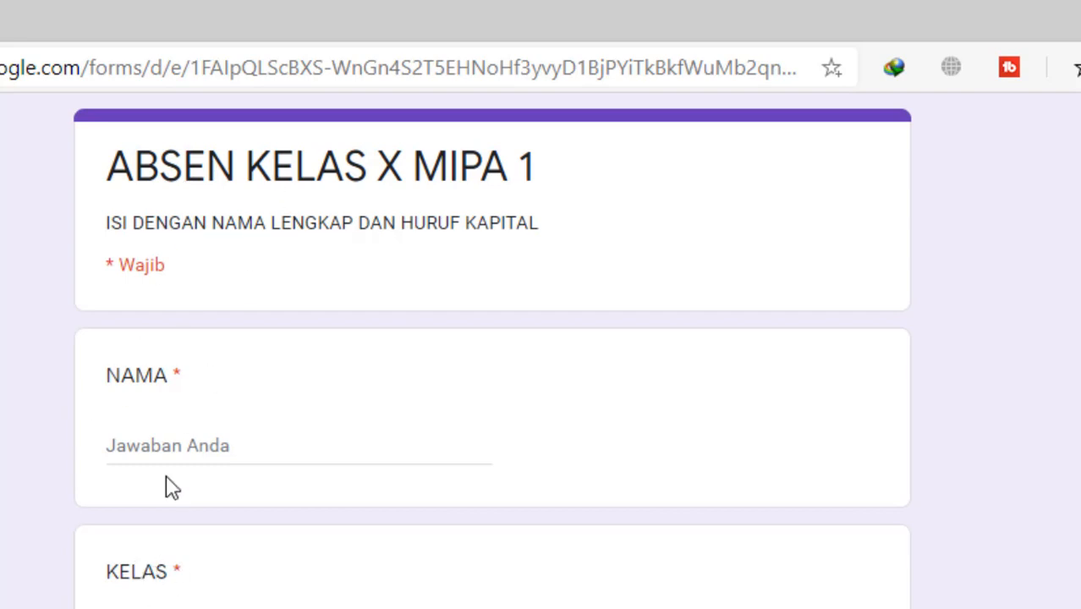
left_click(176, 444)
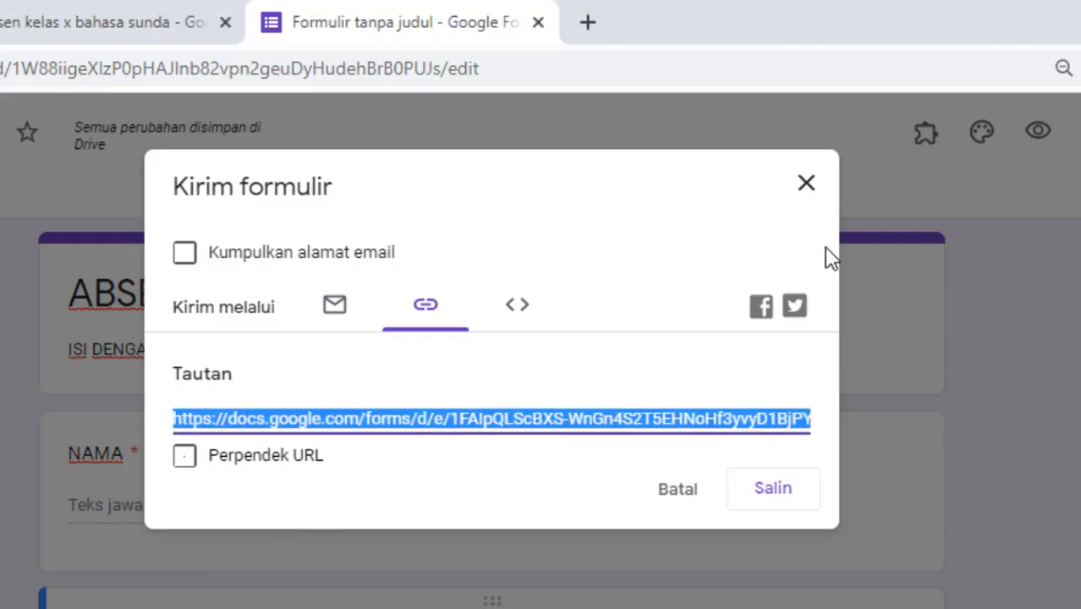
Step: Change the KELAS question type to Jawaban singkat (short answer)
left_click(803, 193)
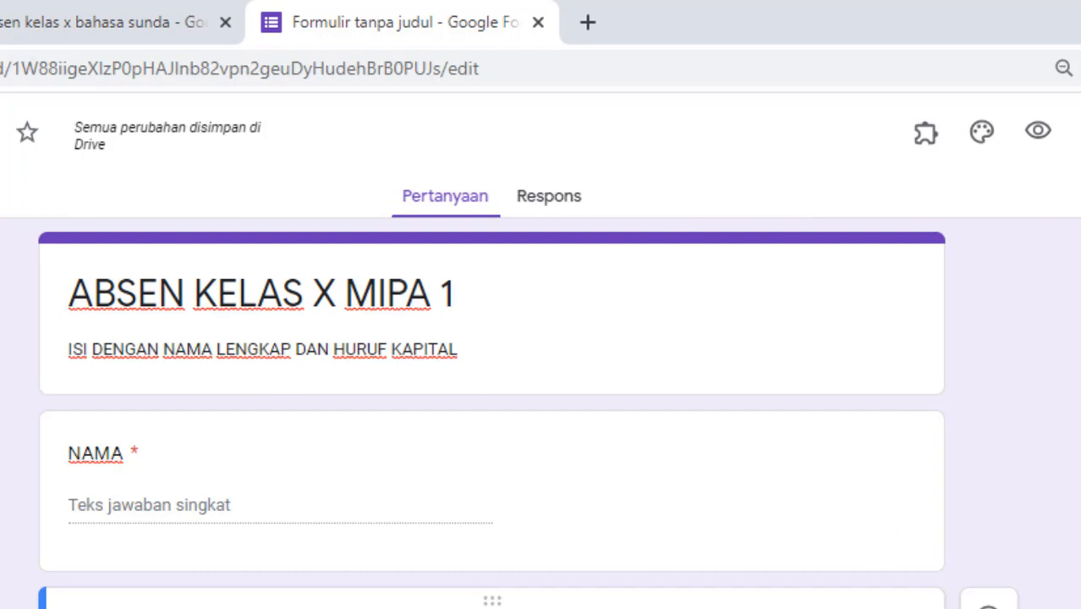
left_click(852, 608)
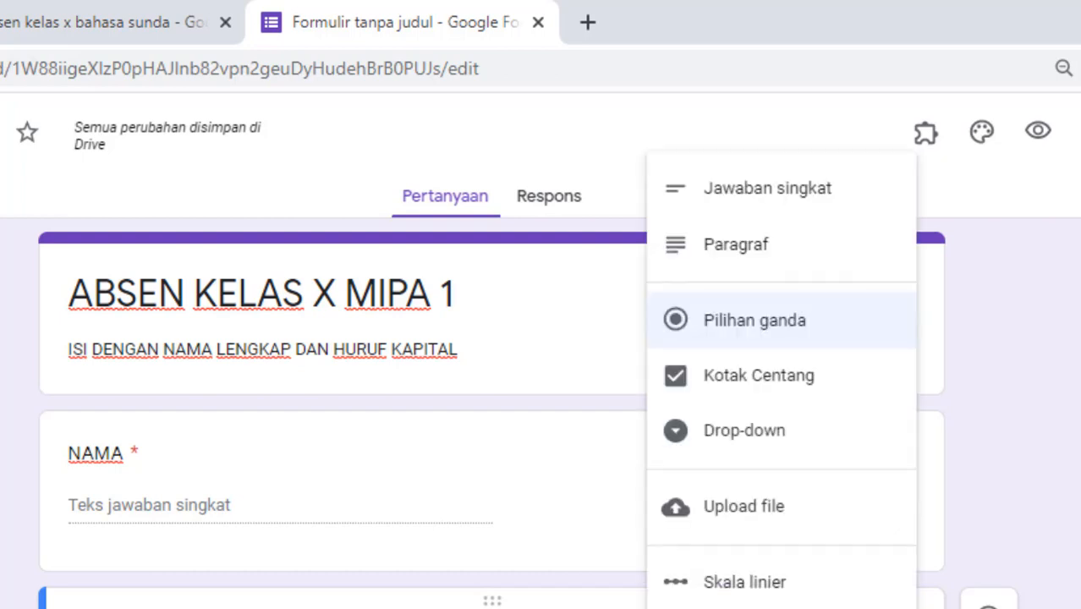
left_click(765, 194)
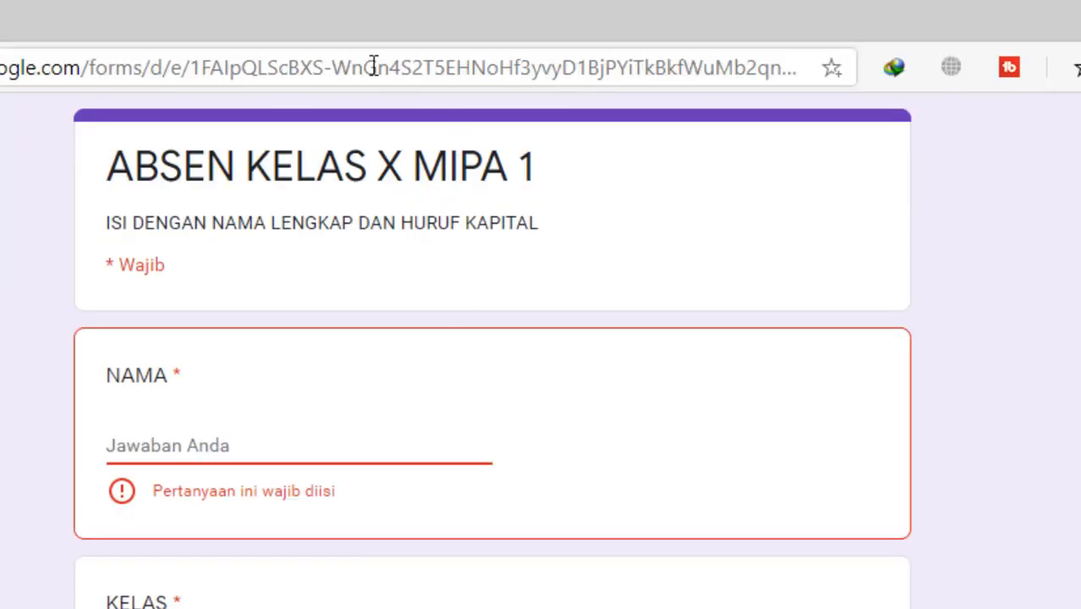
left_click(373, 66)
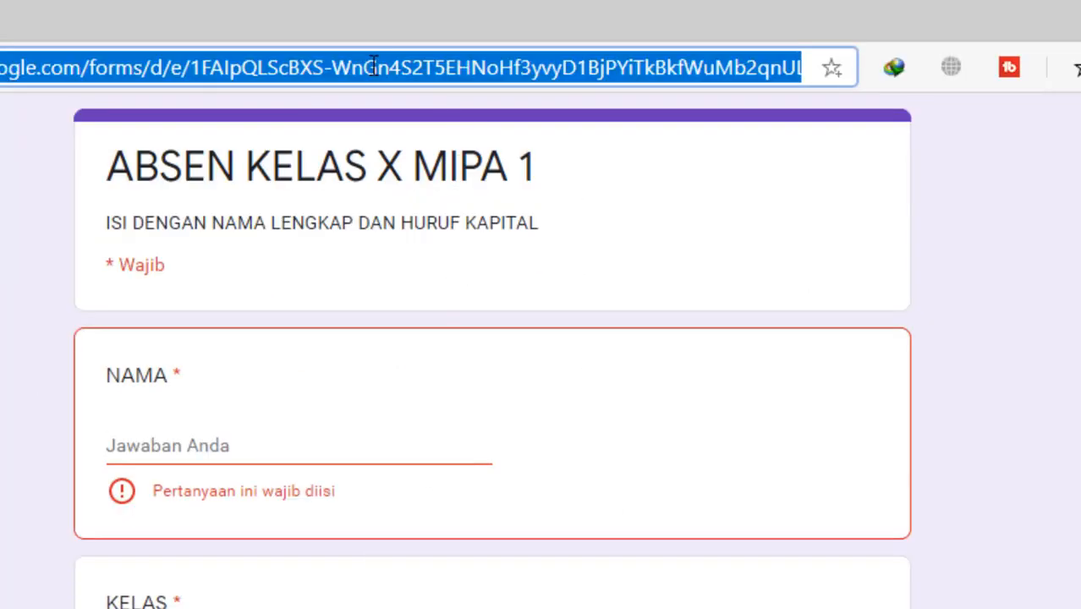
Step: Reload the live form, enter the student's full name in NAMA, and answer KELAS
left_click(347, 152)
key("F5")
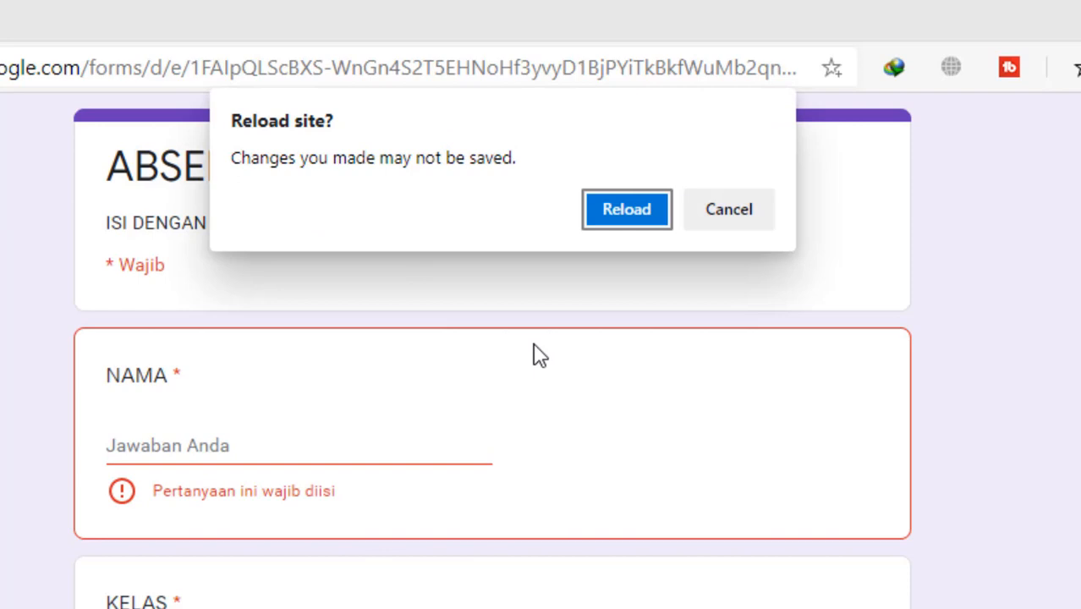
left_click(598, 229)
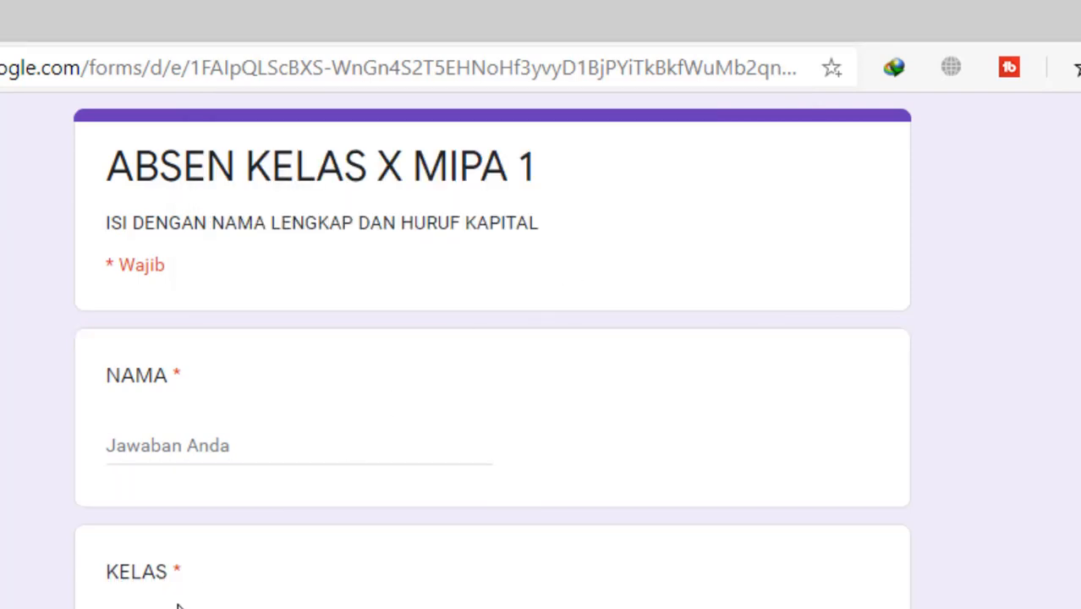
left_click(176, 436)
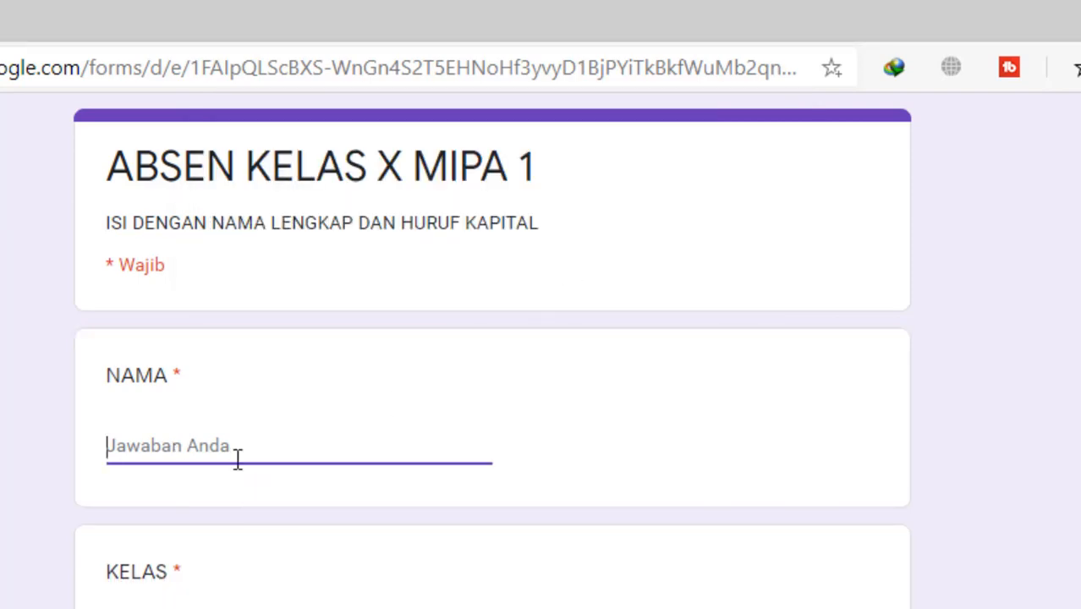
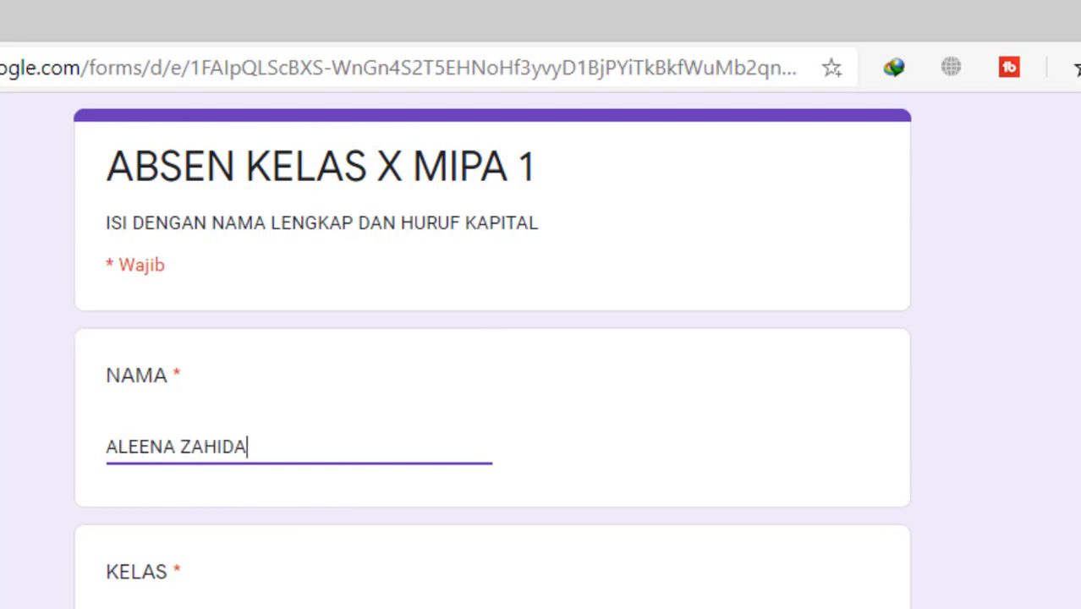
left_click(298, 607)
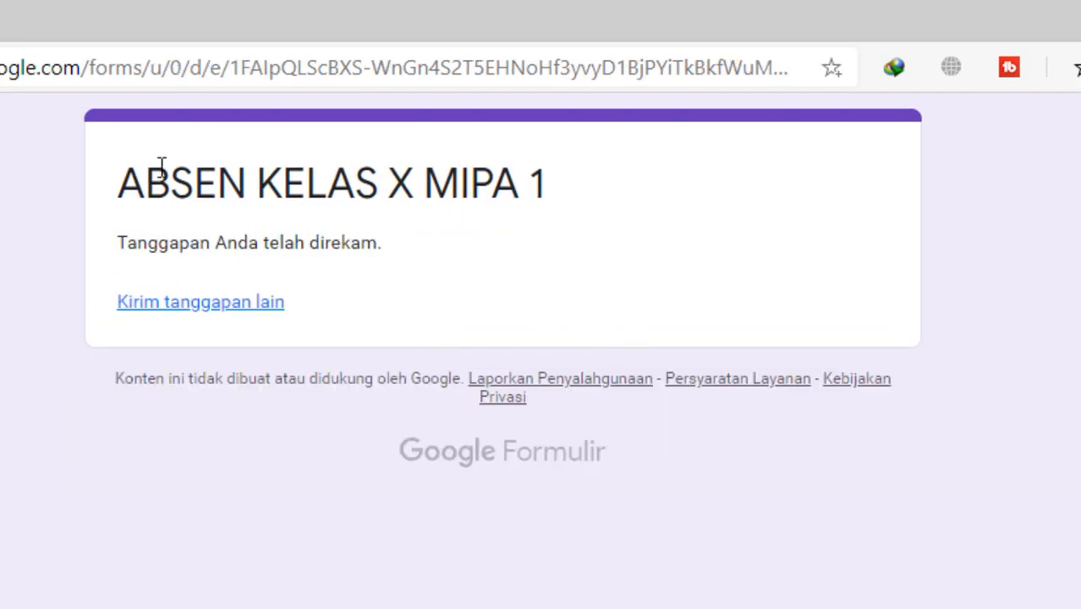
key("alt+Tab")
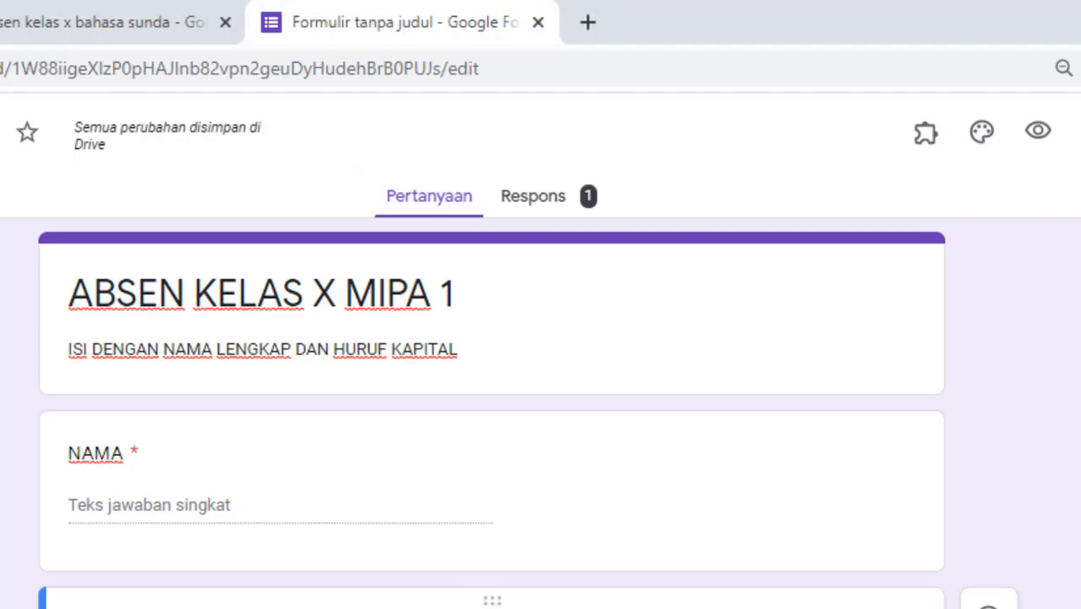
Step: Open the Respons tab showing 1 response and start linking it to Google Sheets
left_click(562, 203)
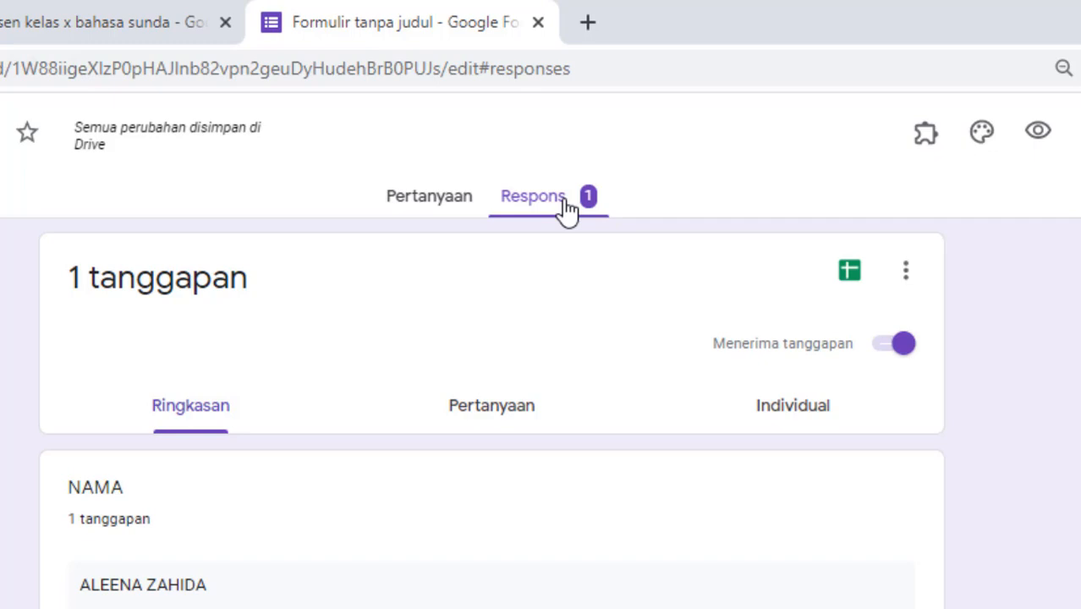
left_click(850, 269)
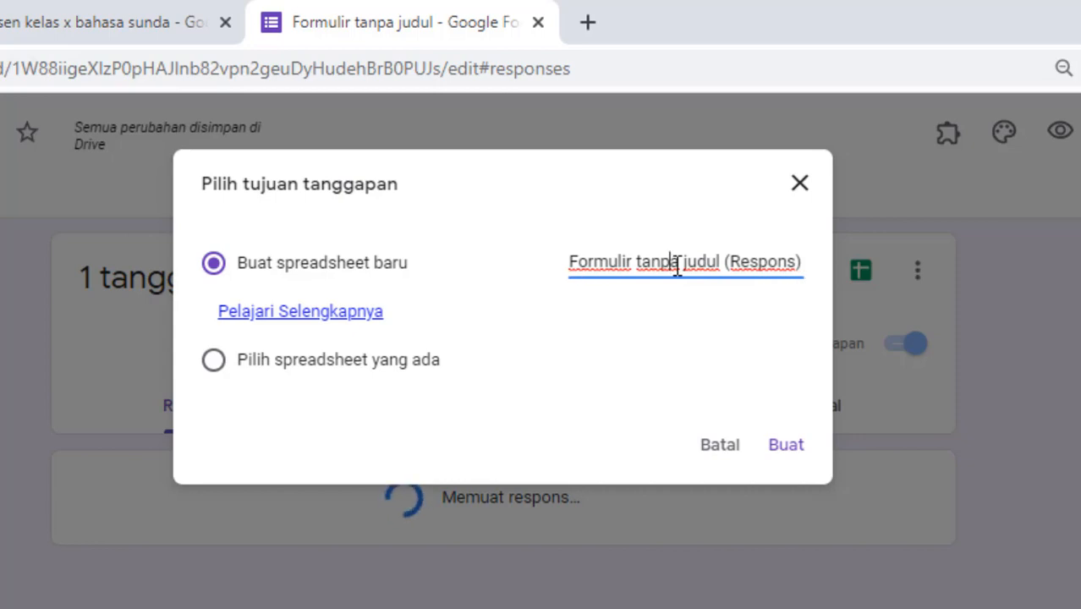
Step: Replace the default spreadsheet name with 'ABSEN X MIPA 1' and create it
key("ctrl+a")
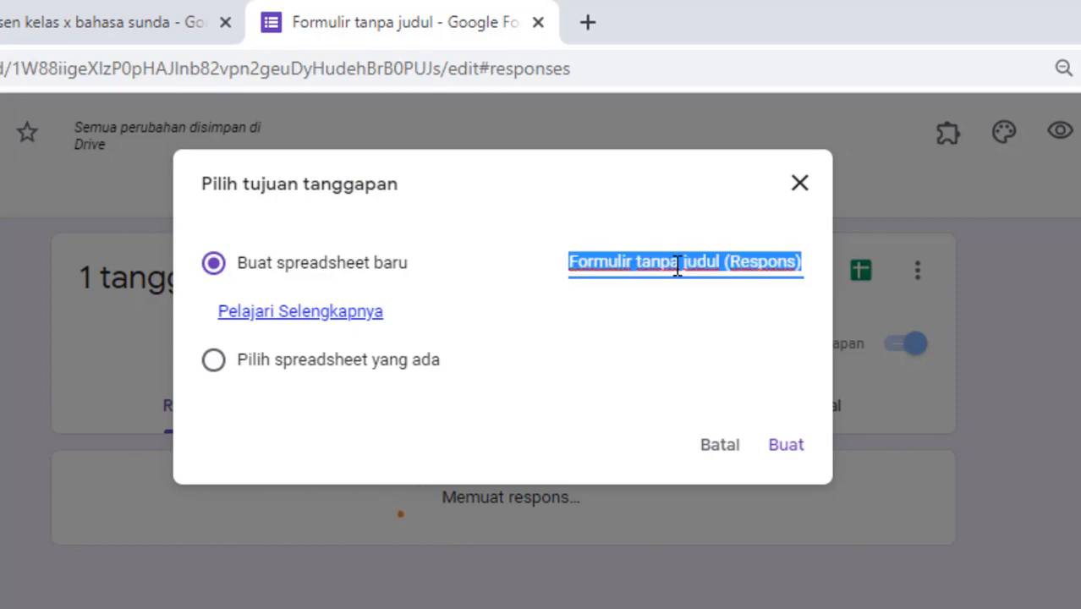
type("ABSE")
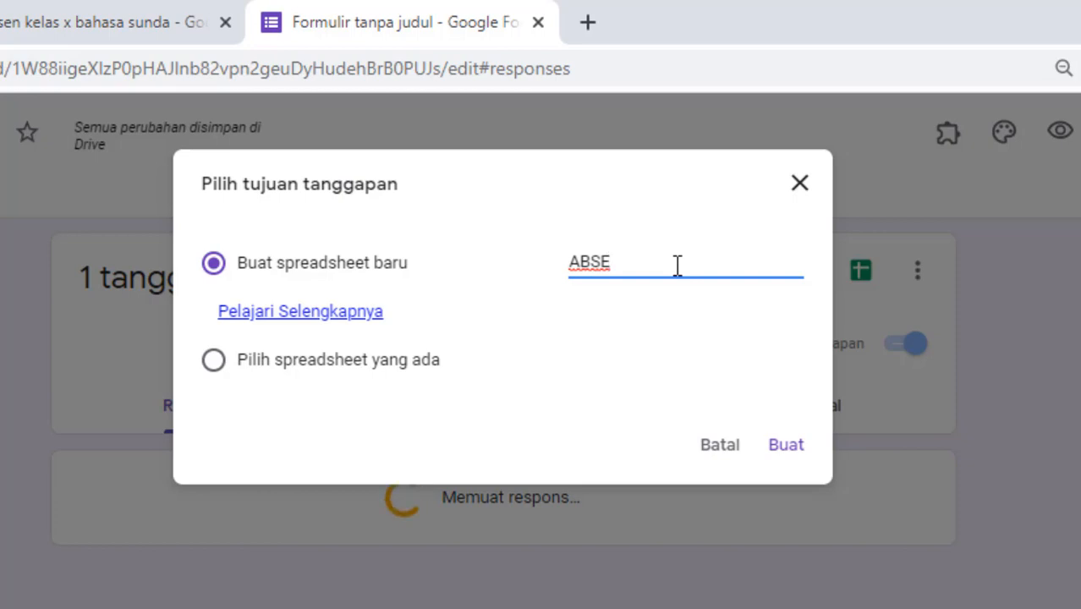
type("N ")
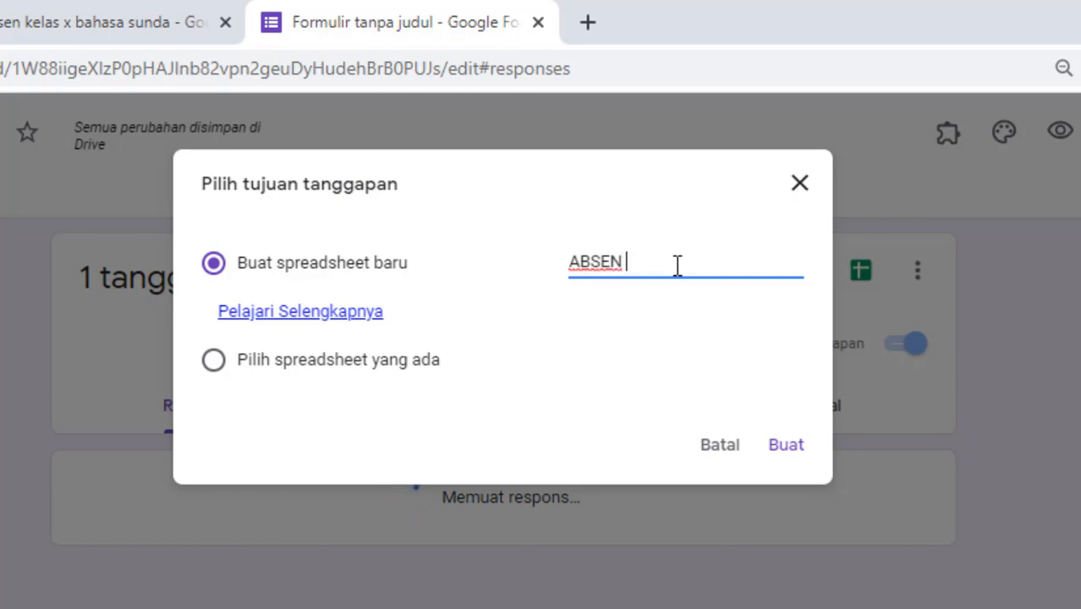
type("X MI")
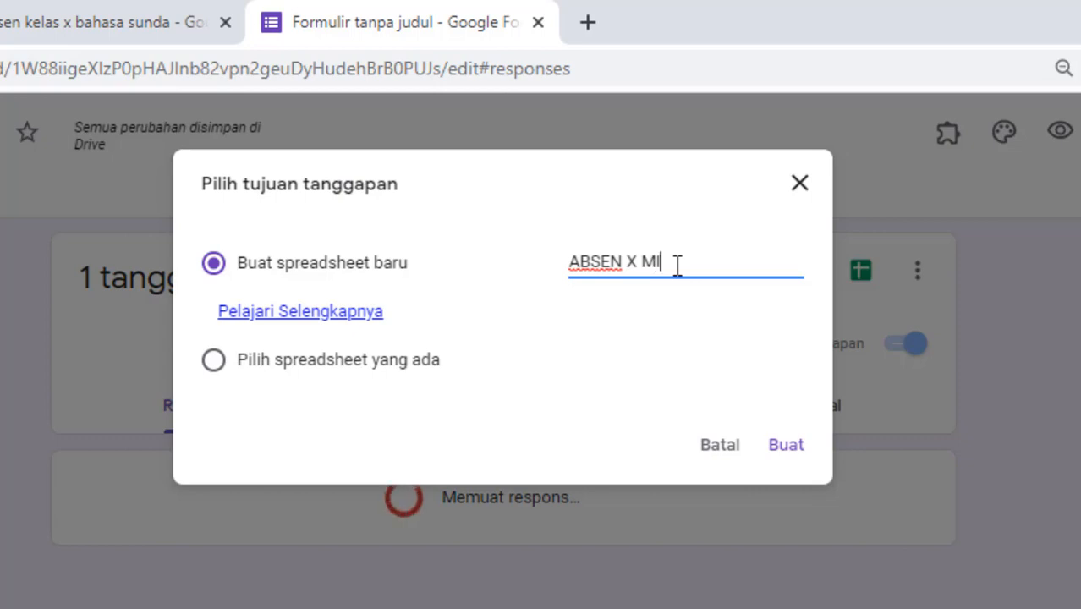
type("PA ")
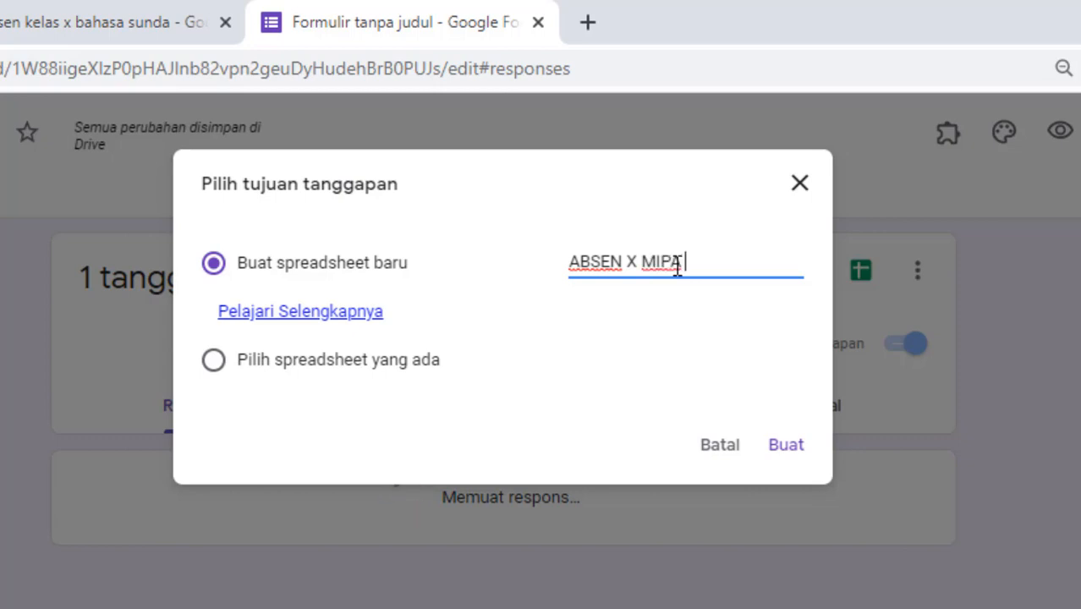
type("1")
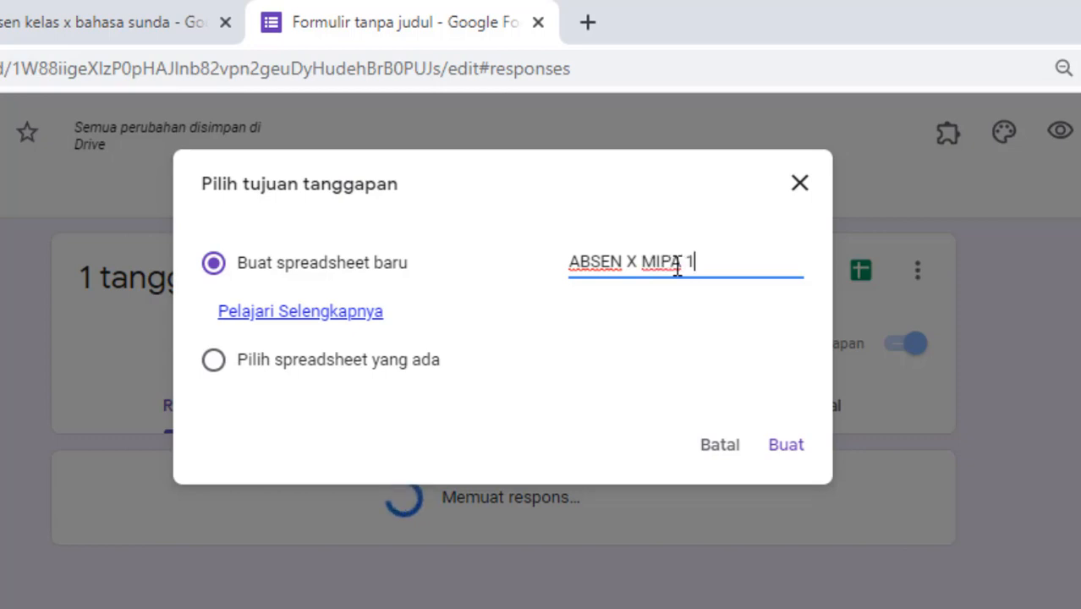
left_click(784, 448)
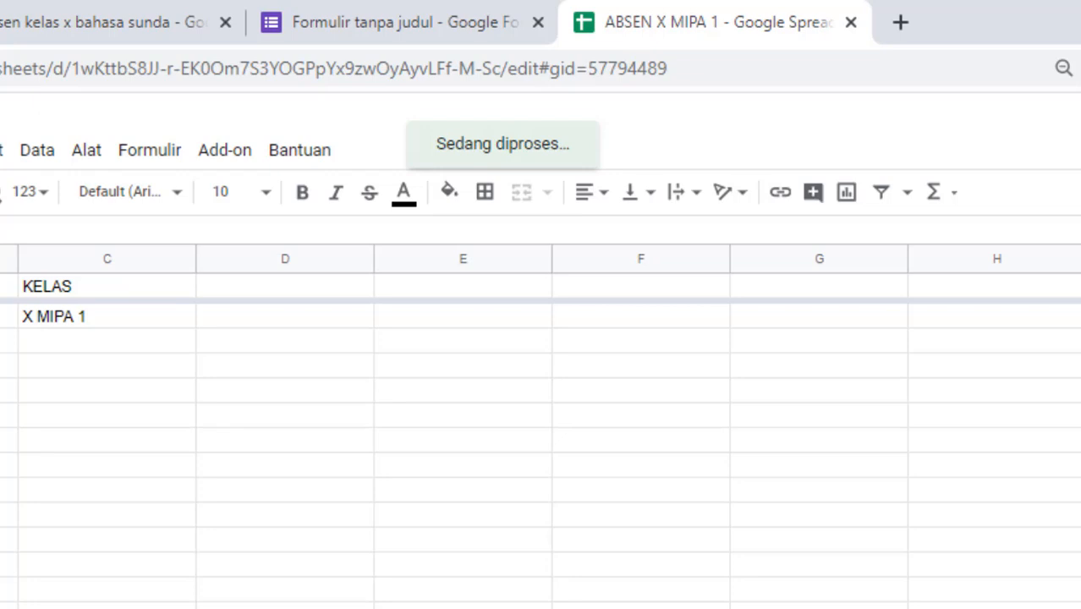
key("alt+f")
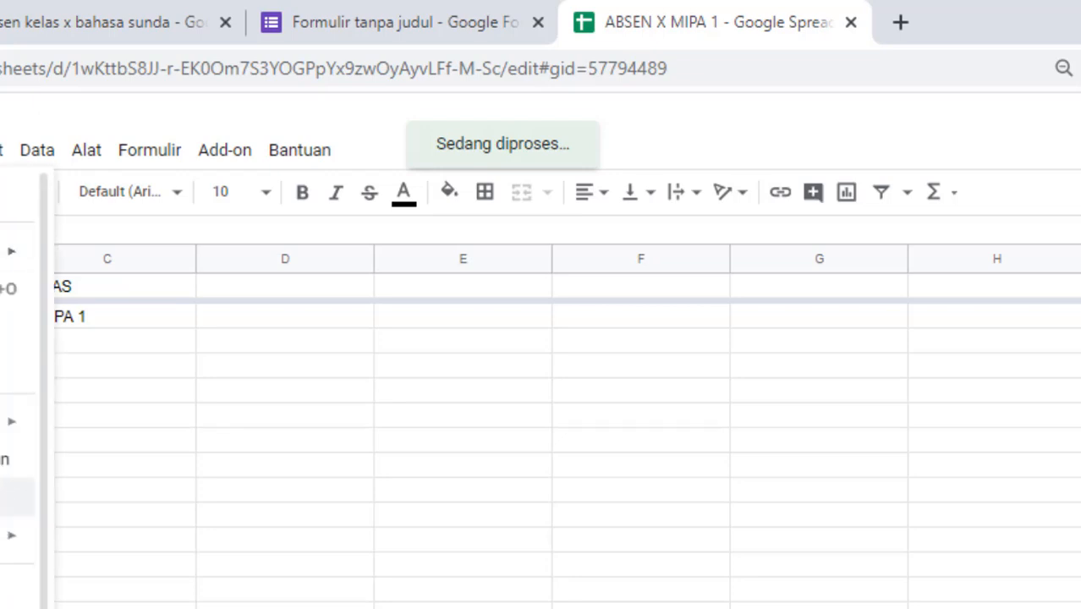
mouse_move(17, 421)
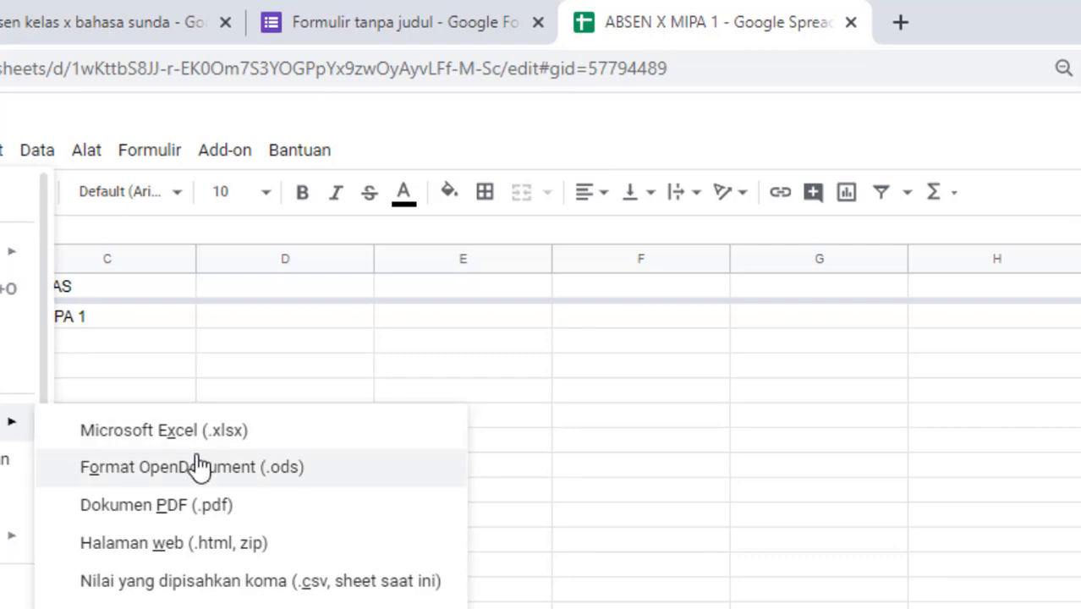
left_click(732, 470)
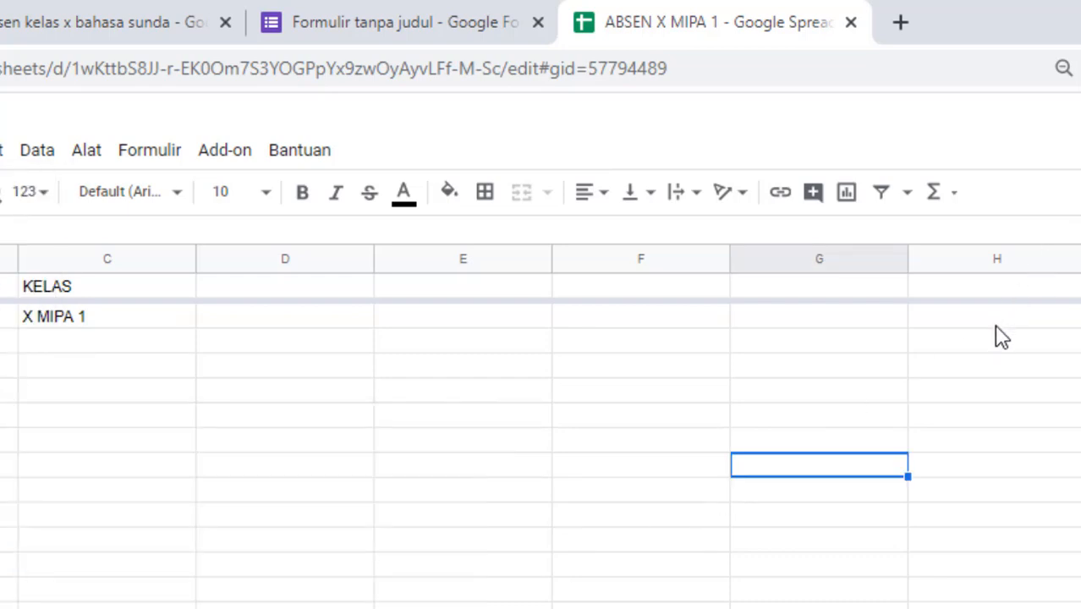